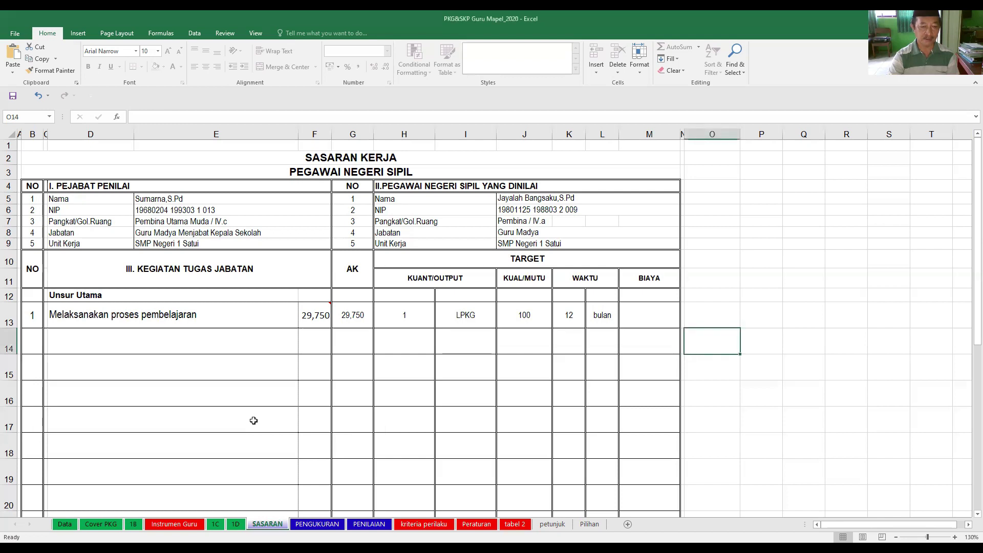
Review the SASARAN, PENGUKURAN and PENILAIAN sheets, including the job activities table on SASARAN.
left_click(310, 525)
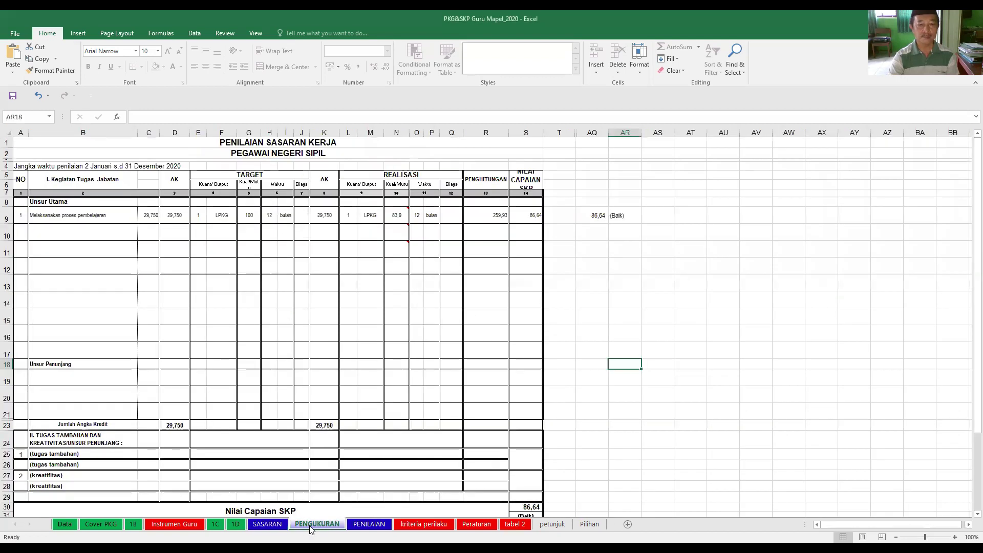
left_click(366, 525)
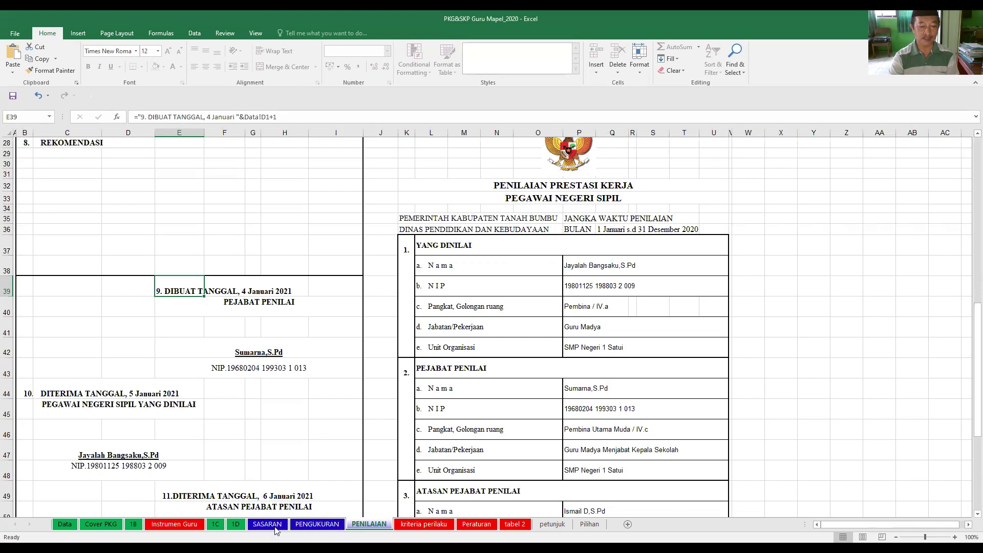
left_click(267, 525)
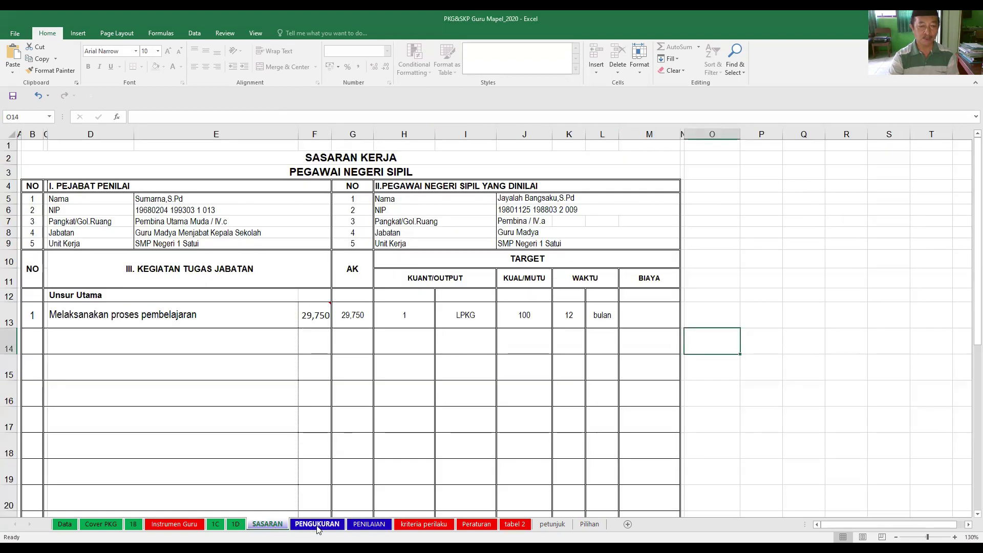
left_click(317, 525)
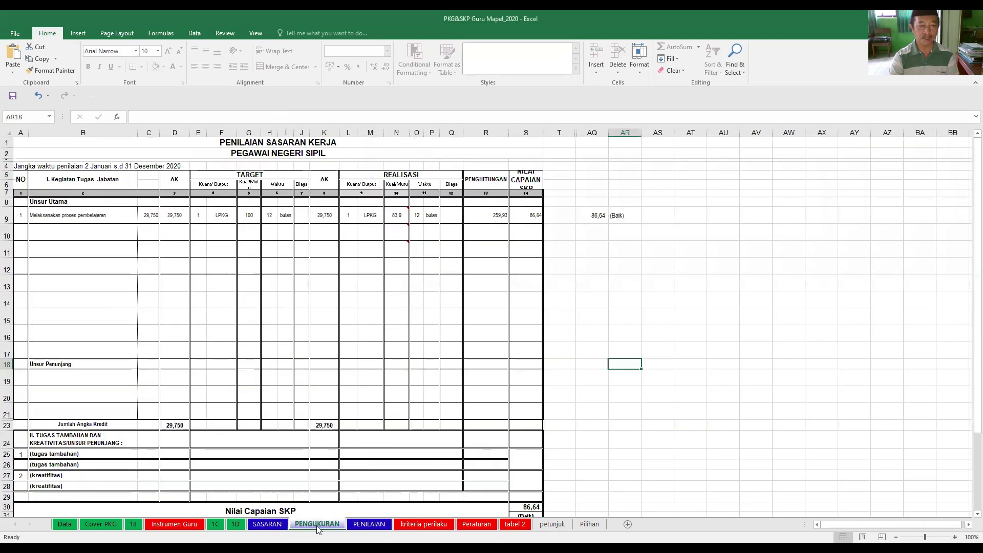
left_click(361, 524)
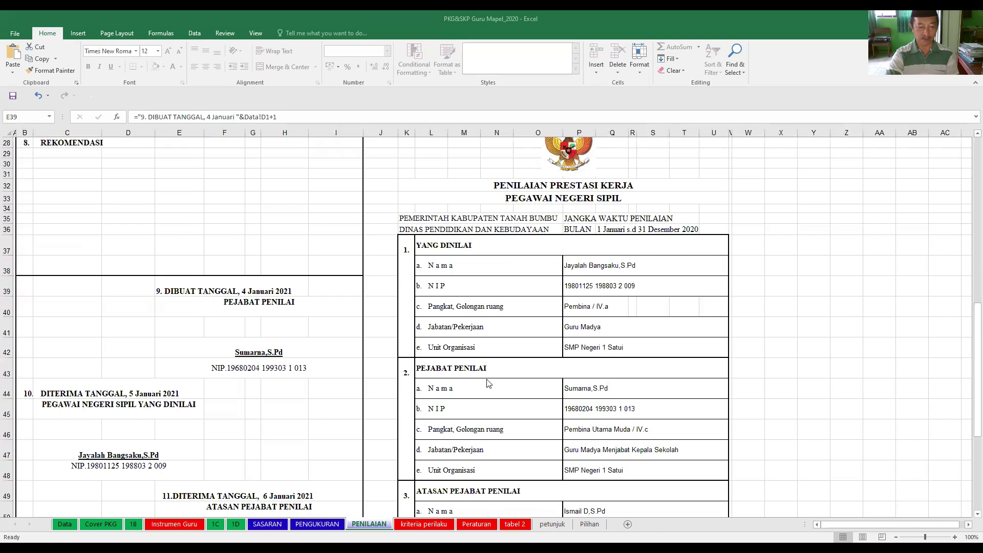
left_click(267, 525)
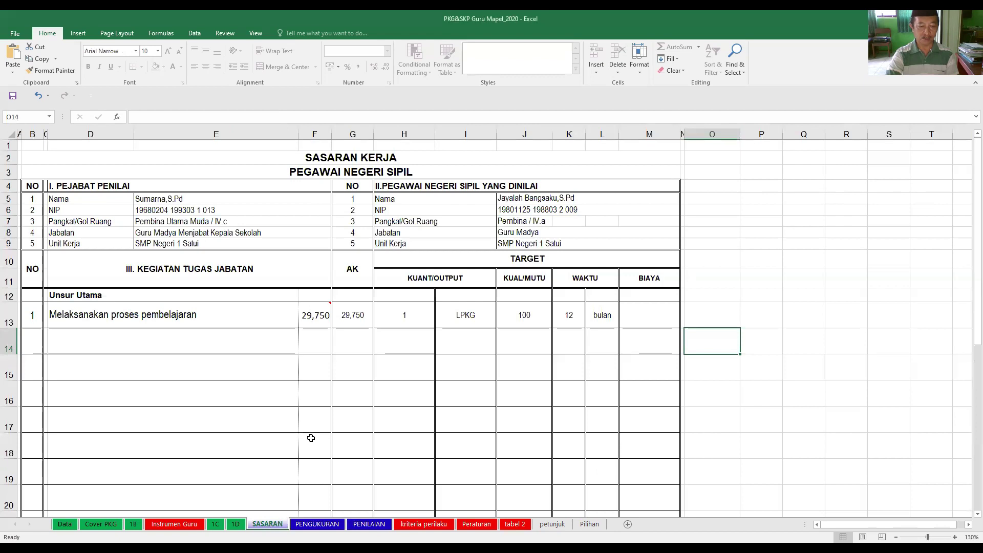
scroll(314, 436, "down", 1)
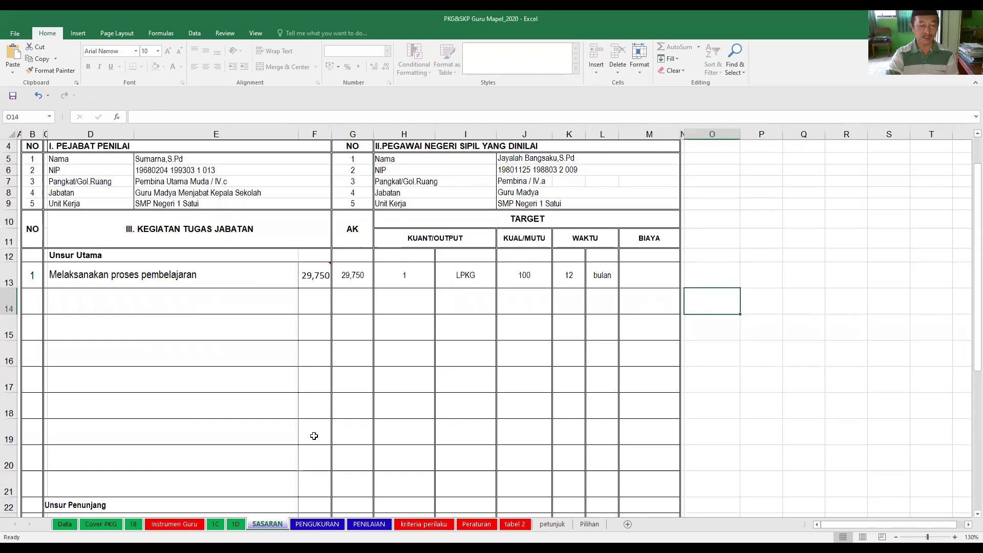
scroll(314, 436, "down", 1)
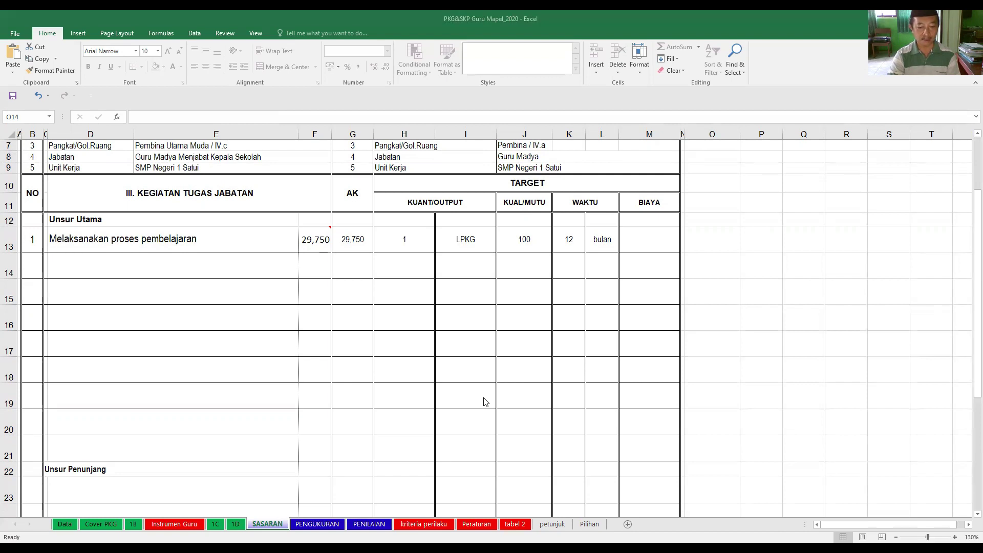
Examine the teacher activity and credit-point list on the Peraturan sheet, from PENDIDIKAN through PENUNJANG TUGAS GURU.
left_click(480, 529)
scroll(503, 430, "down", 5)
scroll(502, 428, "up", 15)
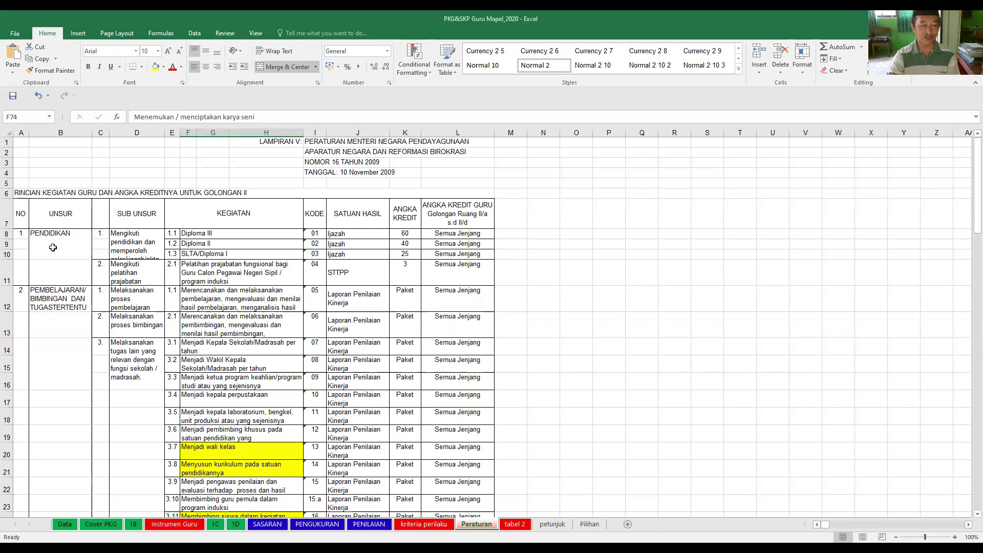
scroll(73, 308, "down", 6)
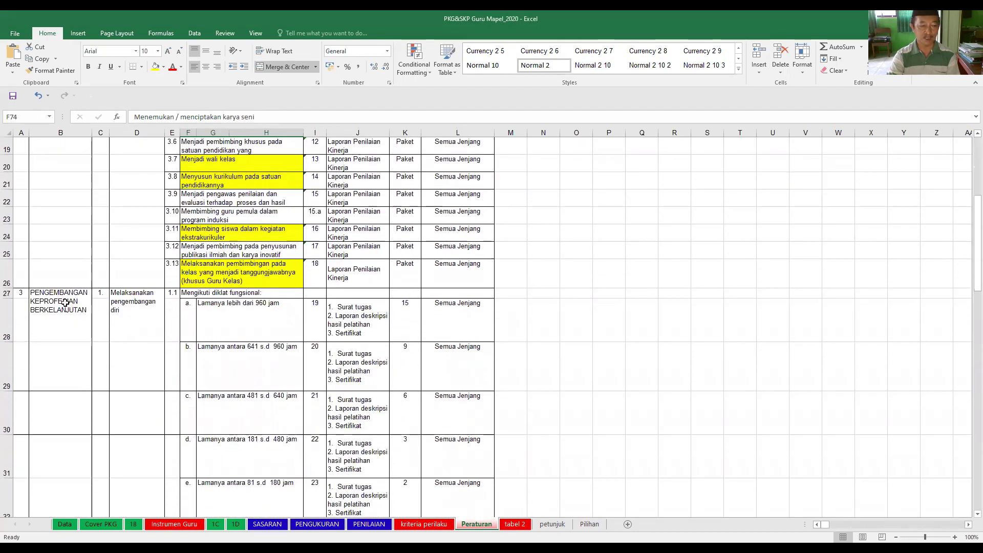
left_click(66, 303)
scroll(89, 348, "down", 6)
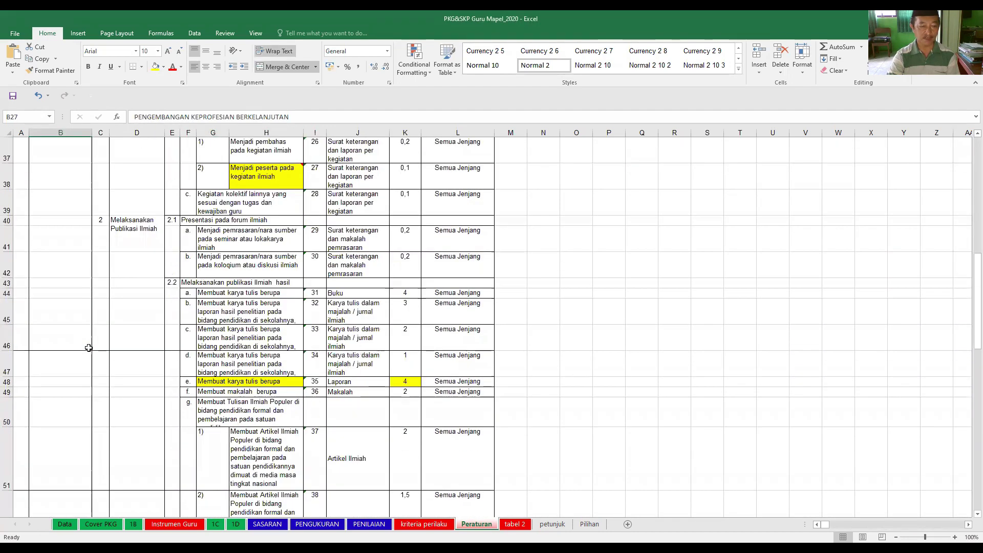
scroll(89, 348, "down", 8)
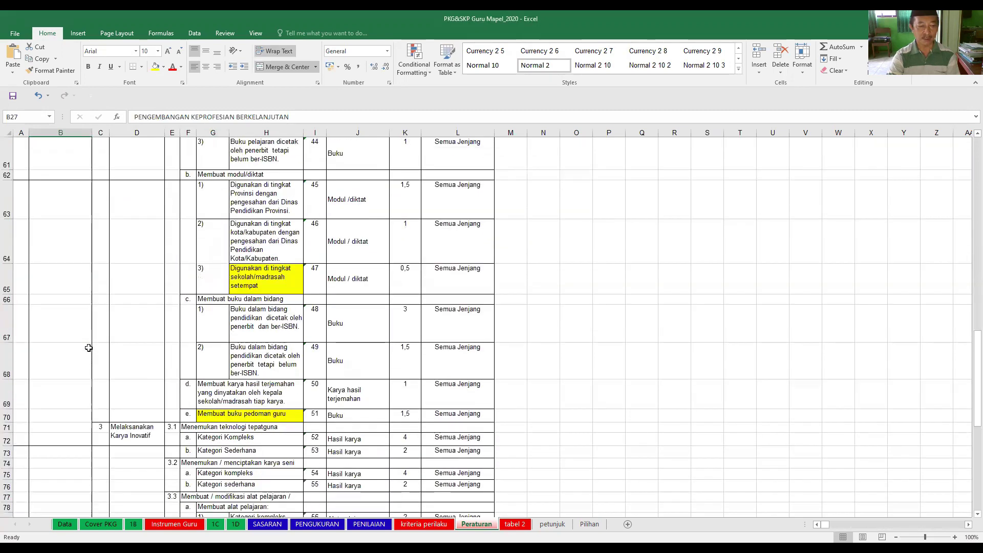
scroll(89, 347, "down", 4)
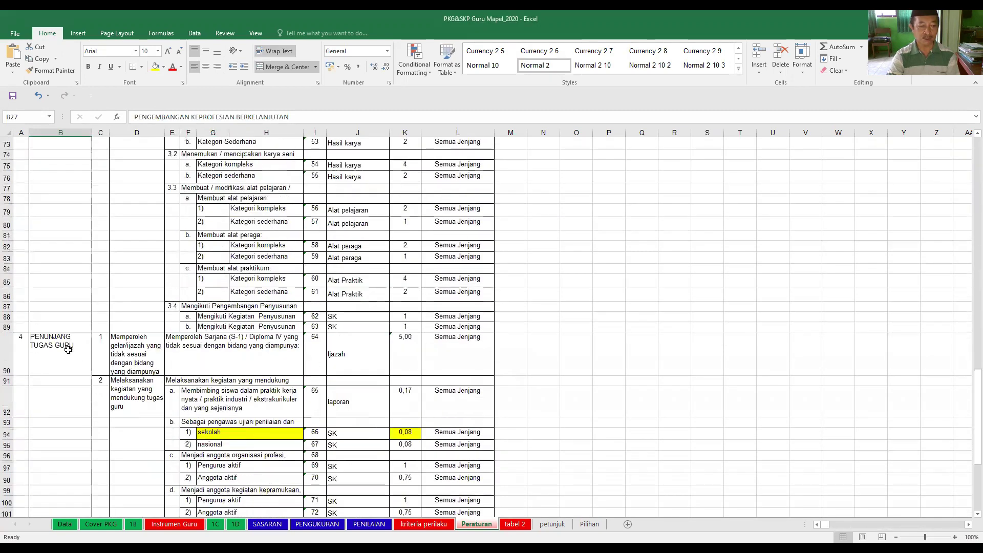
left_click(68, 350)
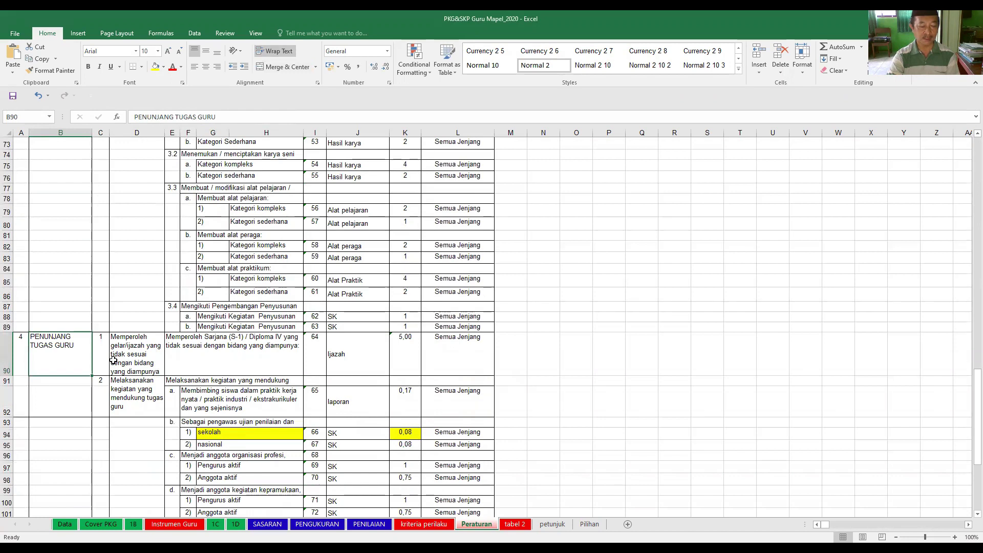
key("alt+Tab")
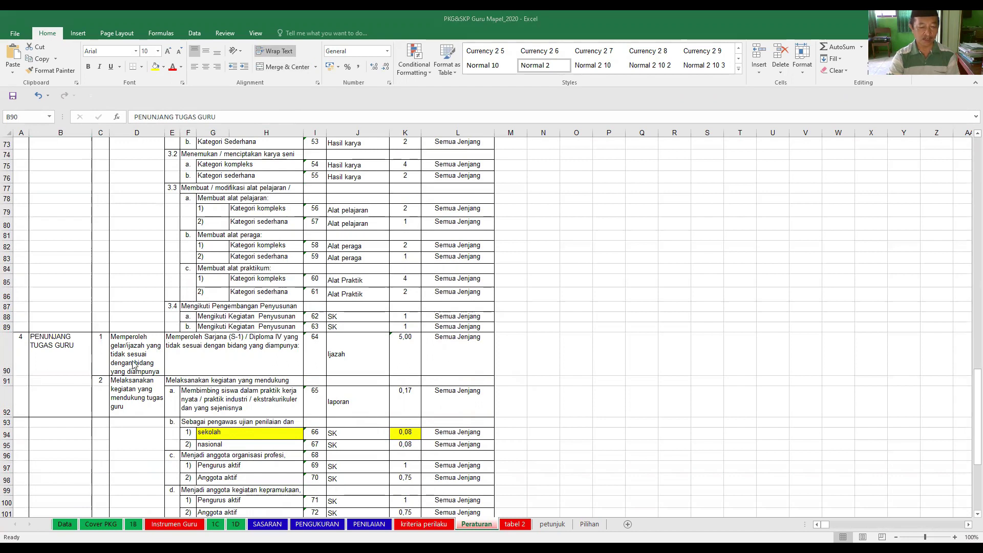
Inspect the empty activity row 14 and the assessed employee's name, NIP and rank cells on the SASARAN sheet.
left_click(275, 529)
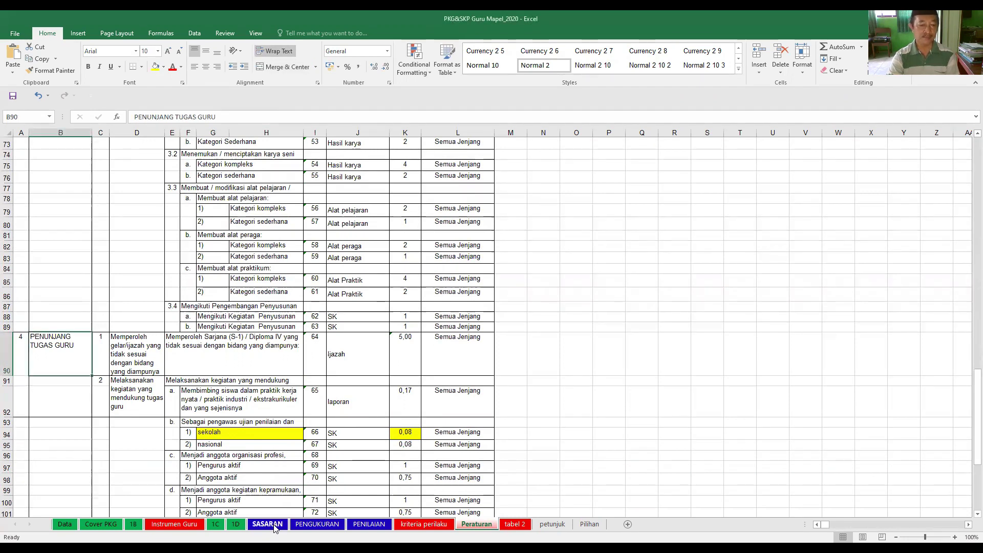
left_click(275, 527)
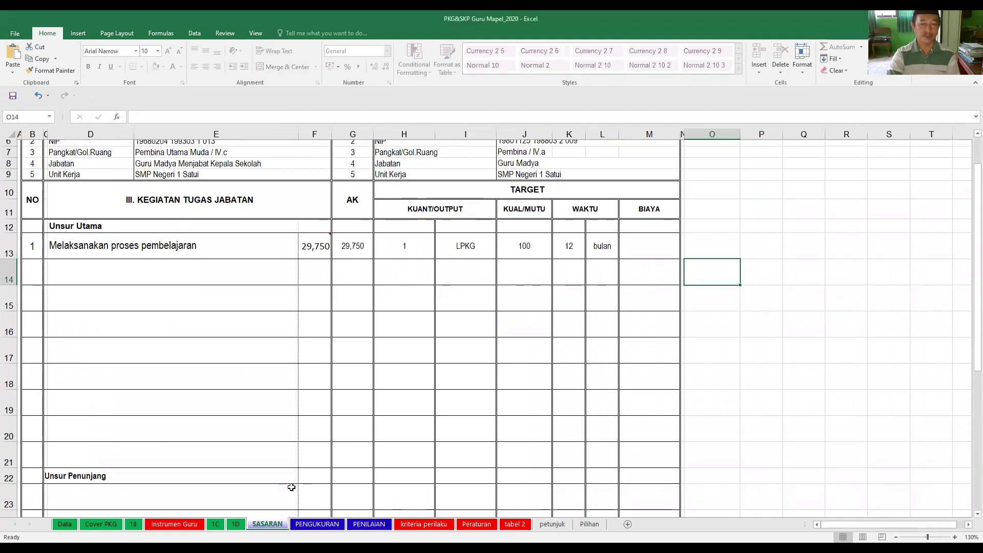
scroll(291, 487, "up", 2)
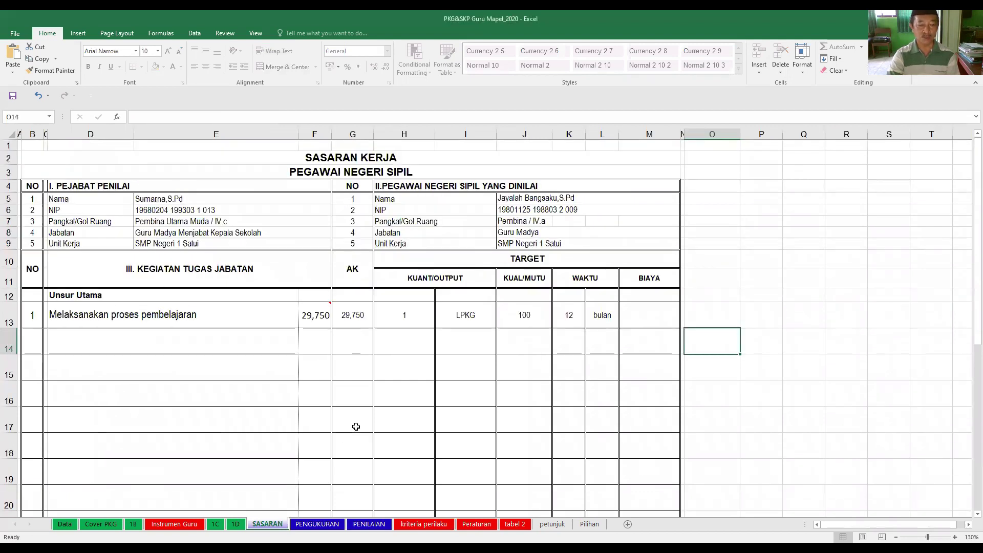
left_click(287, 342)
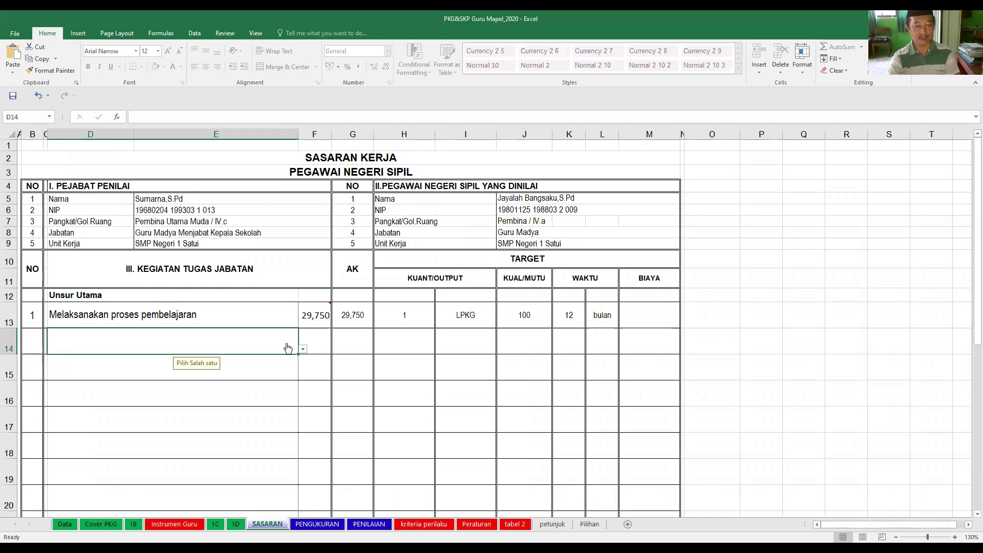
left_click(510, 224)
left_click(514, 200)
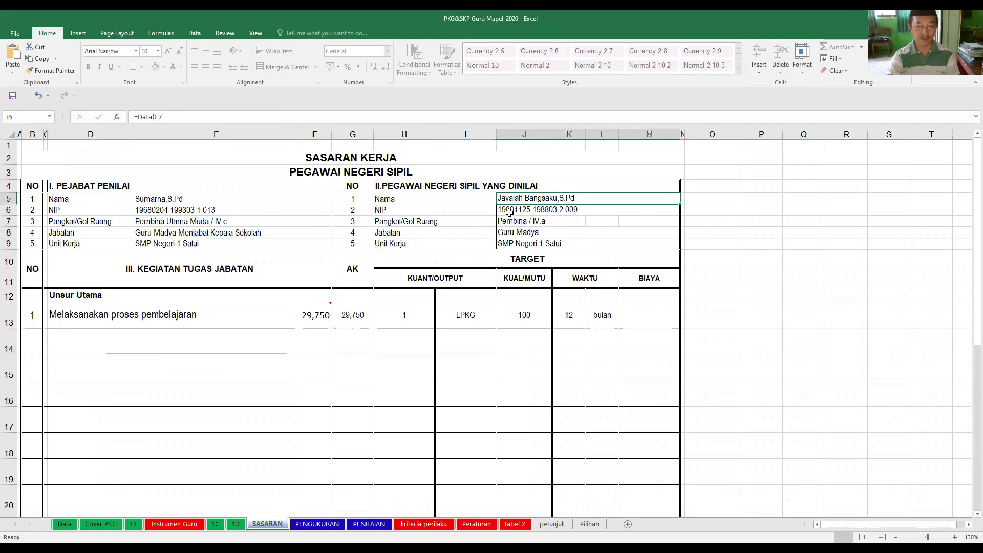
left_click(509, 211)
left_click(509, 222)
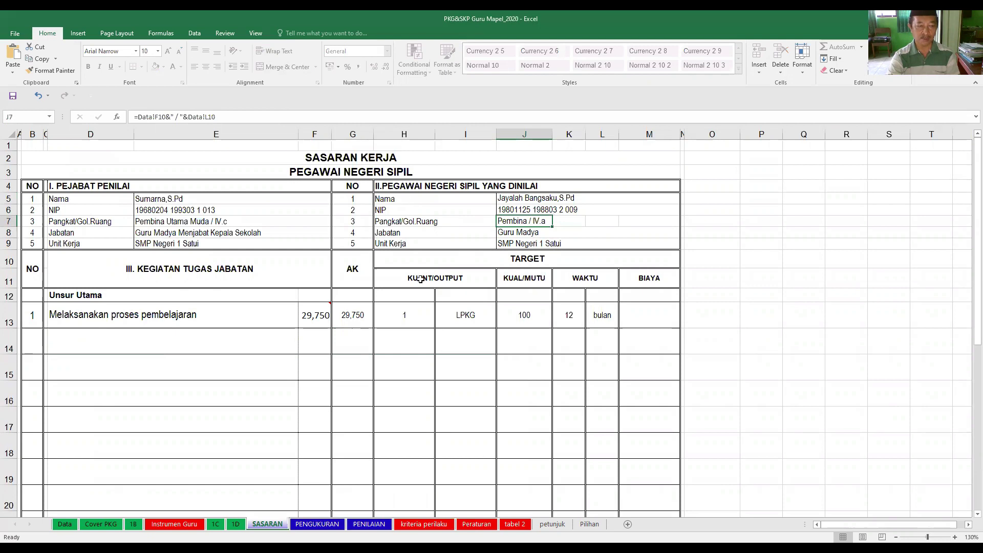
left_click(175, 480)
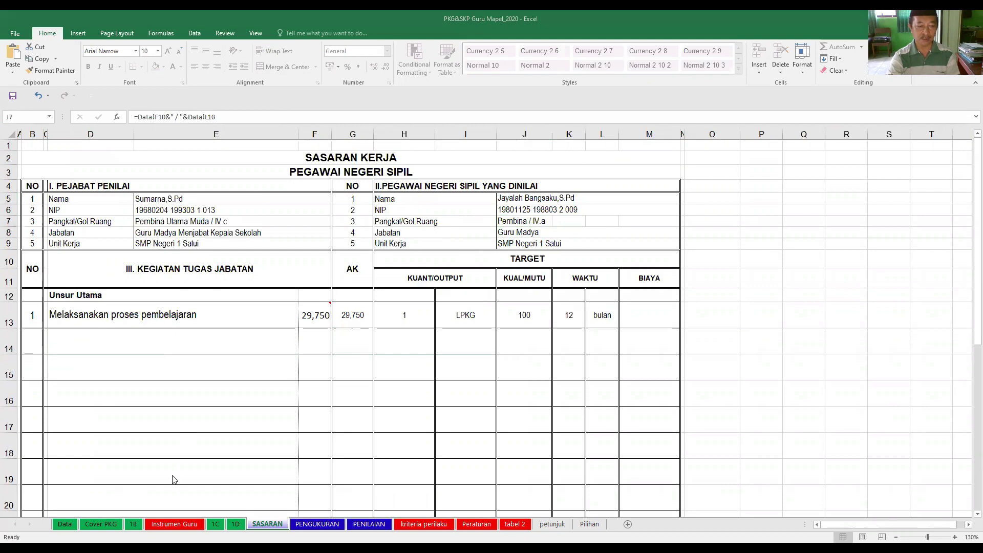
Inspect the Tahun, Gol and JJM input cells on the Data sheet.
left_click(69, 529)
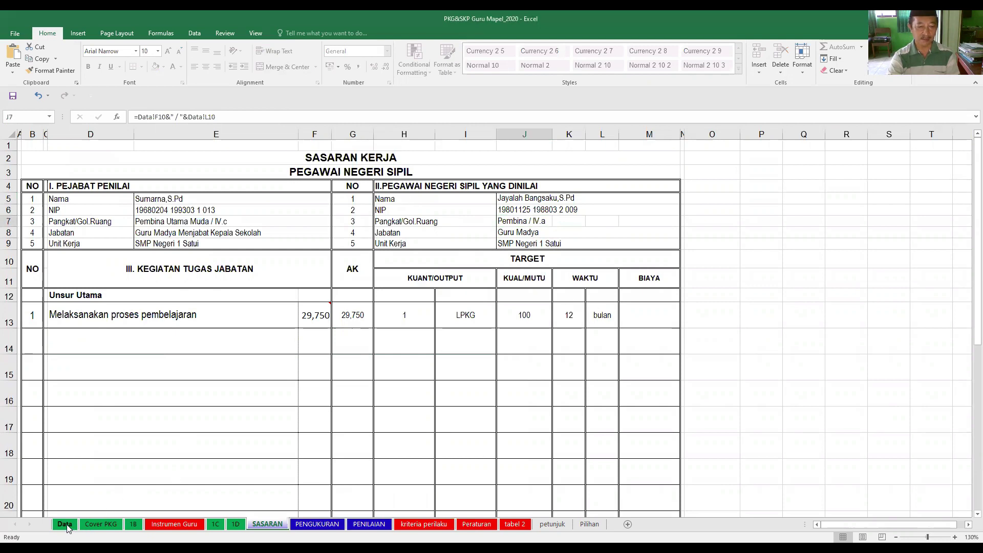
left_click(65, 525)
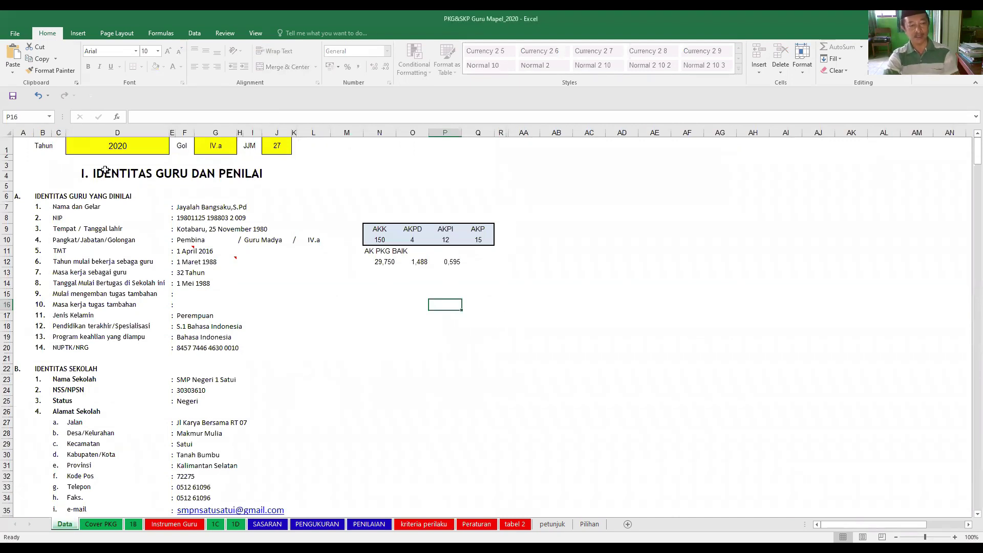
left_click(121, 147)
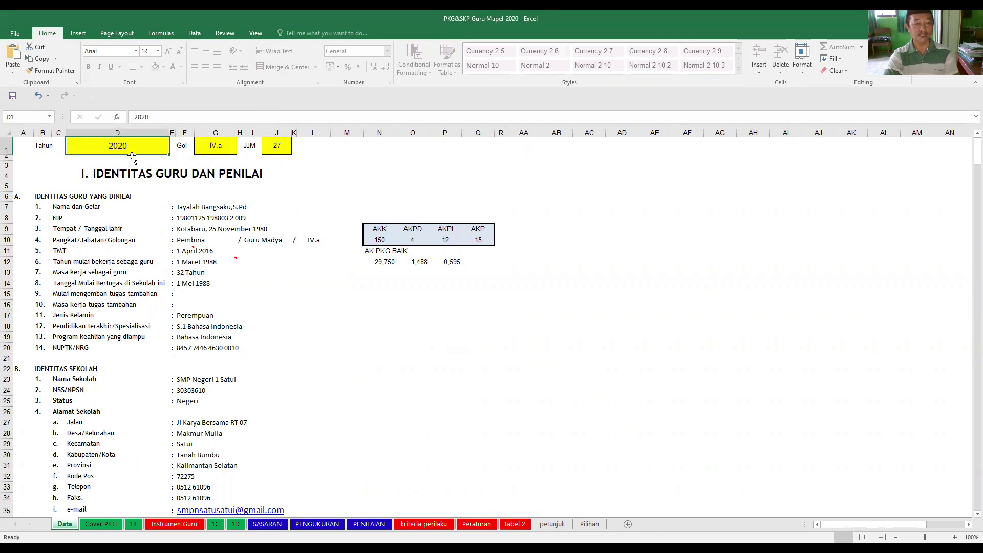
left_click(228, 148)
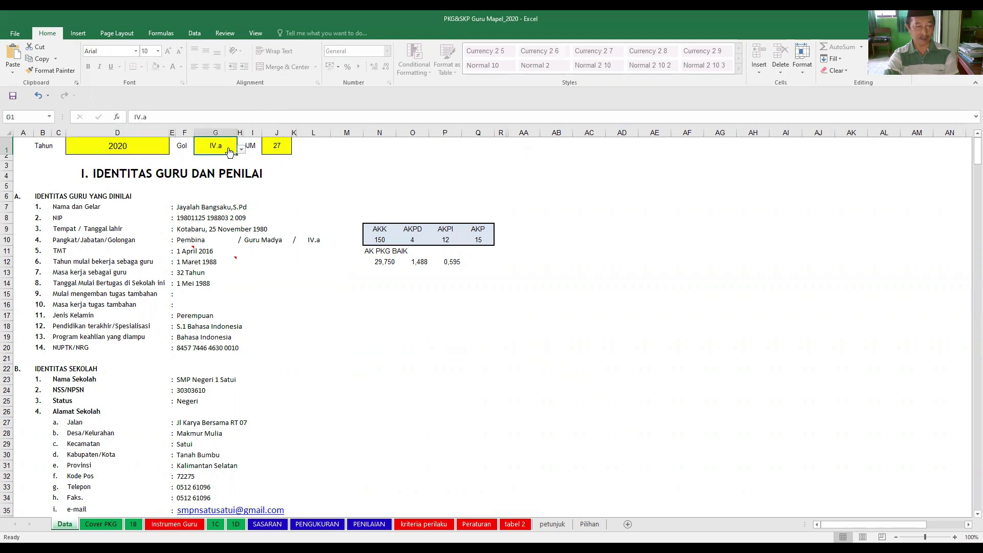
left_click(278, 148)
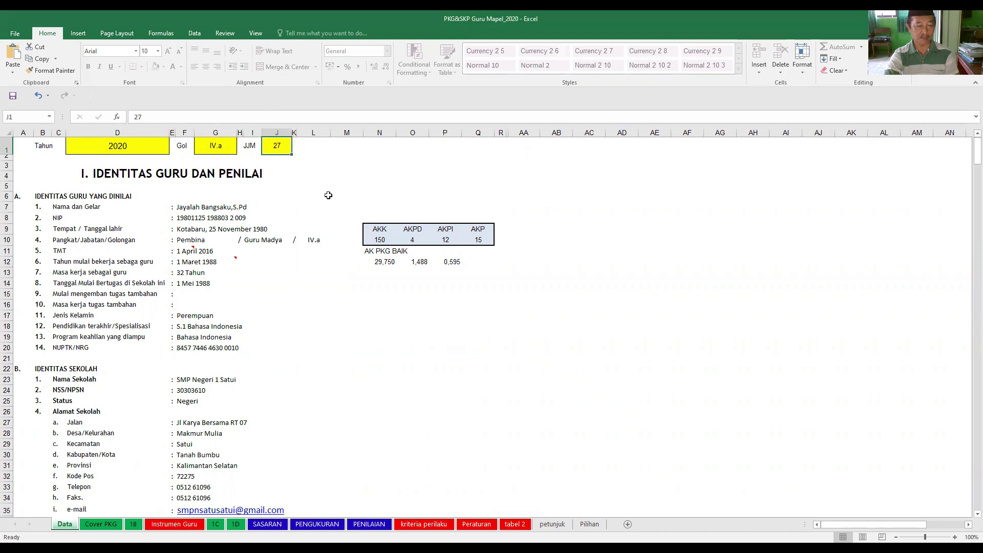
Try to edit the rank cell in the teacher's Pangkat/Jabatan/Golongan row.
left_click(197, 242)
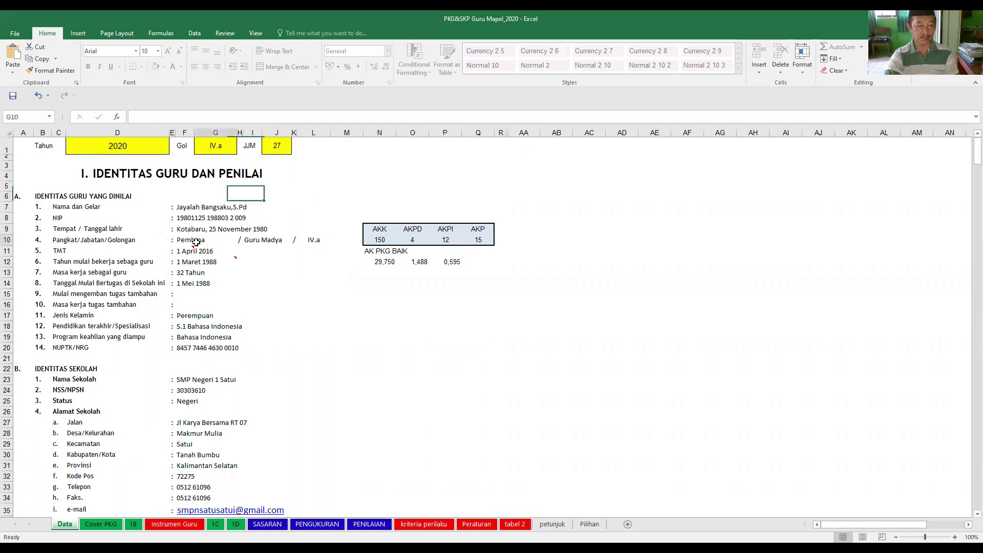
left_click(187, 243)
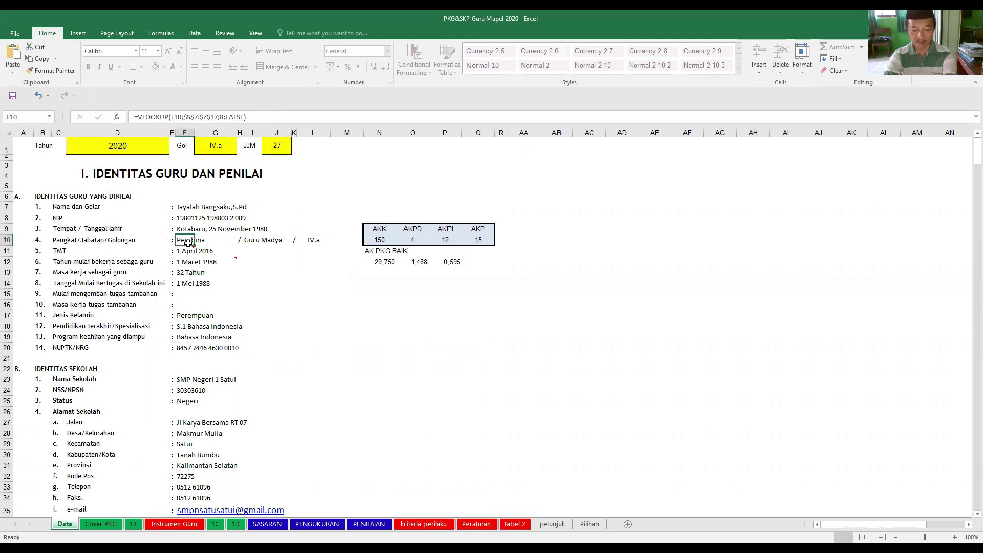
double_click(186, 242)
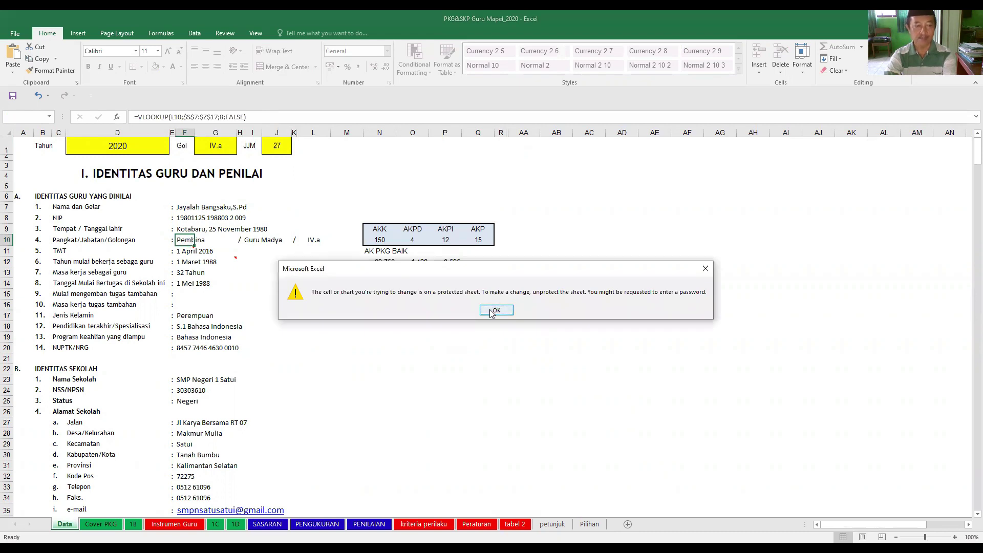
left_click(497, 308)
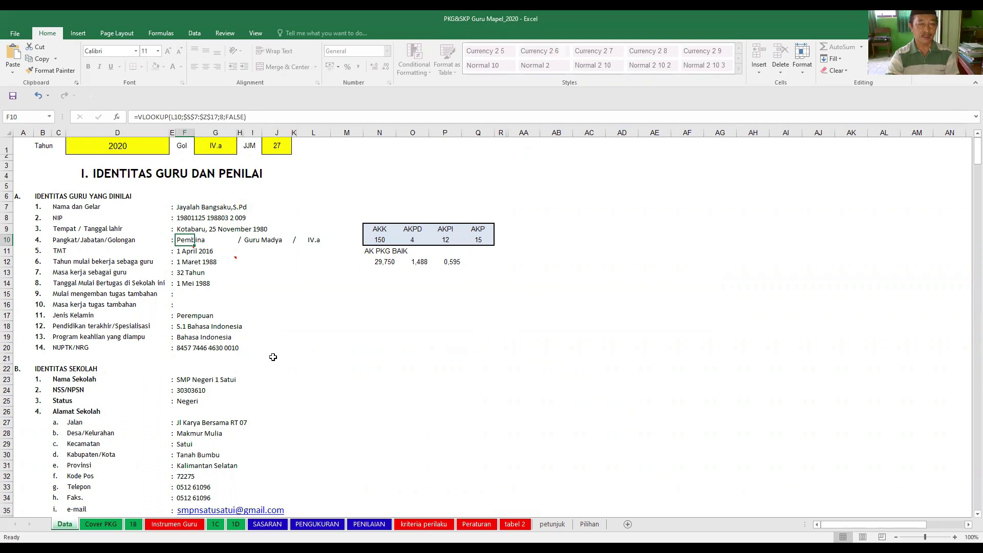
Set the teacher's Gol grade to III.c and select the JJM value.
left_click(210, 152)
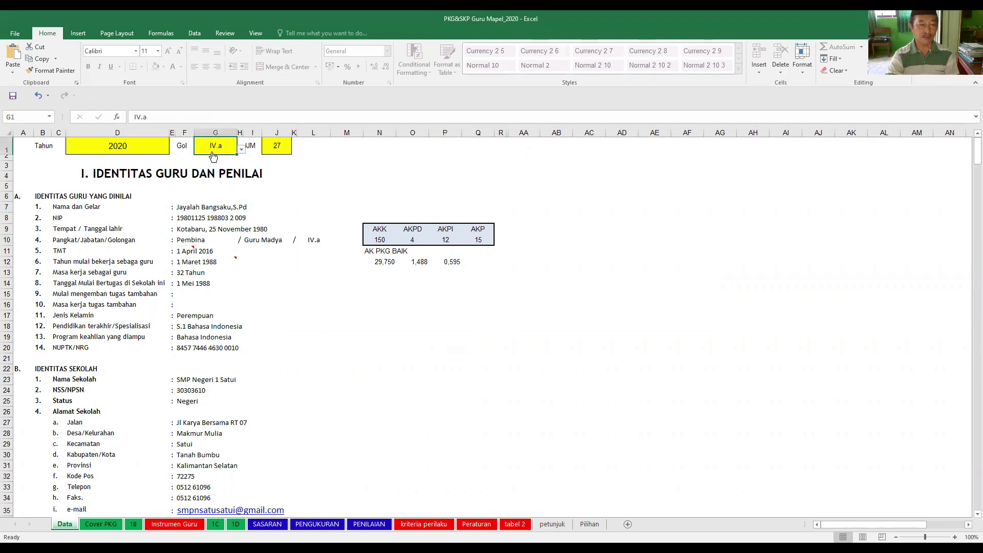
left_click(241, 150)
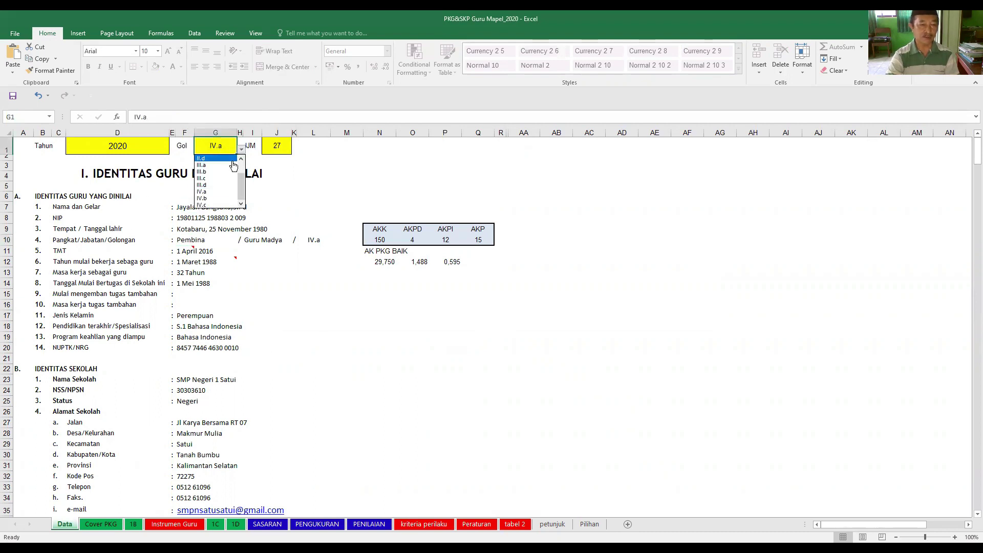
left_click(219, 179)
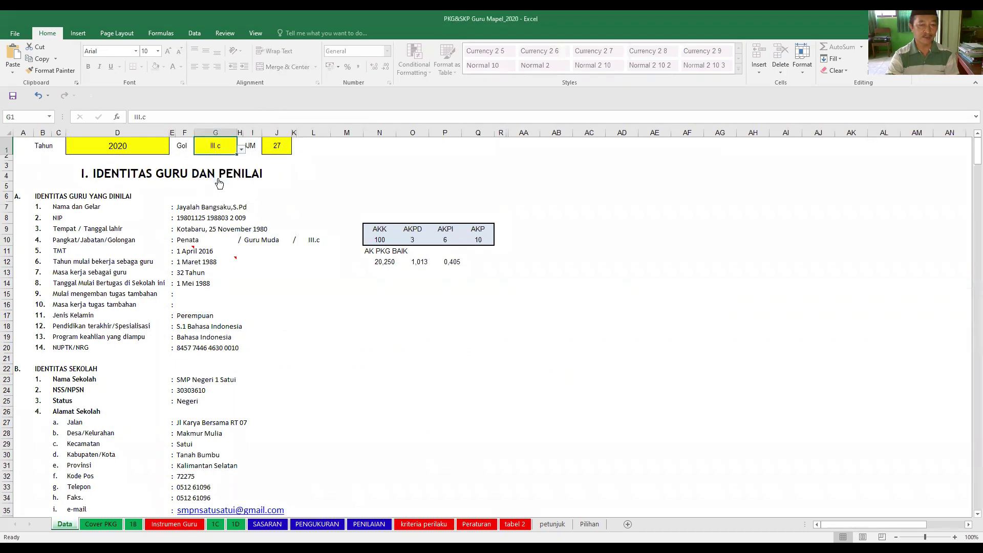
left_click(274, 150)
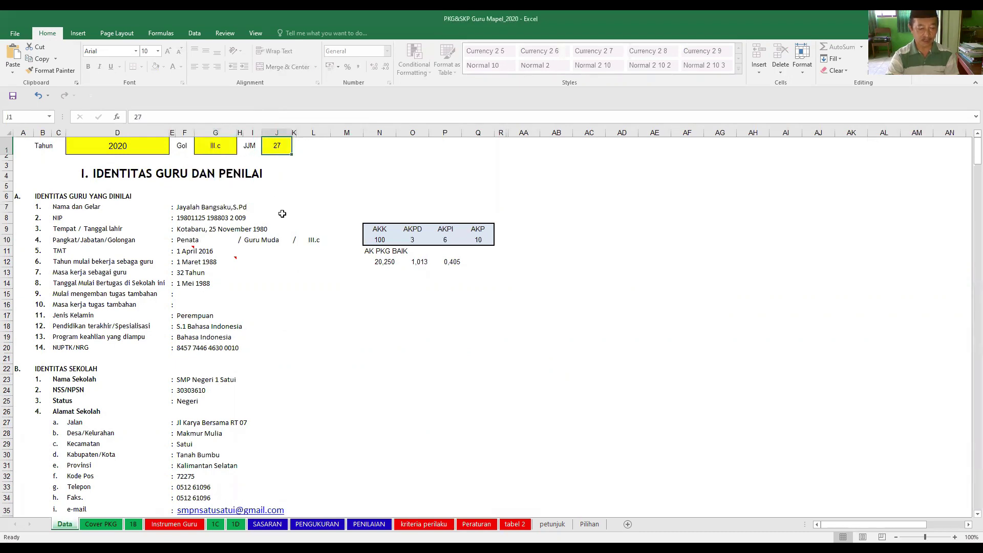
Set the teacher's JJM to 24 on the Data sheet.
type("24")
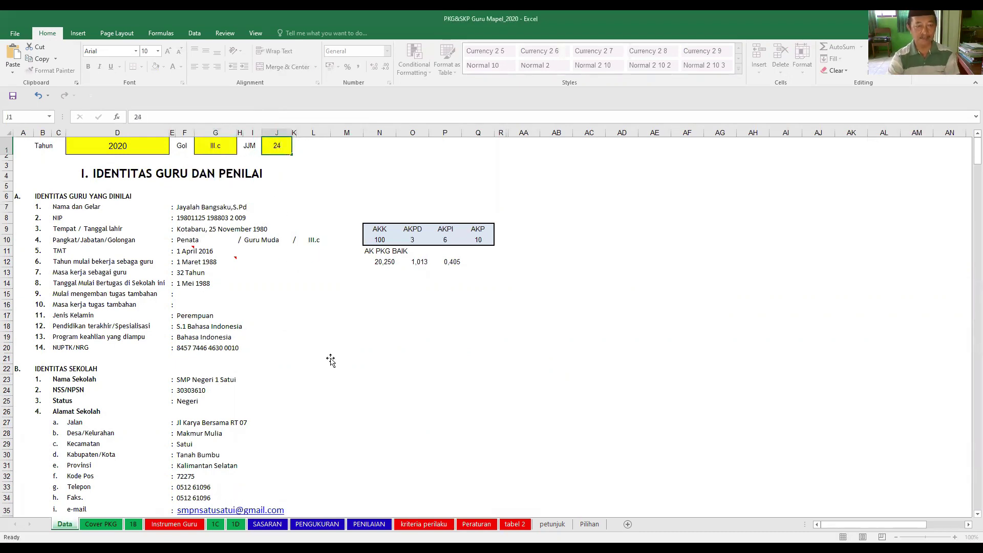
left_click(329, 358)
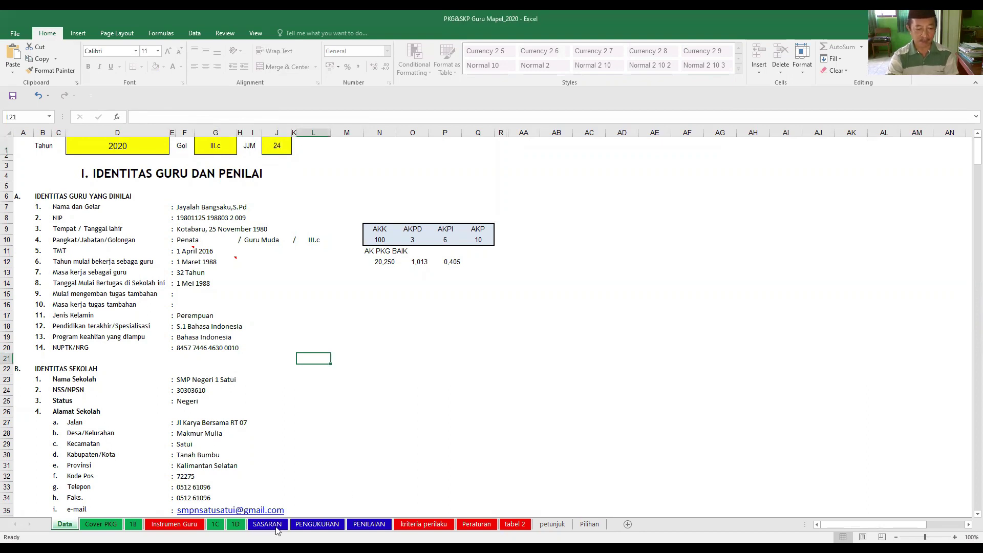
Review the quantity, quality and time target cells for Melaksanakan proses pembelajaran on the SASARAN sheet.
left_click(267, 523)
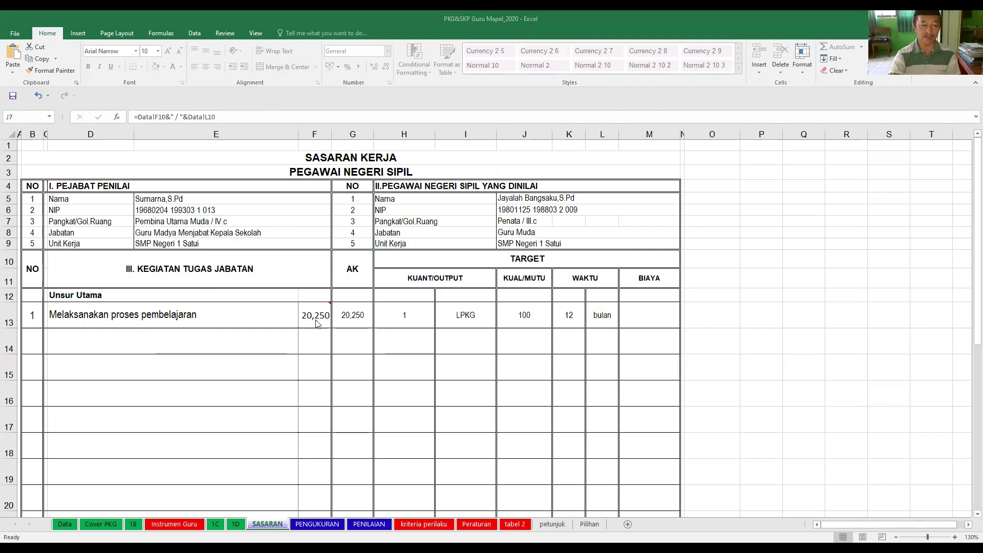
left_click(411, 323)
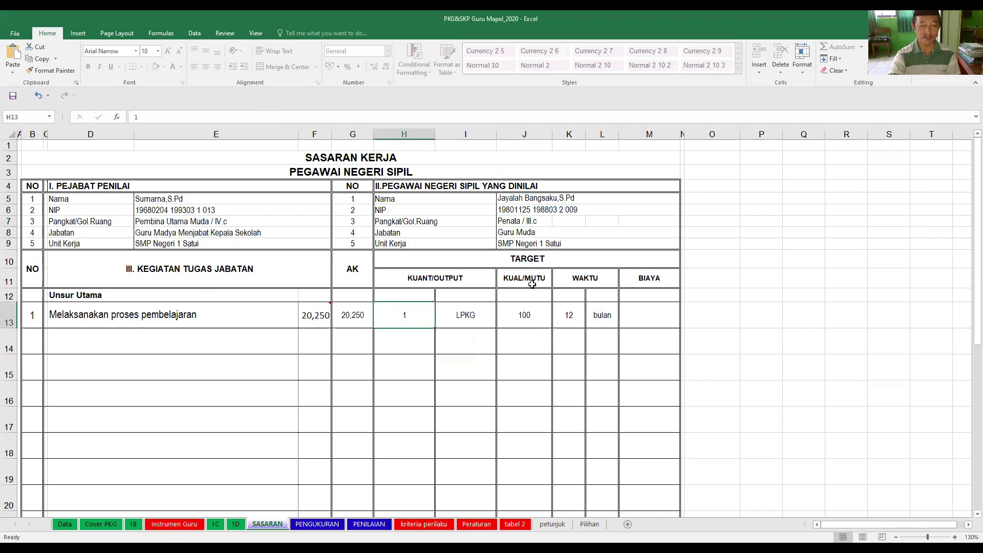
left_click(532, 315)
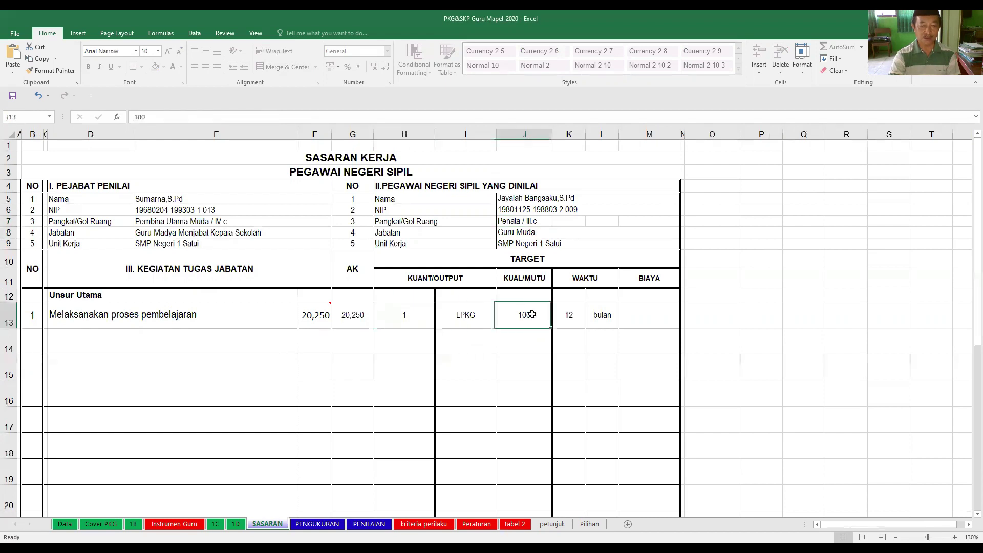
left_click(572, 317)
left_click(612, 324)
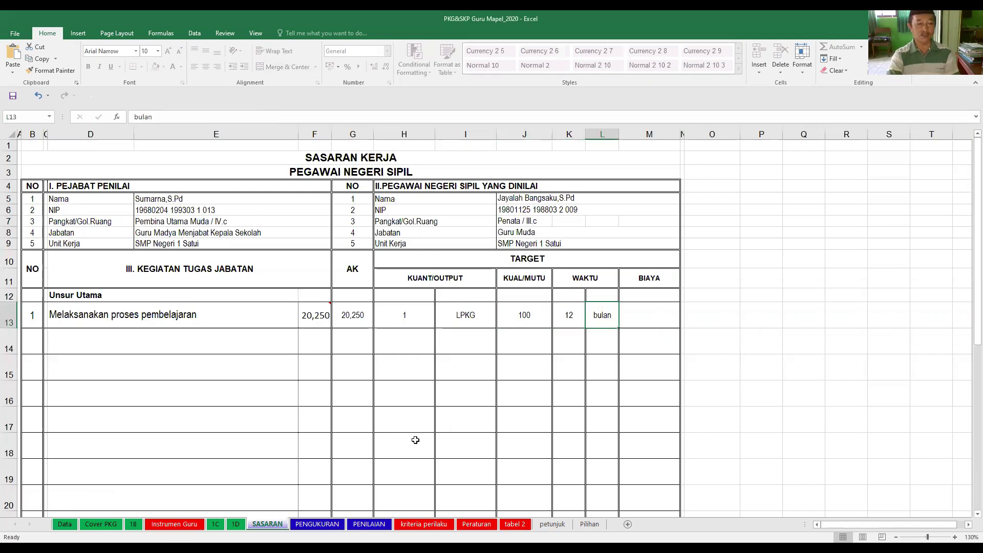
Try to edit the NO cell of activity row 14.
left_click(76, 342)
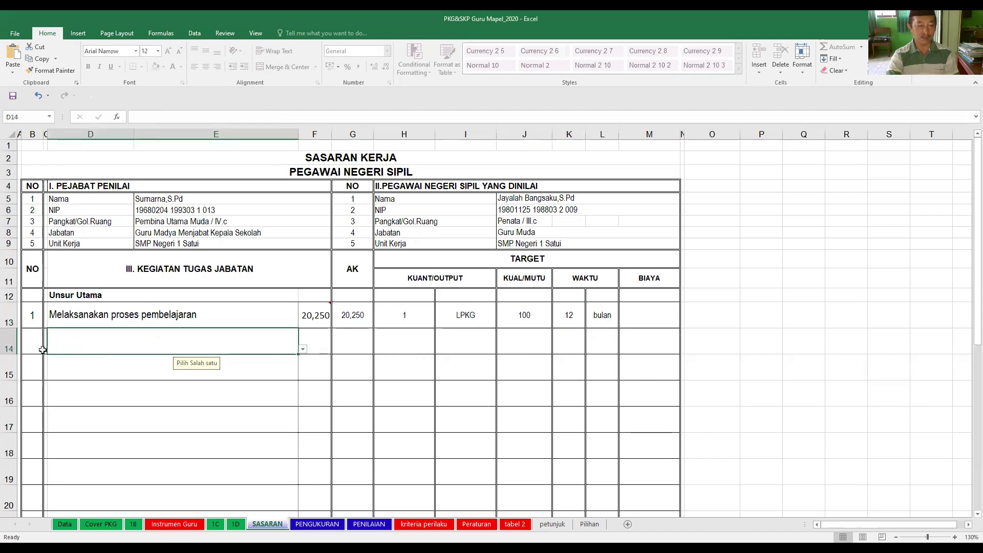
left_click(33, 343)
double_click(78, 401)
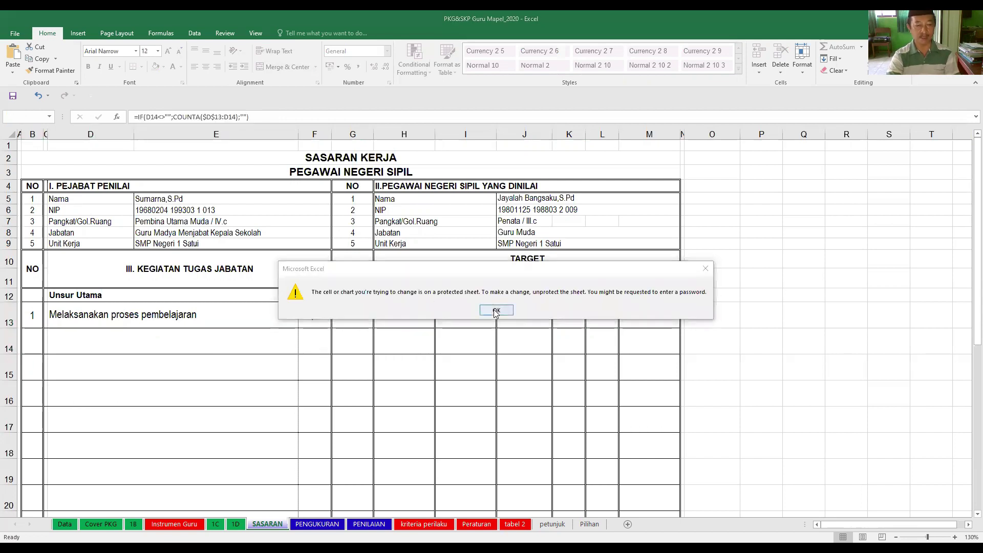
left_click(496, 311)
Choose Menjadi Wali Kelas as the main-element activity in row 14.
left_click(295, 352)
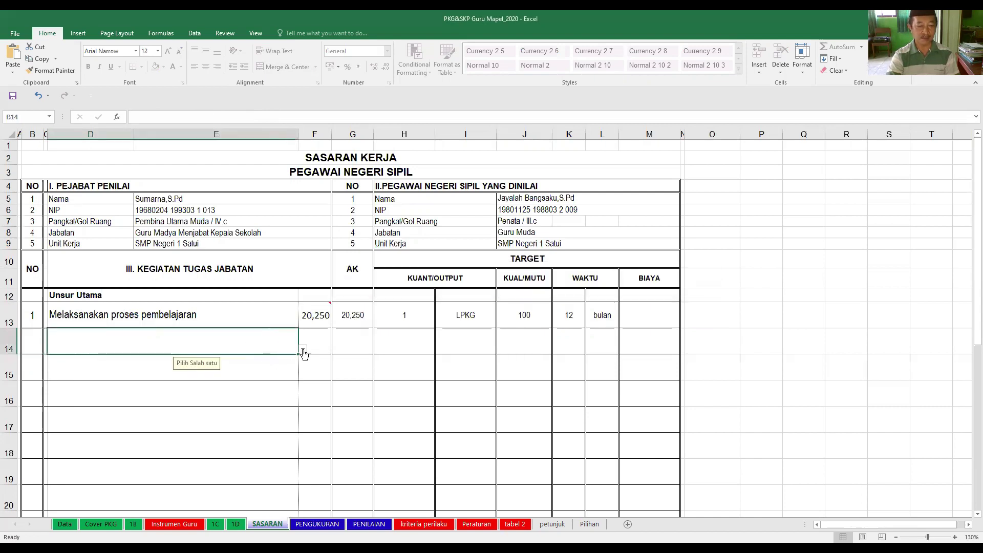
left_click(303, 351)
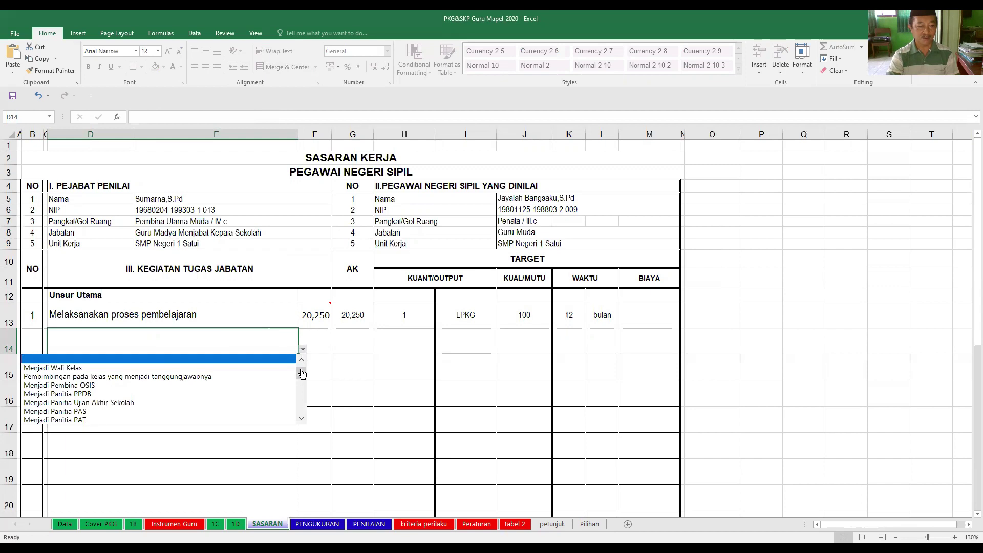
left_click(301, 359)
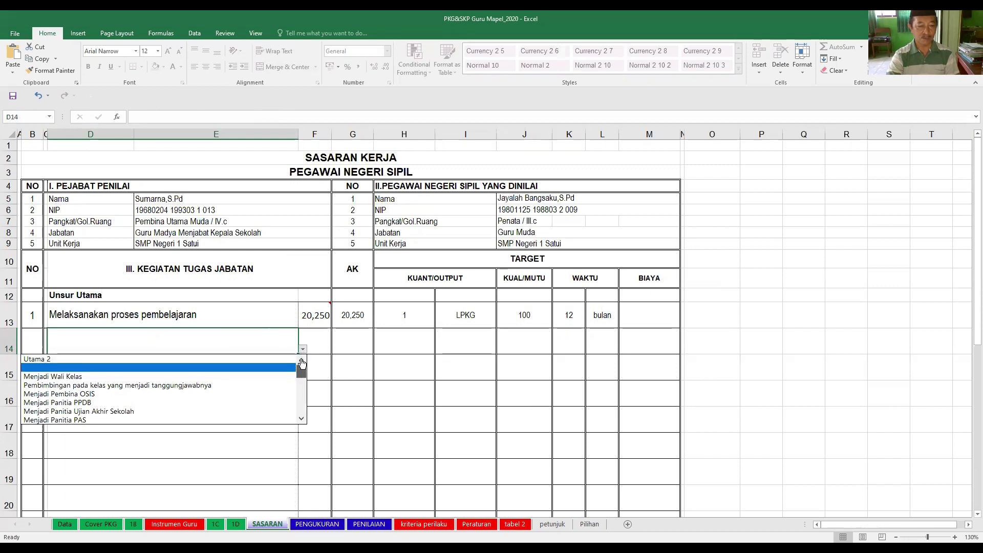
left_click(78, 379)
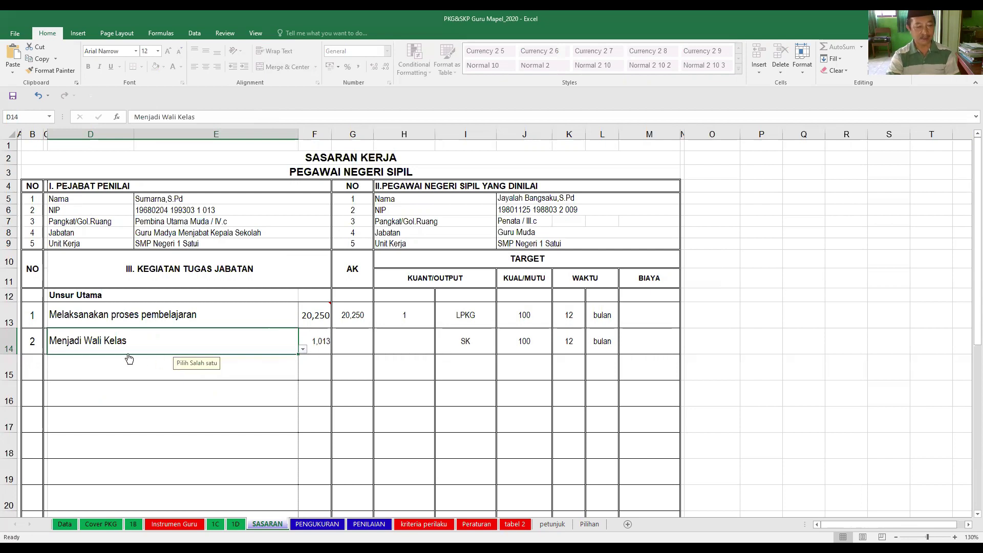
Switch the row 14 activity to Pembimbingan pada kelas yang menjadi tanggungjawabnya, and back to Menjadi Wali Kelas.
left_click(303, 350)
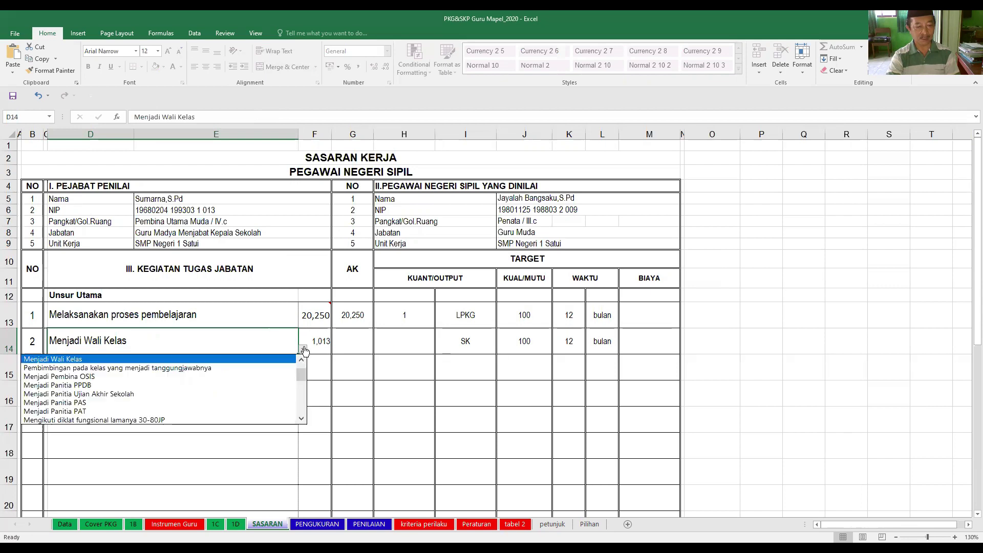
left_click(193, 370)
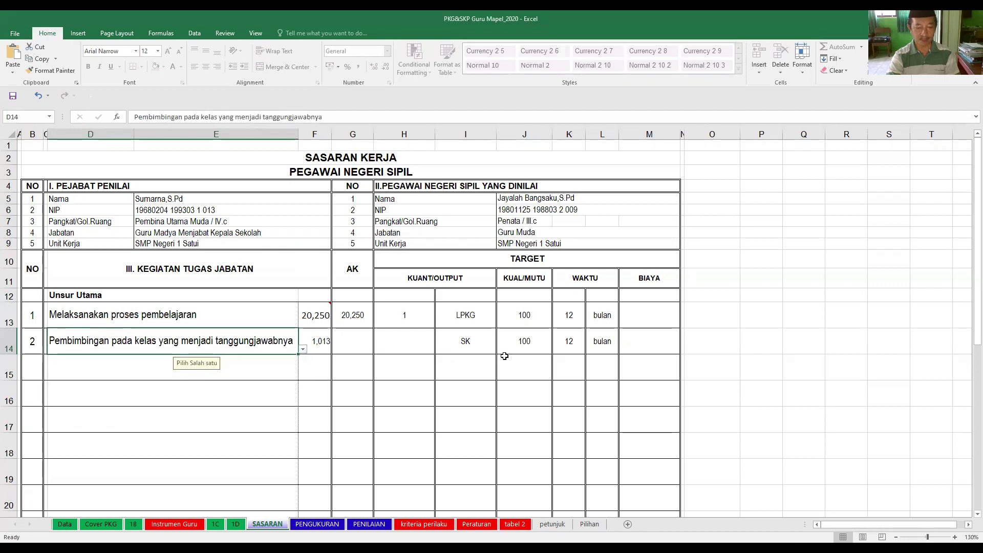
left_click(303, 349)
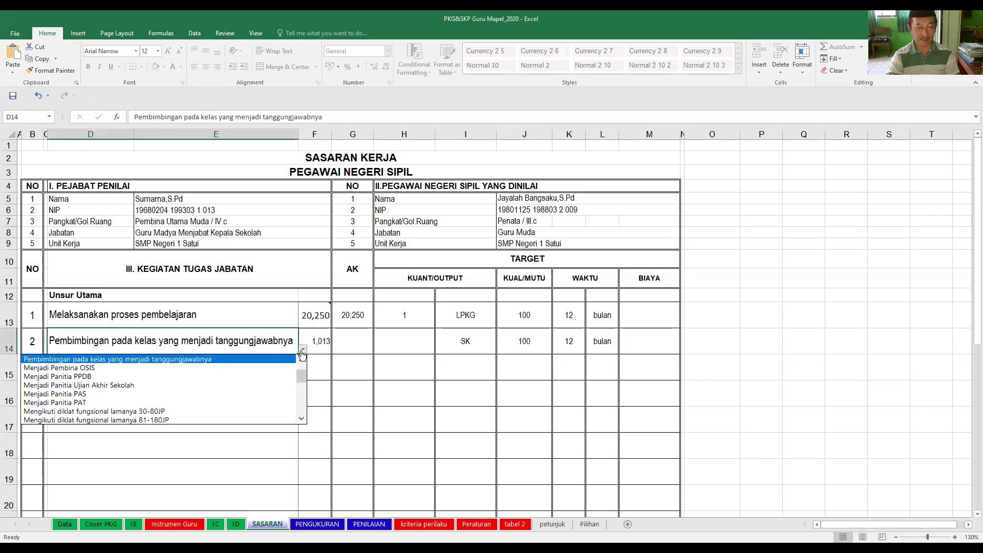
scroll(292, 385, "up", 1)
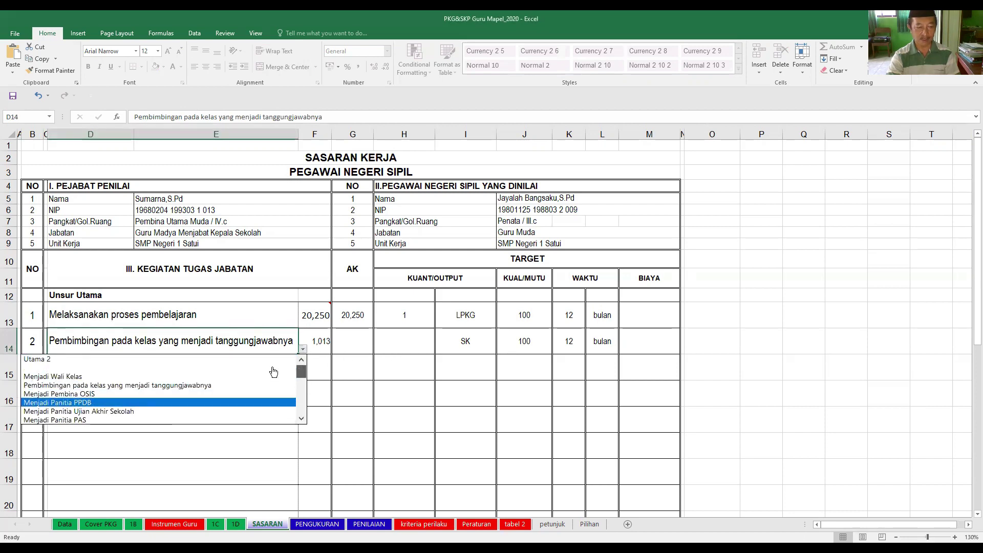
left_click(222, 378)
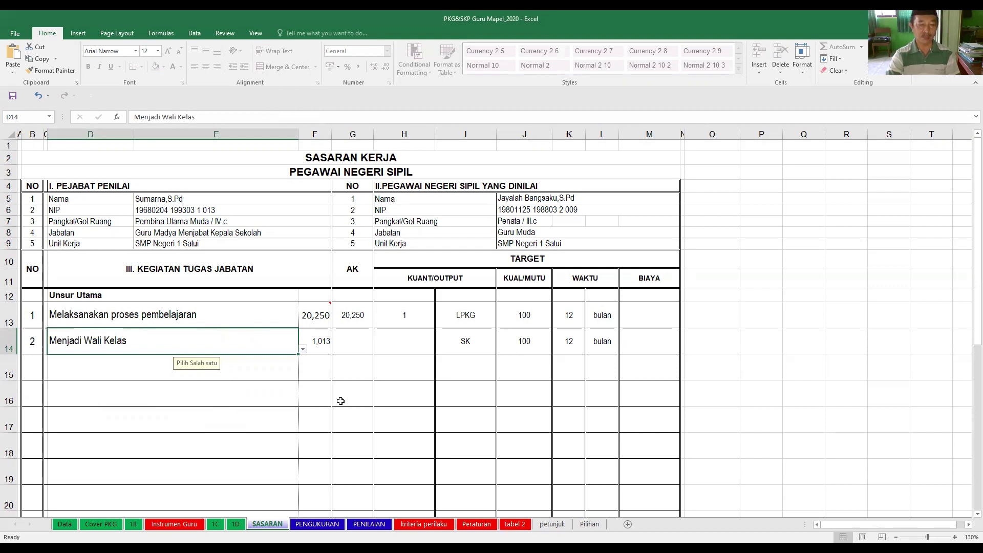
Set the target quantity for Menjadi Wali Kelas to 1.
left_click(320, 343)
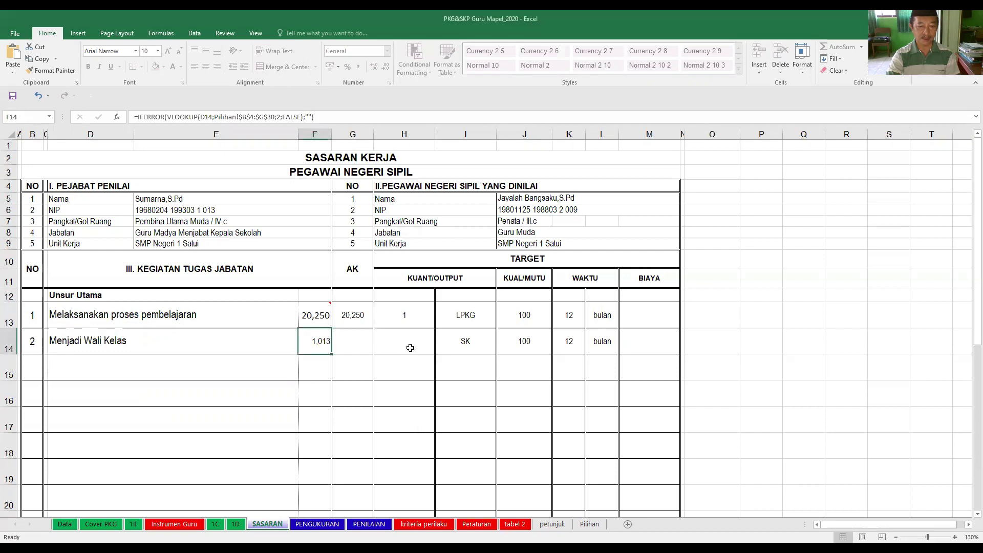
left_click(410, 348)
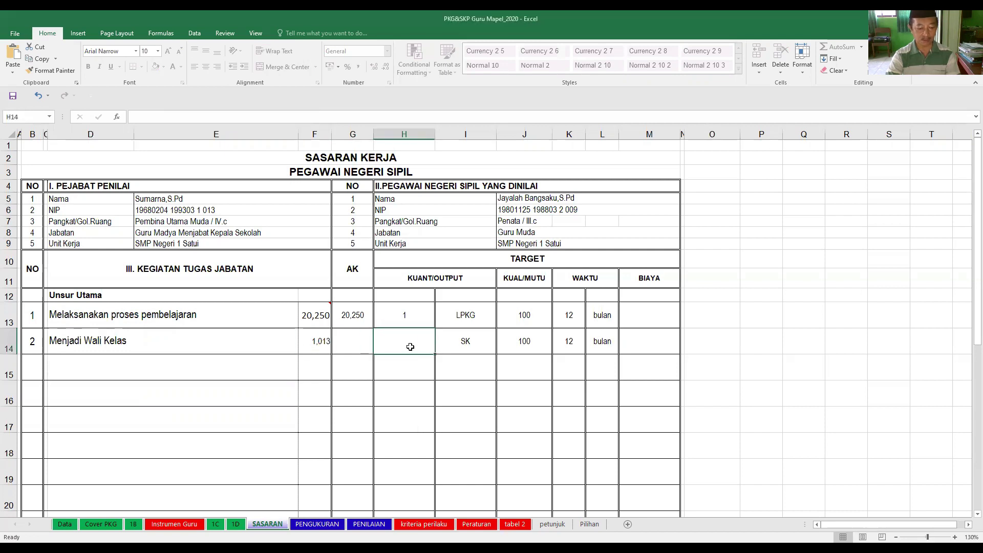
type("1")
key("Return")
key("Return")
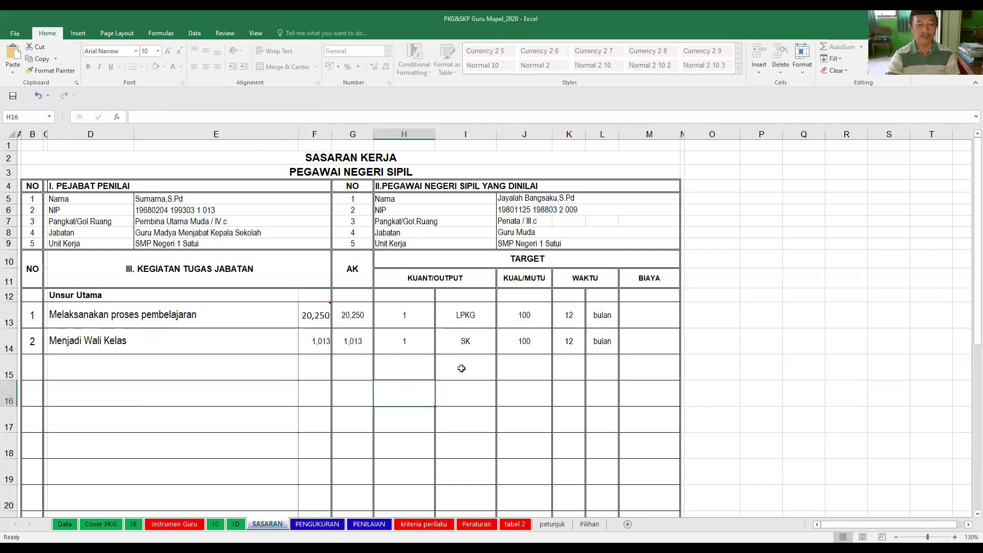
Inspect the output unit, quality and time target cells for Menjadi Wali Kelas.
left_click(480, 346)
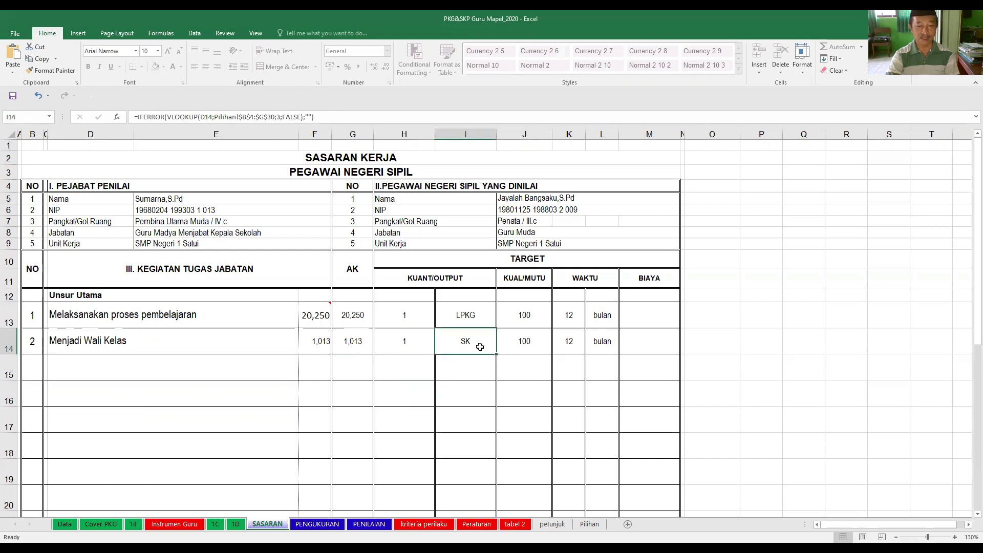
left_click(532, 347)
left_click(573, 344)
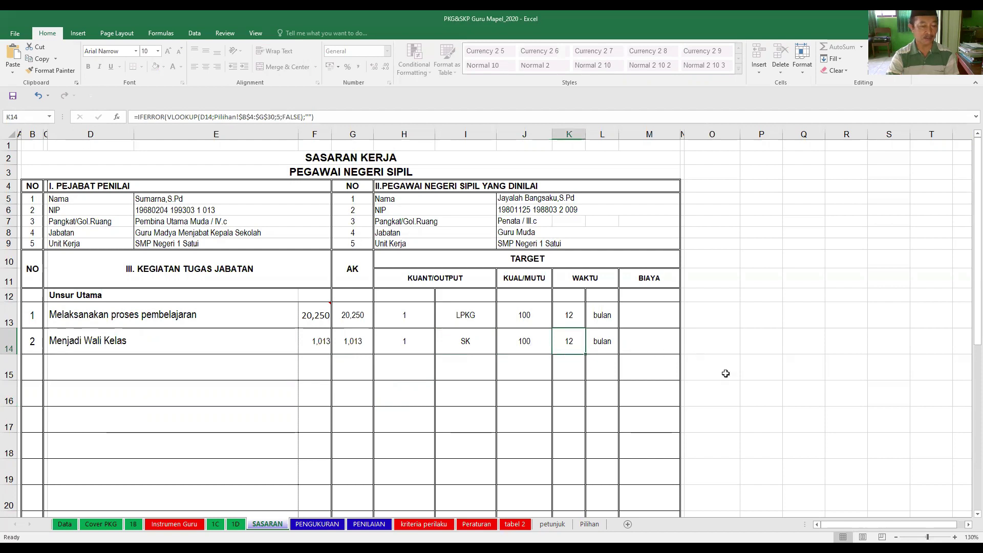
Add Menjadi Panitia PPDB as the row 15 activity and set its target quantity to 1.
left_click(93, 367)
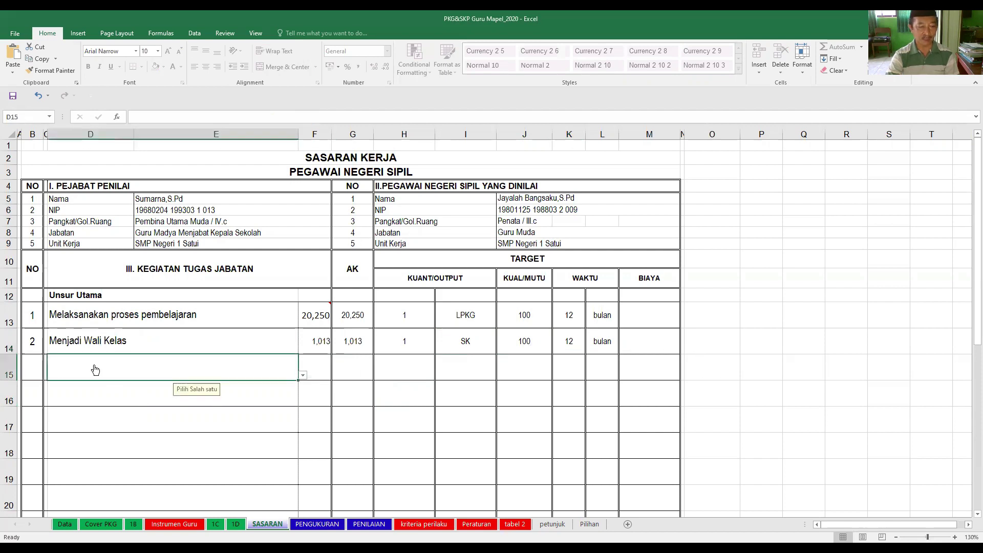
left_click(303, 376)
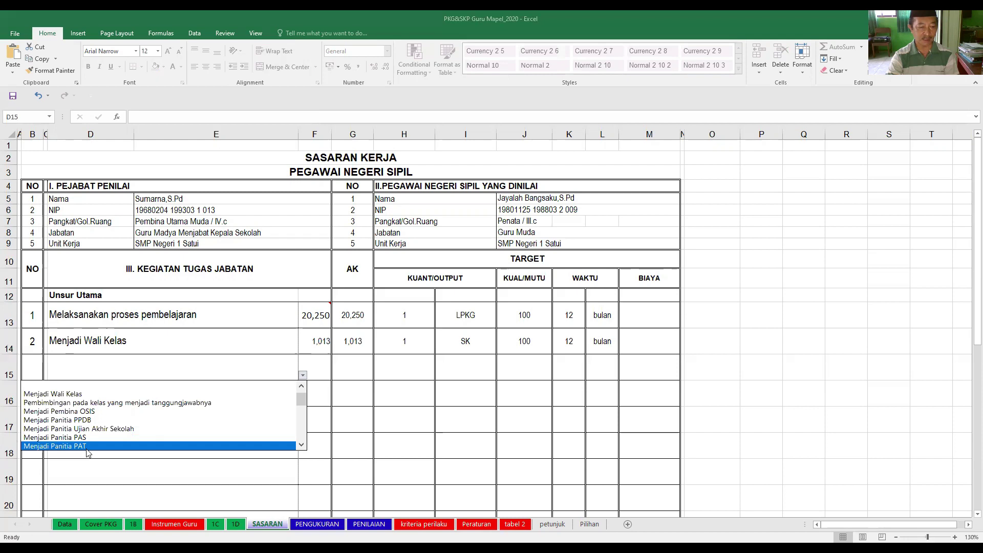
left_click(84, 420)
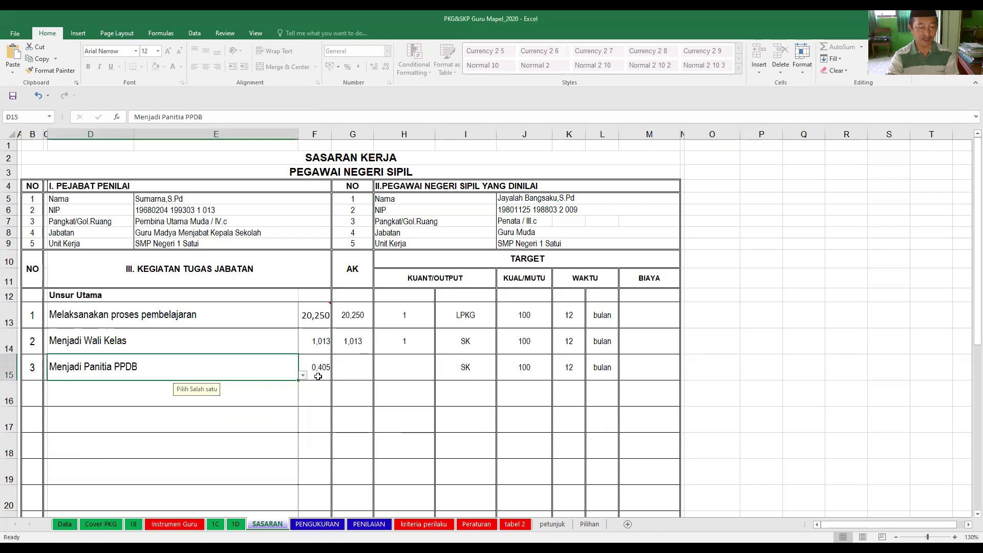
left_click(318, 376)
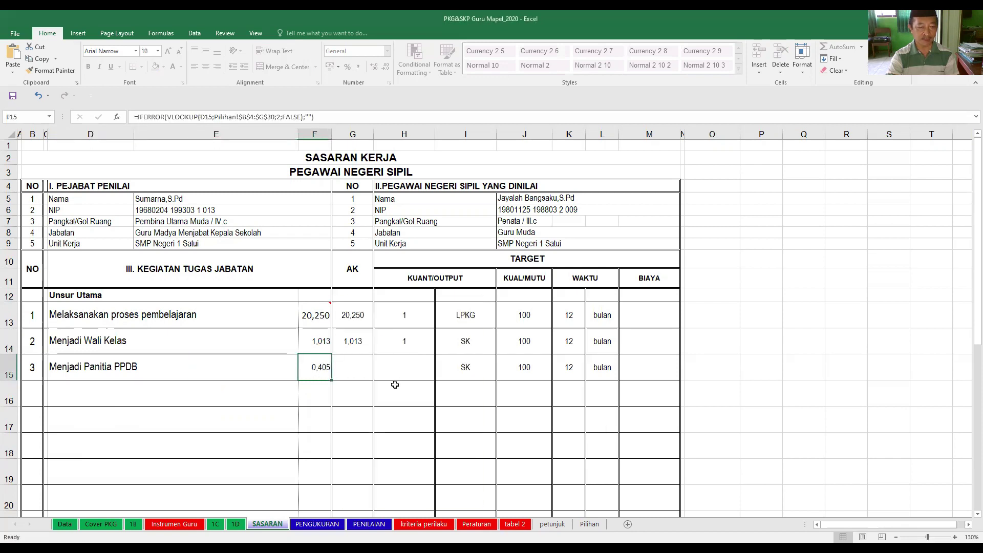
left_click(417, 370)
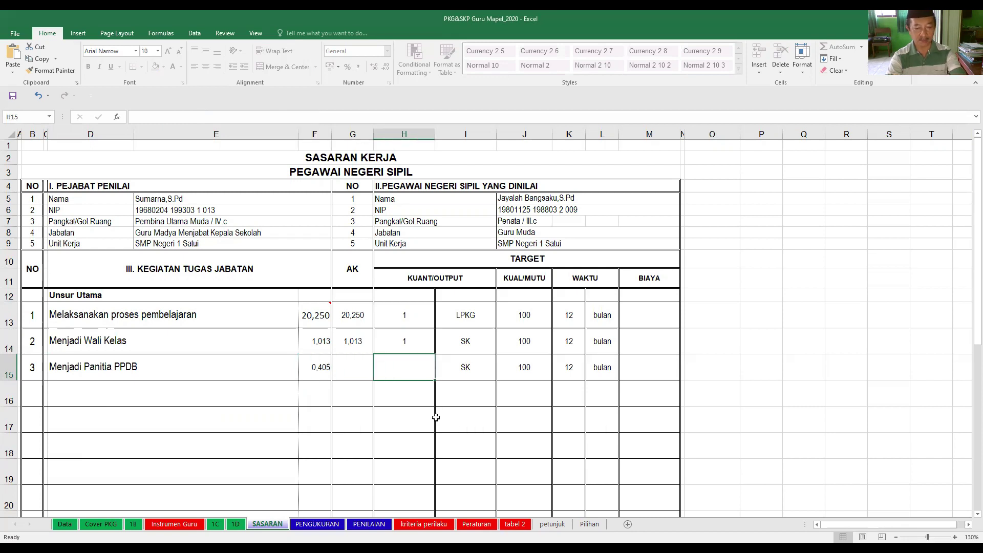
type("1")
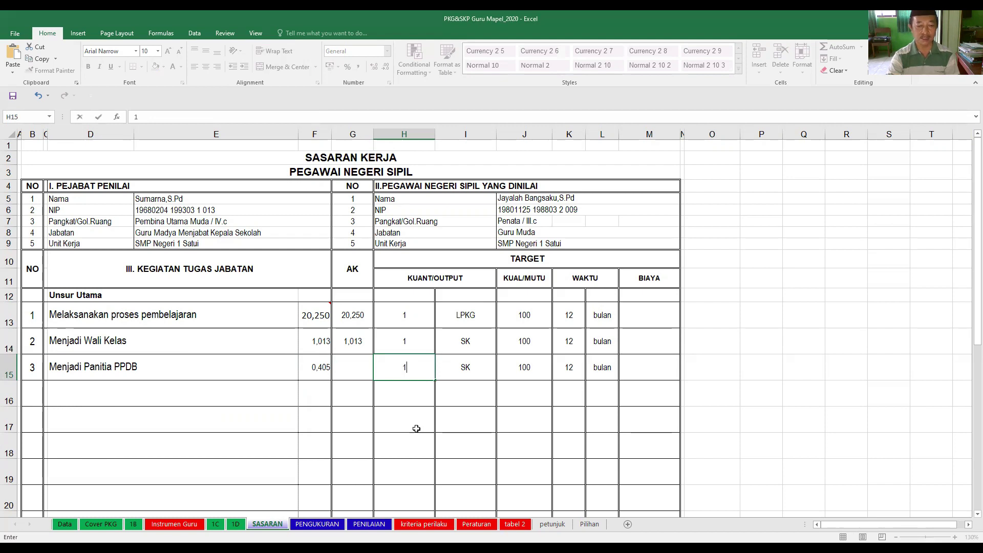
left_click(416, 428)
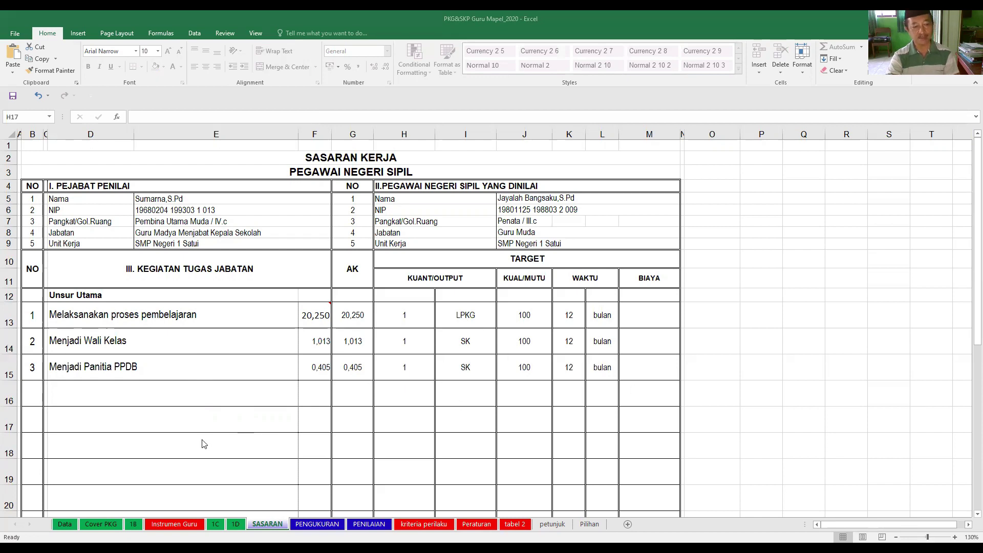
Choose Mengikuti diklat fungsional lamanya 30-80JP as the row 16 activity and select its target quantity cell.
left_click(169, 403)
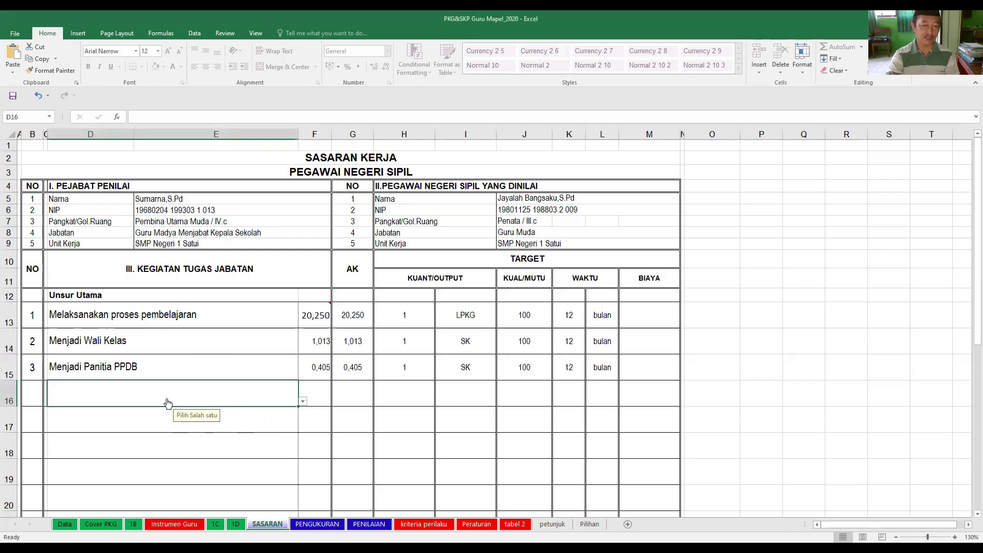
scroll(270, 368, "down", 1)
left_click(302, 362)
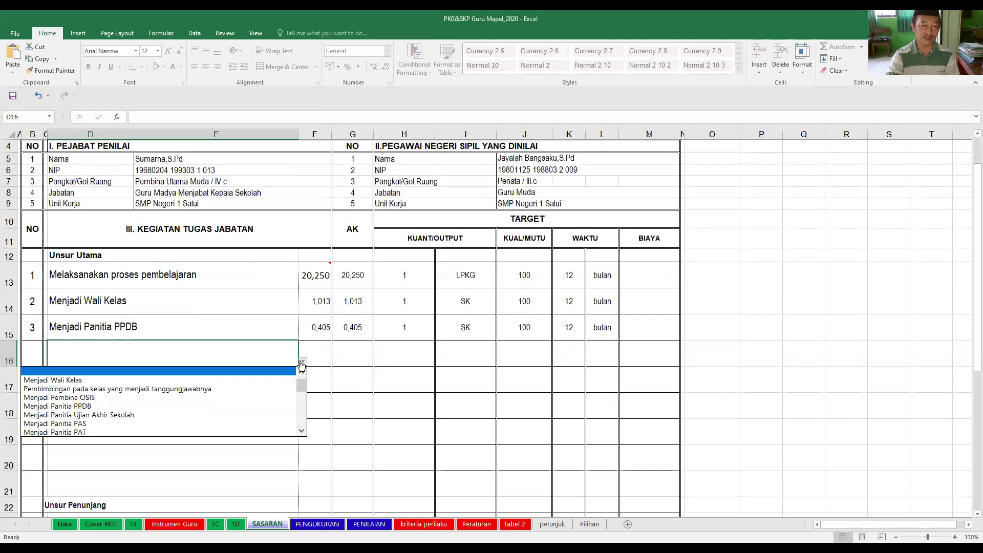
left_click_drag(302, 385, 303, 397)
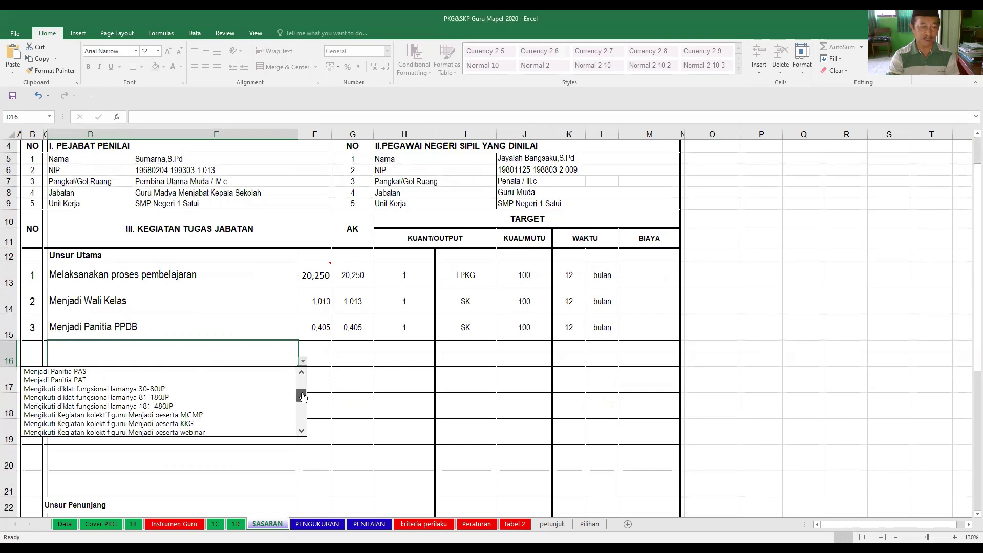
left_click(170, 389)
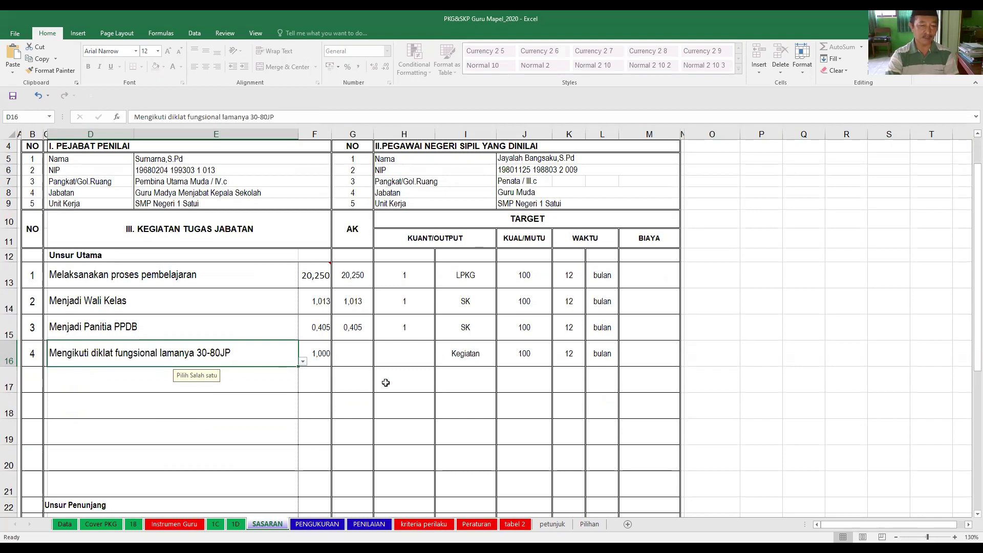
left_click(401, 351)
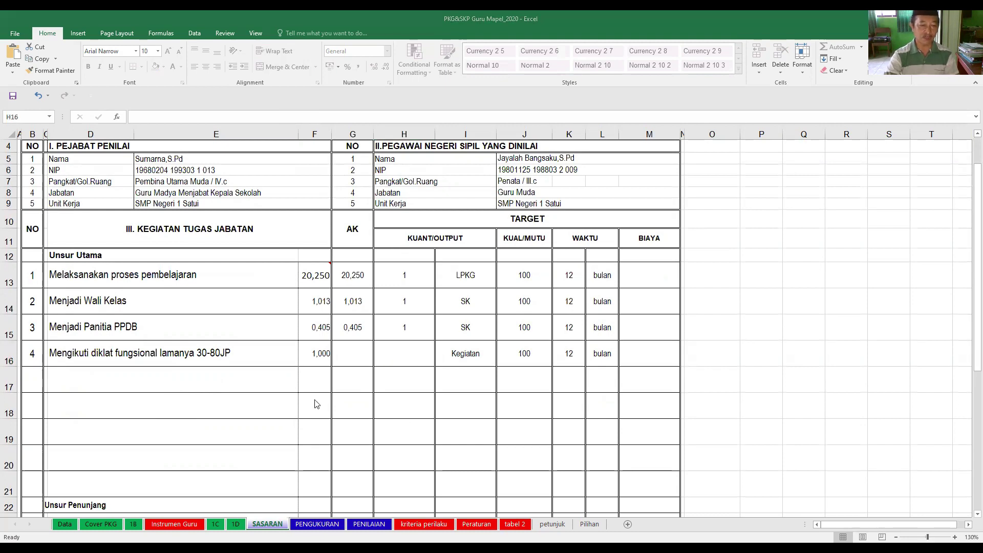
Set the target quantity for Mengikuti diklat fungsional lamanya 30-80JP to 2.
left_click(288, 375)
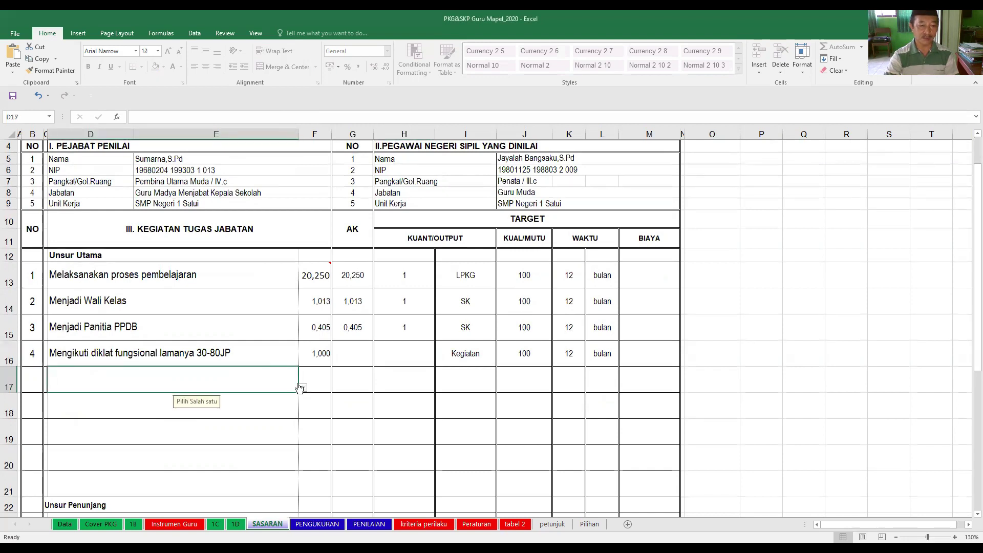
left_click(406, 361)
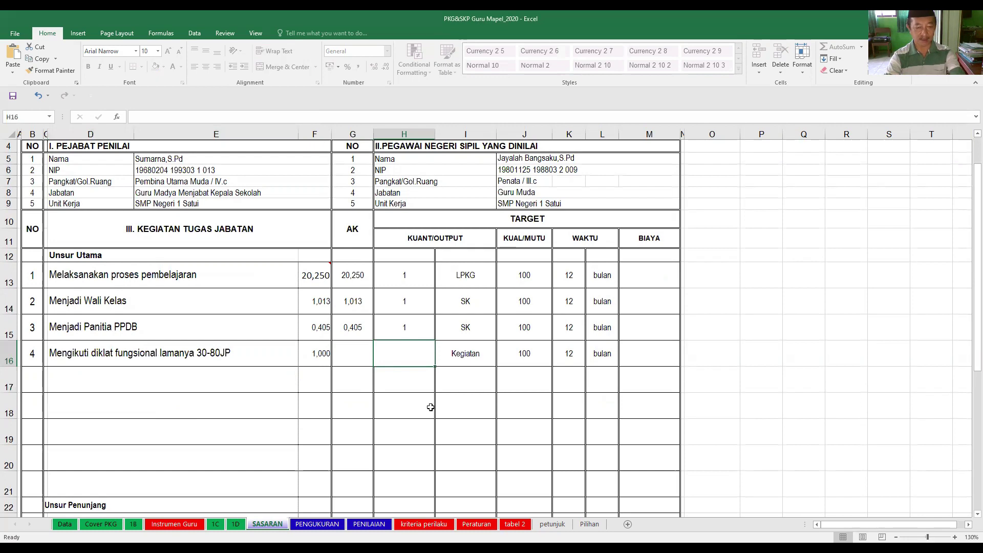
type("2")
left_click(432, 427)
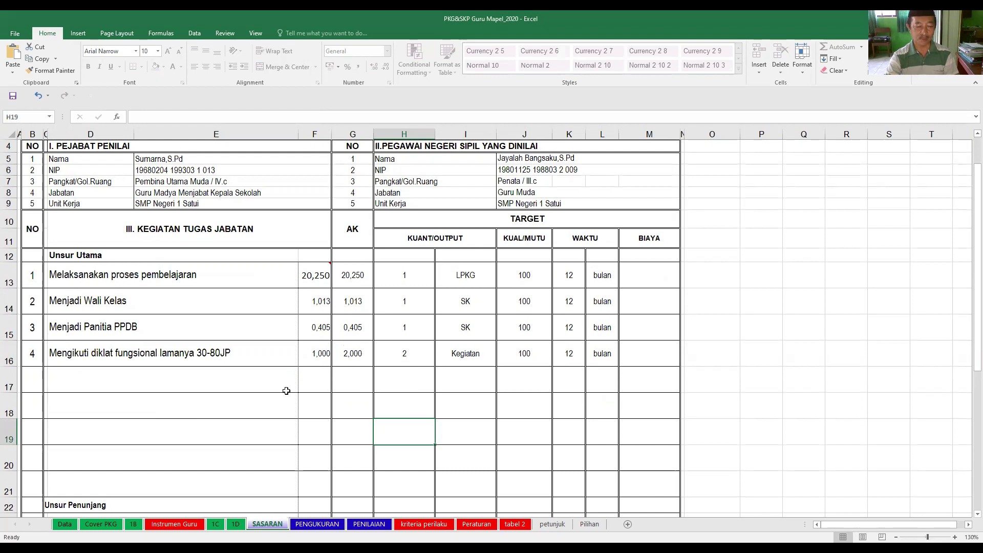
Choose Mengikuti Kegiatan kolektif guru Menjadi peserta webinar as the row 17 activity and set its target quantity to 5.
left_click(262, 382)
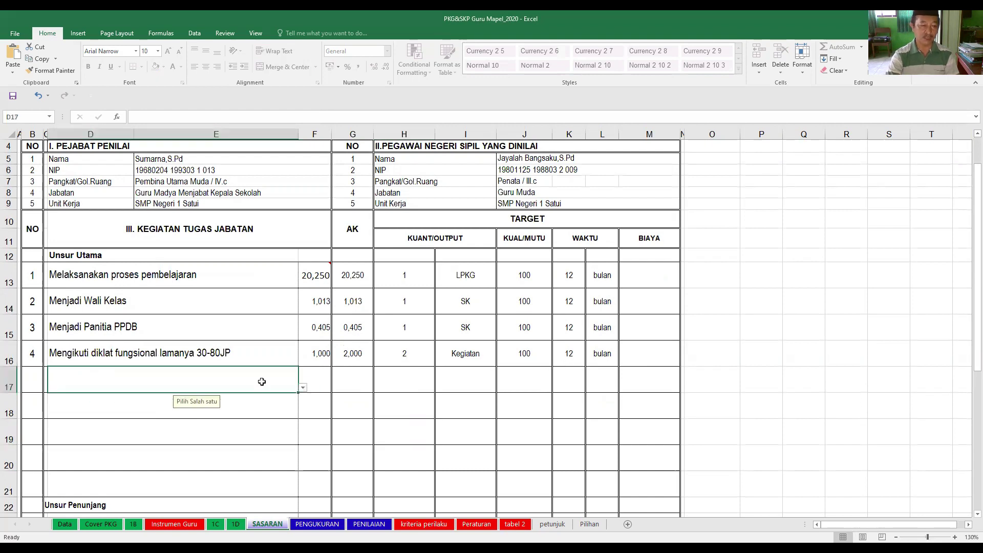
left_click(303, 388)
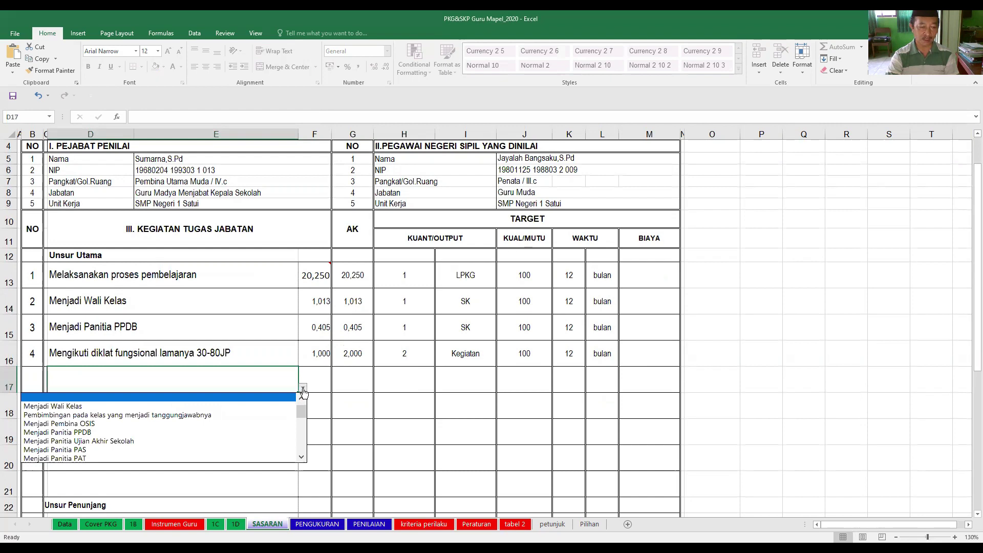
left_click_drag(301, 417, 301, 431)
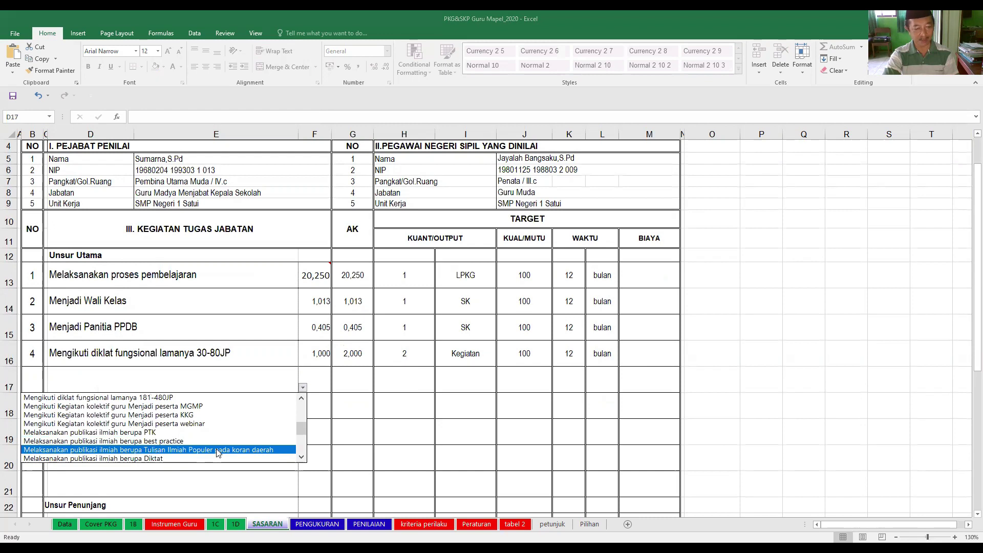
left_click(199, 429)
left_click(408, 385)
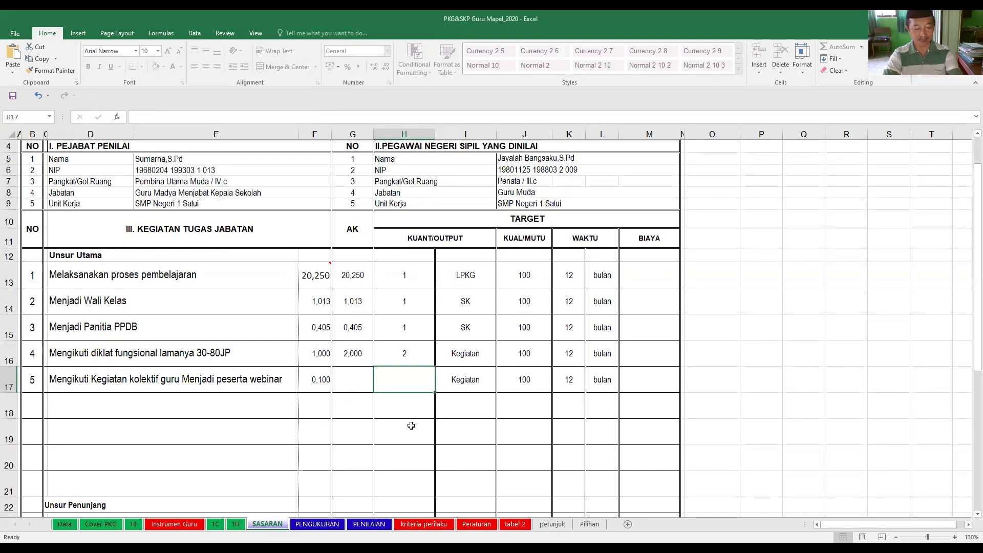
type("5")
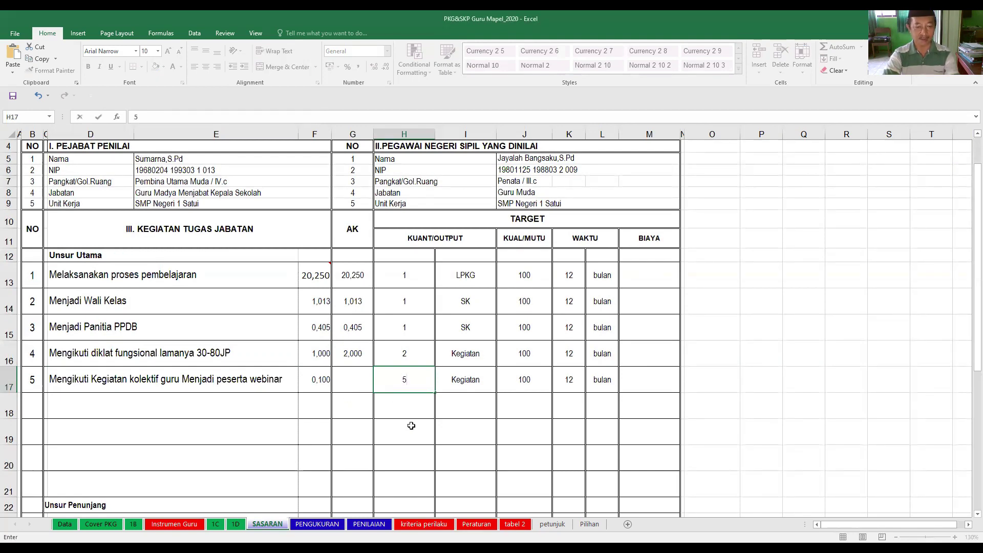
left_click(411, 426)
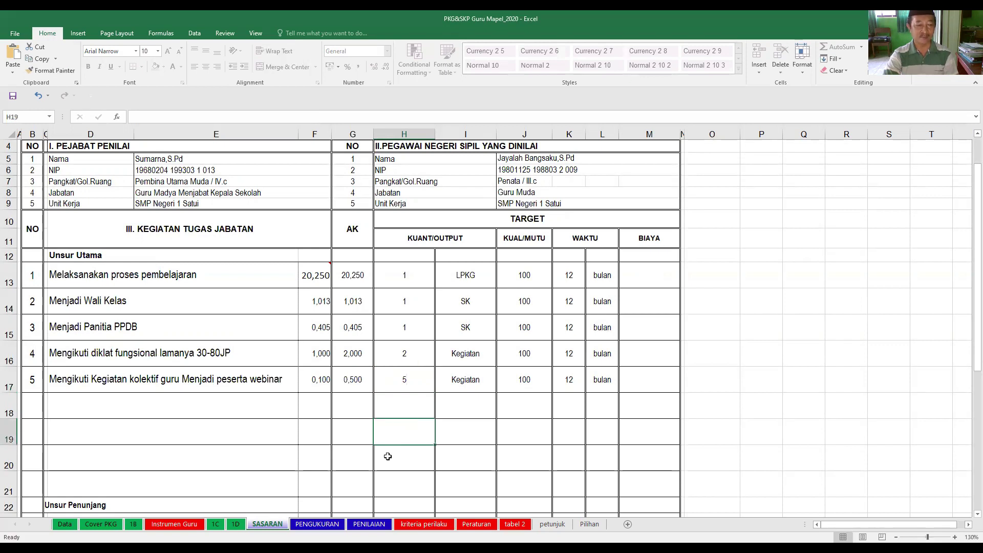
Choose Melaksanakan publikasi ilmiah berupa PTK as the row 18 activity and set its target quantity to 1.
left_click(75, 412)
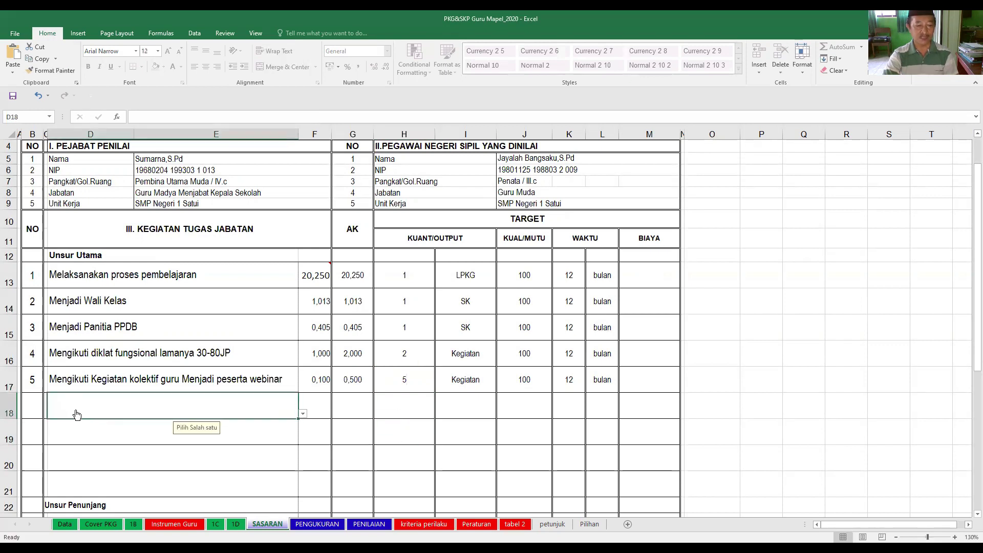
left_click(302, 416)
left_click_drag(301, 437, 301, 453)
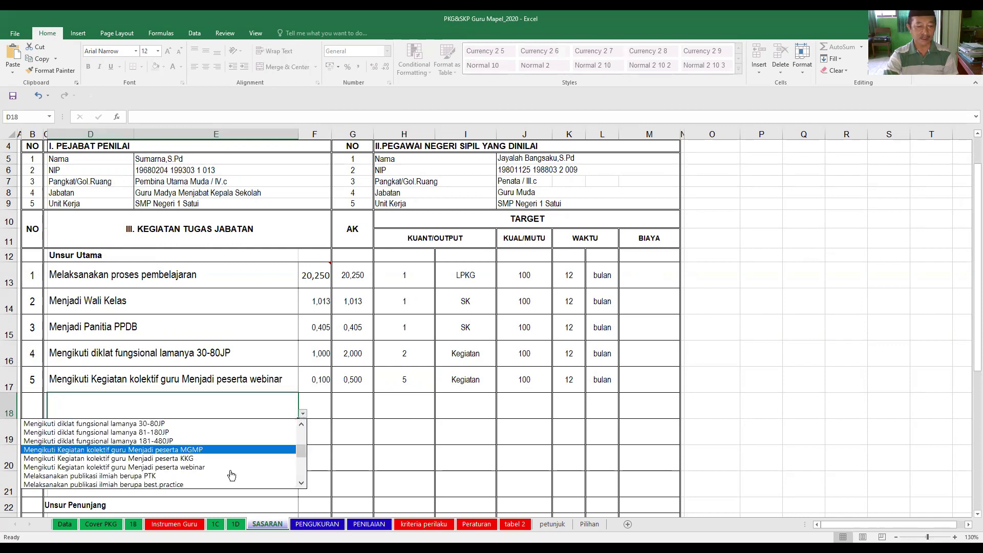
left_click(140, 476)
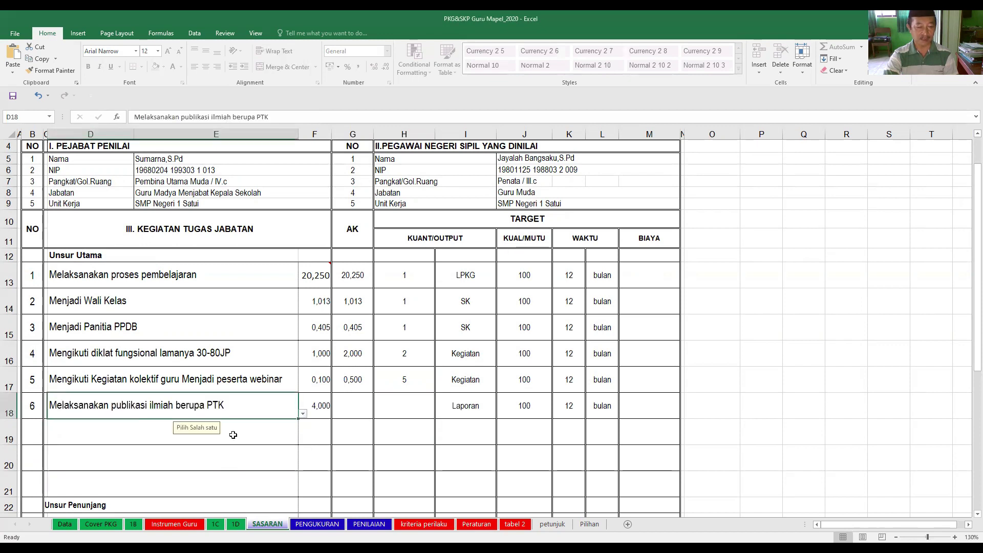
left_click(378, 415)
type("1")
left_click(395, 459)
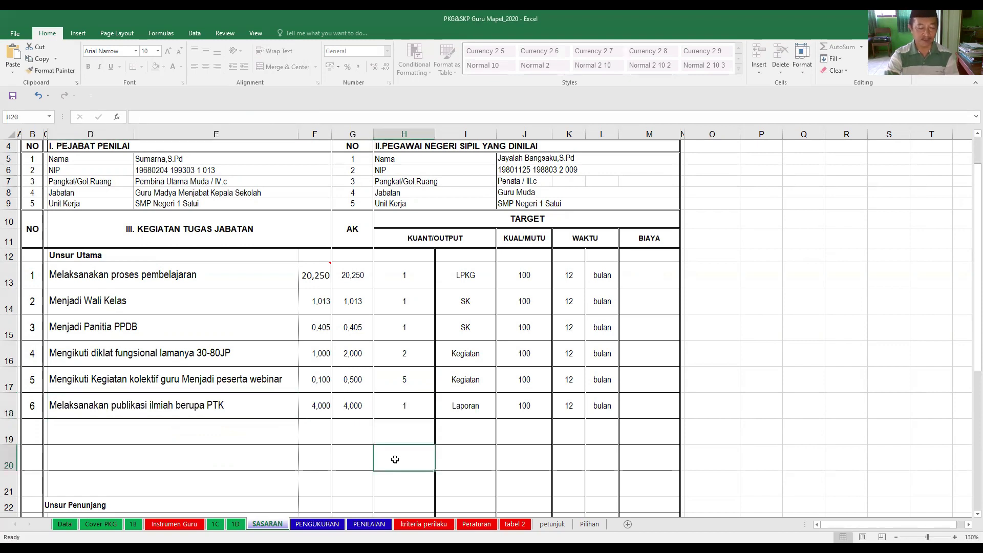
Choose Melaksanakan publikasi ilmiah berupa Tulisan Ilmiah Populer pada koran daerah as the row 19 activity and set its target quantity to 2.
left_click(288, 442)
scroll(286, 441, "down", 1)
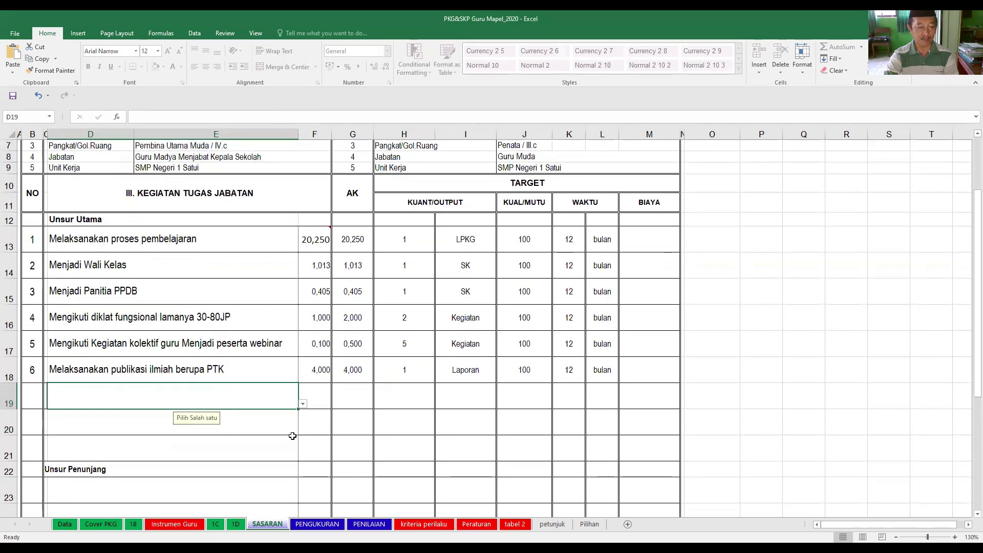
left_click(303, 404)
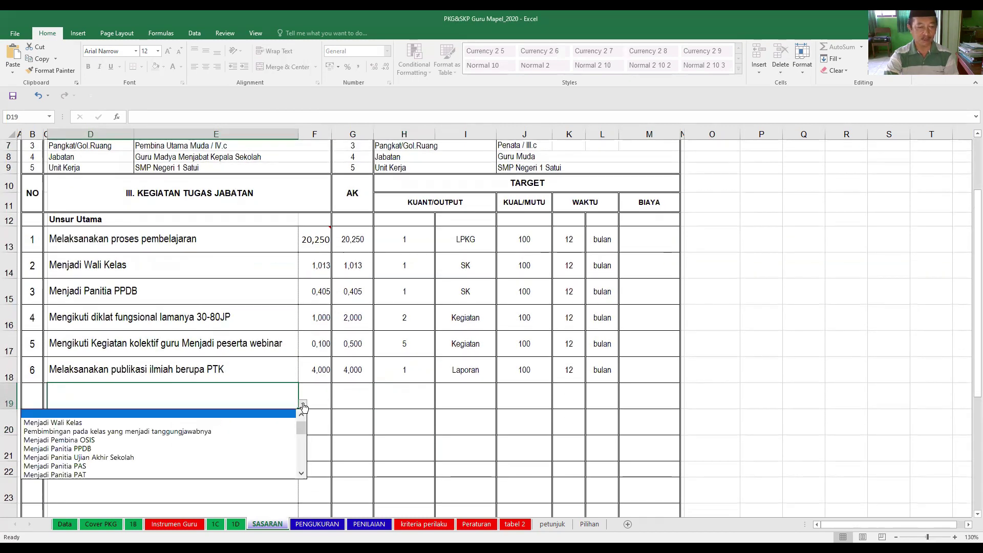
left_click_drag(301, 428, 301, 448)
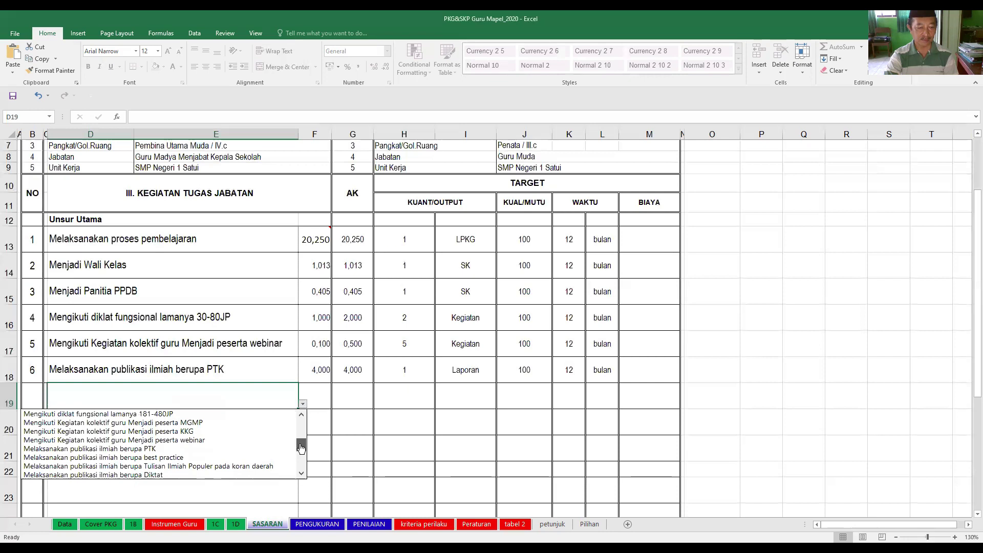
left_click(256, 466)
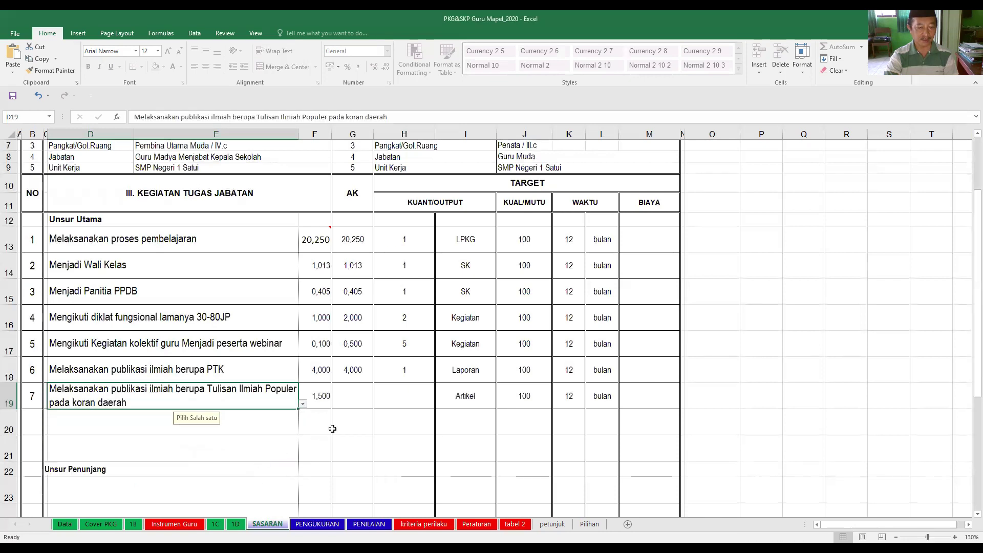
left_click(397, 398)
type("2")
left_click(391, 445)
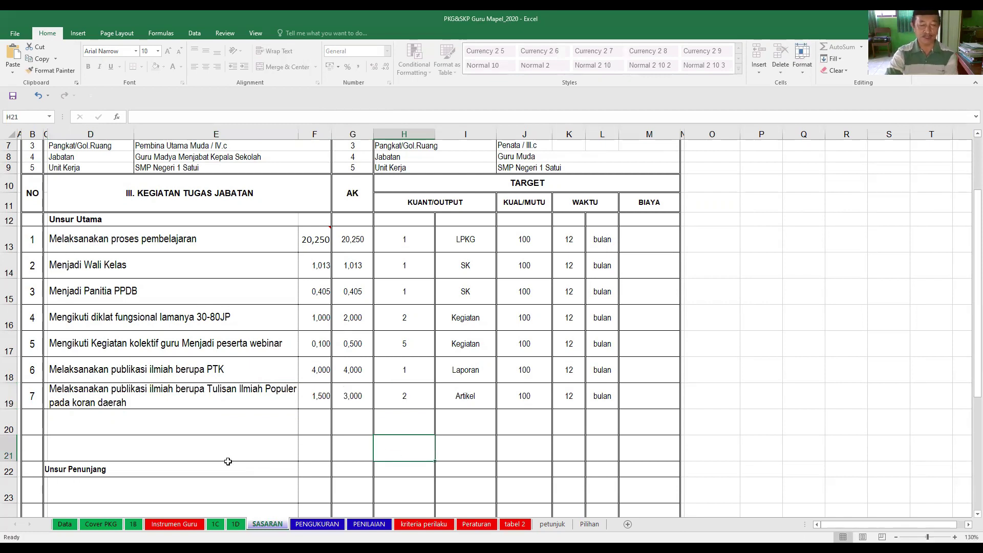
key("alt+Tab")
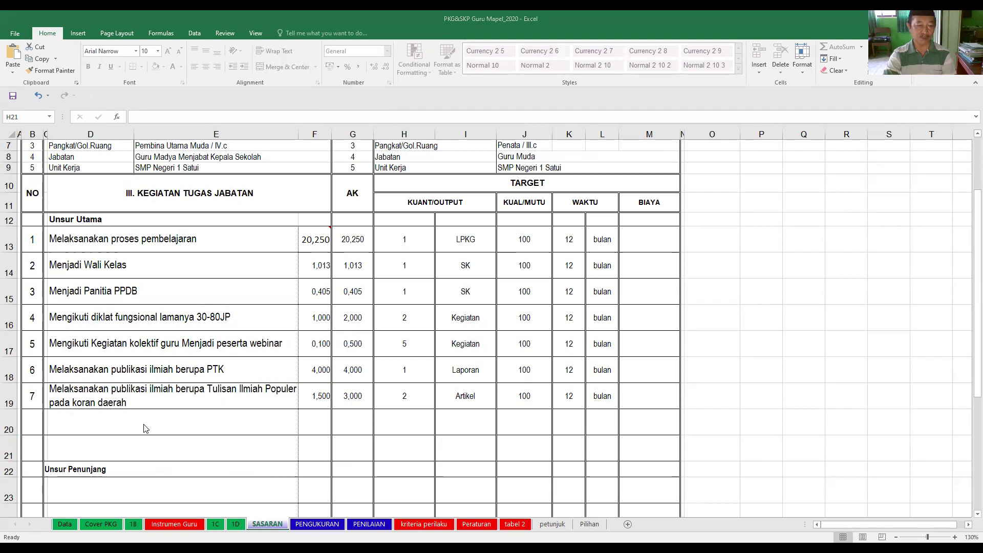
left_click(146, 447)
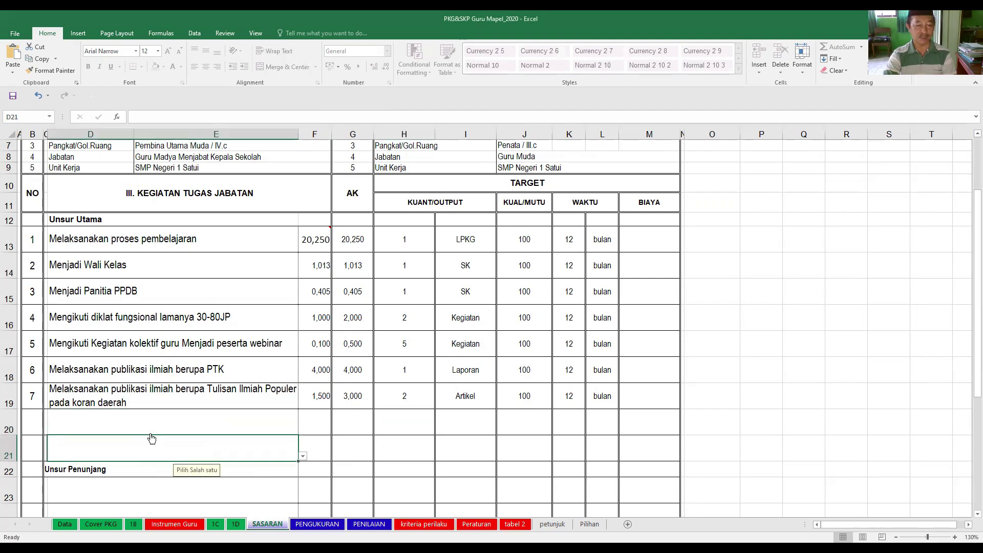
left_click(146, 423)
left_click(147, 443)
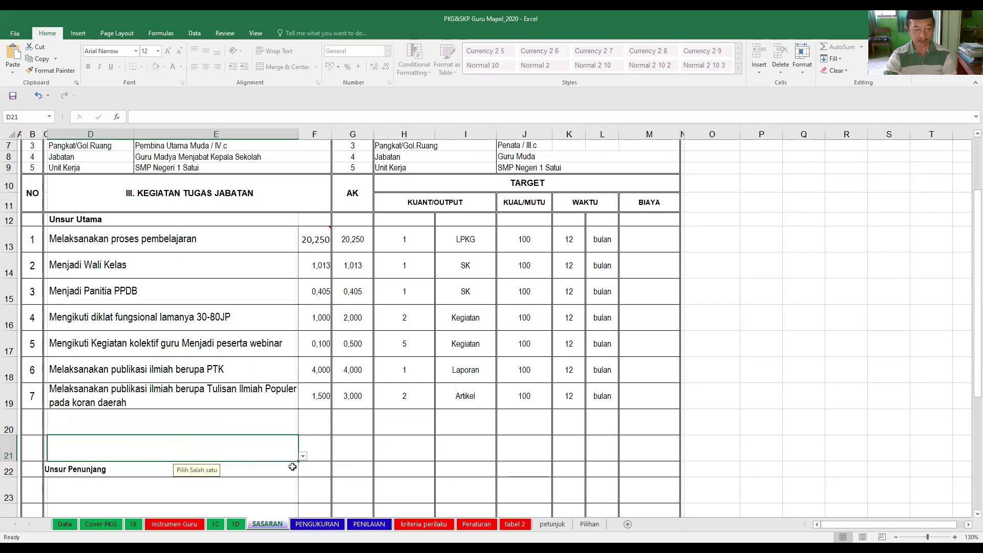
Under Unsur Penunjang, choose Menjadi anggota organisasi profesi sebagai anggota aktif PGRI in row 23 and set its target quantity to 1.
scroll(293, 466, "down", 1)
scroll(293, 466, "down", 1)
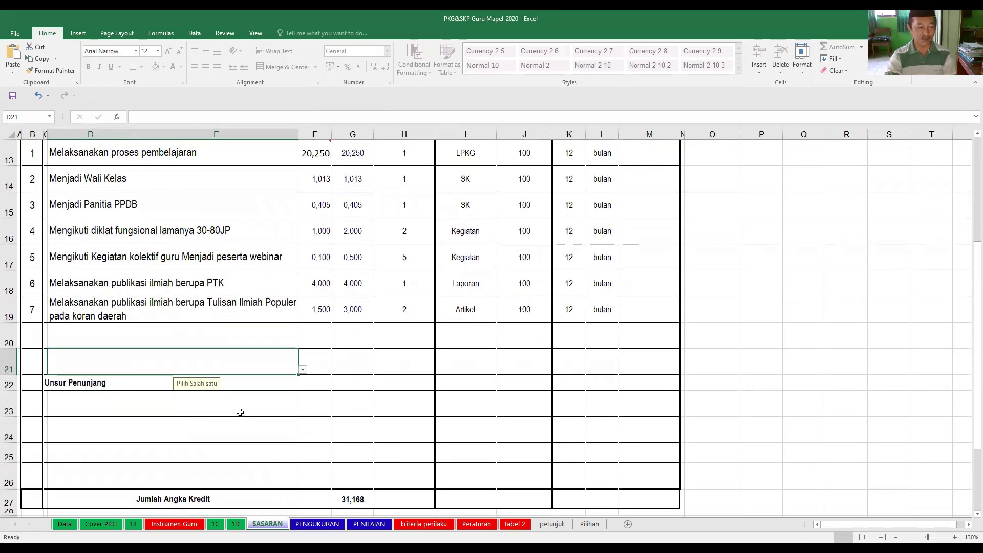
left_click(240, 412)
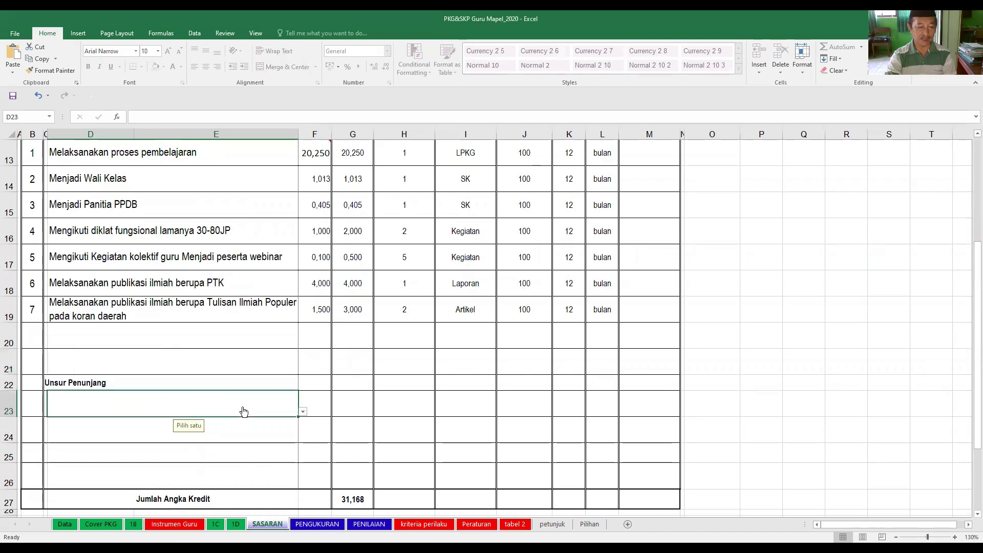
left_click(303, 413)
left_click_drag(304, 444, 303, 440)
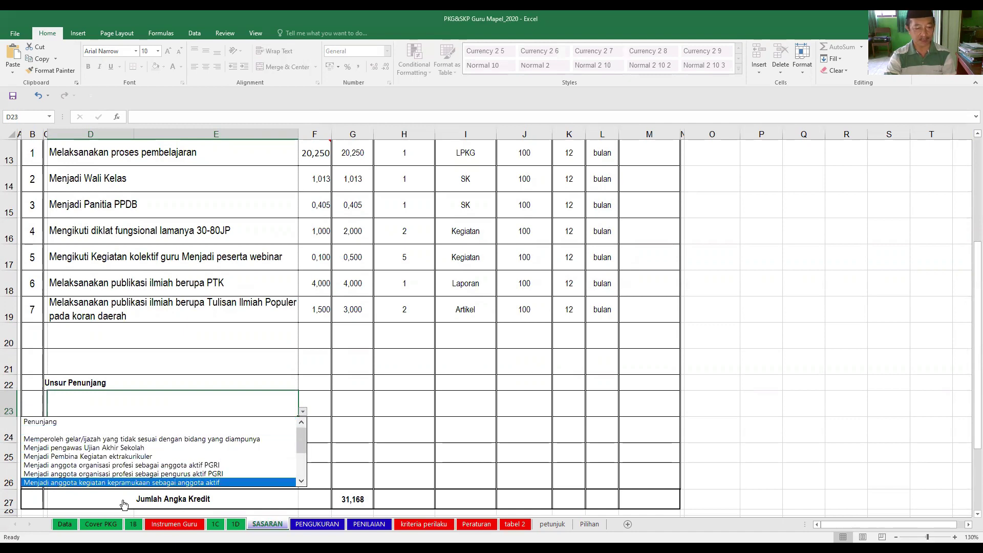
left_click(160, 465)
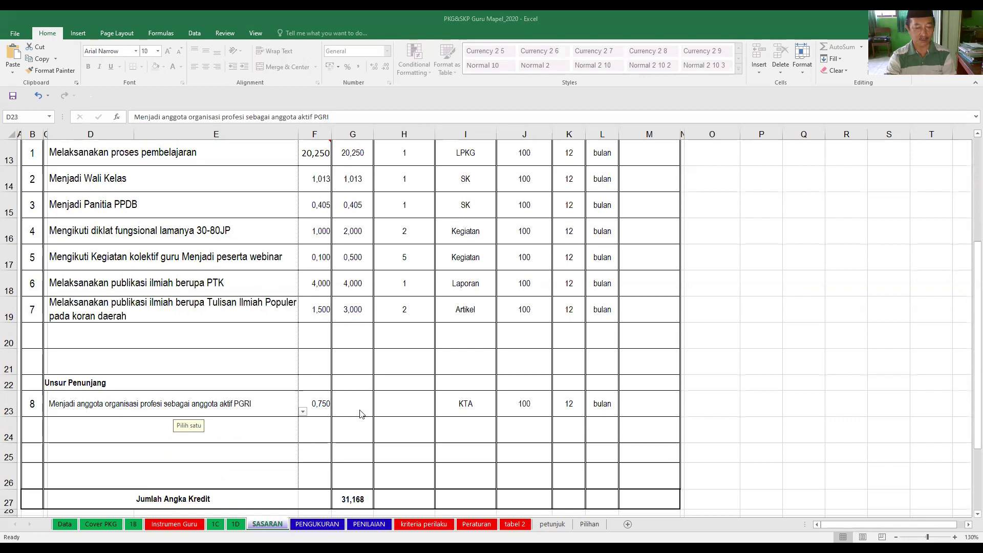
left_click(418, 410)
type("1")
key("Return")
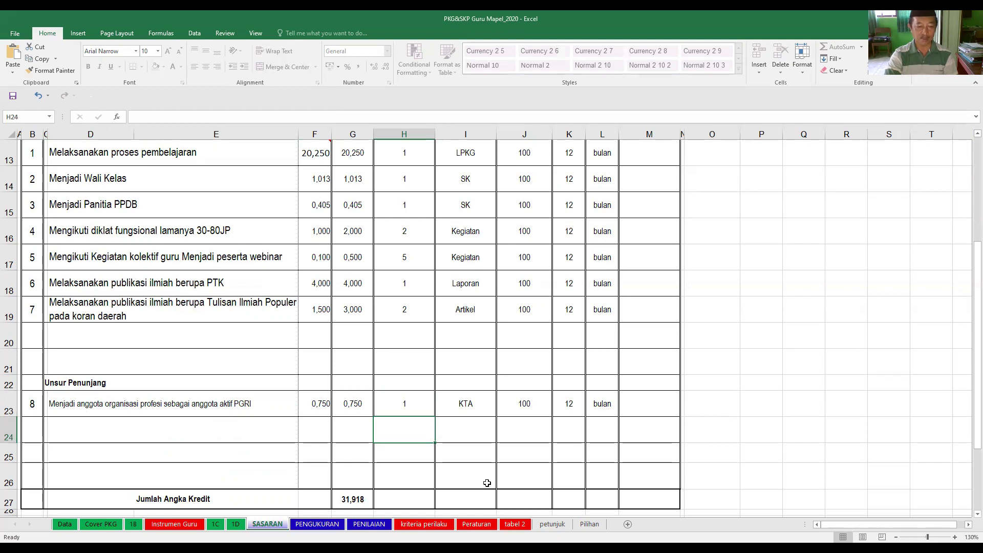
On the PENGUKURAN sheet, set the realised quality of Menjadi Wali Kelas and Menjadi Panitia PPDB to 83,9 each.
left_click(321, 524)
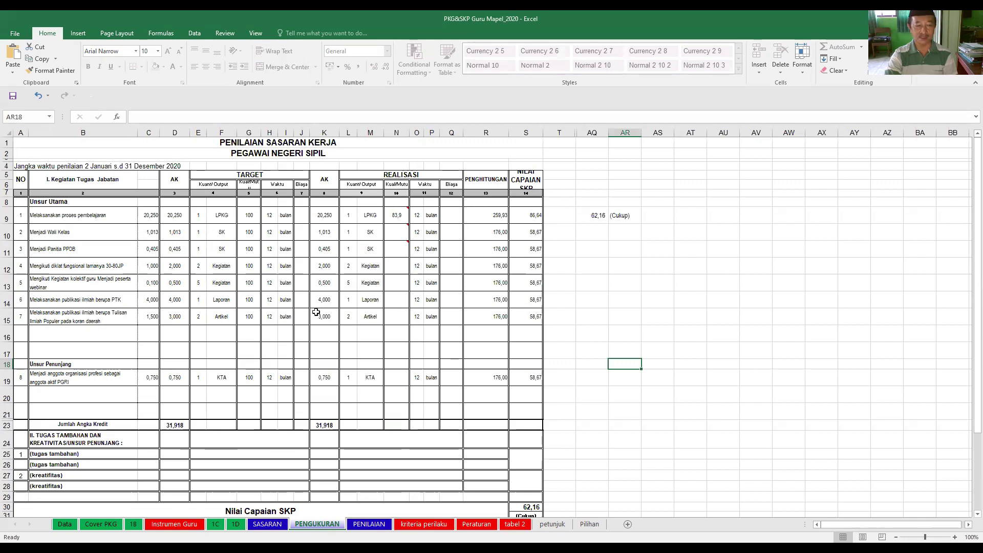
left_click(396, 233)
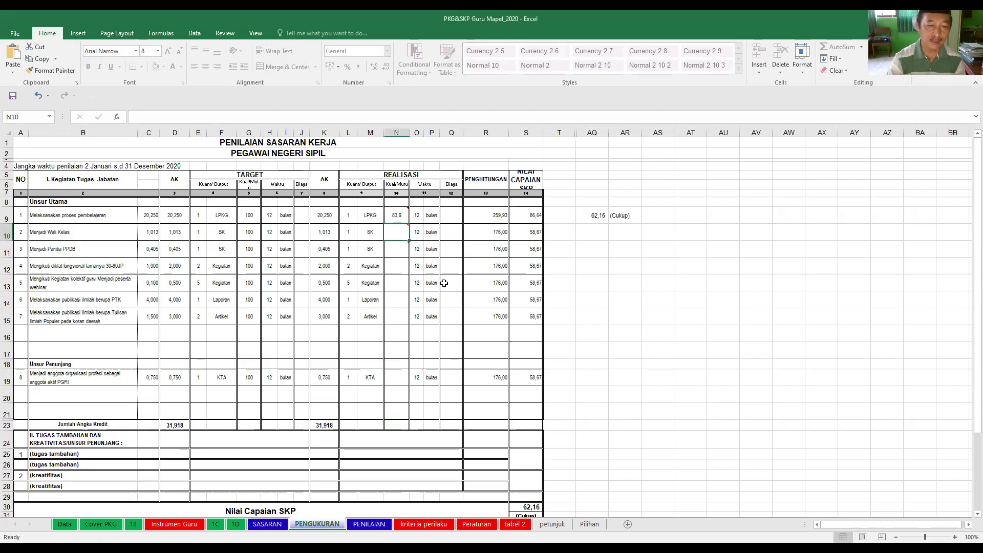
mouse_move(404, 218)
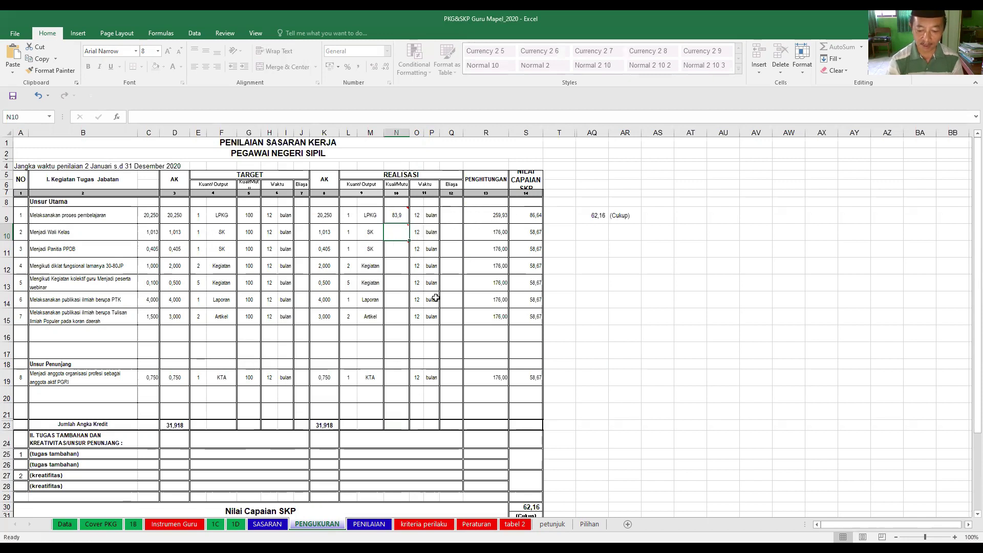
type("83,9")
key("Return")
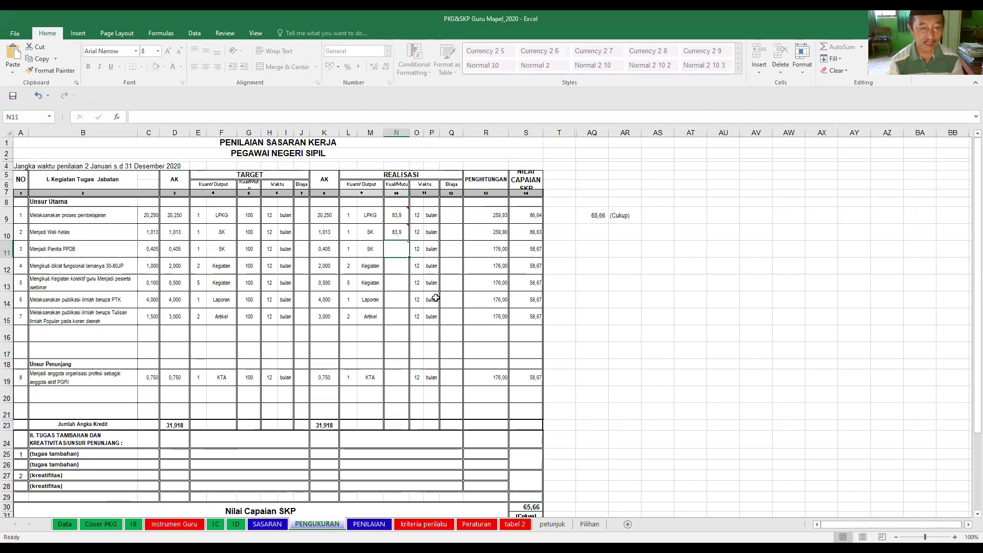
type("83,9")
key("Return")
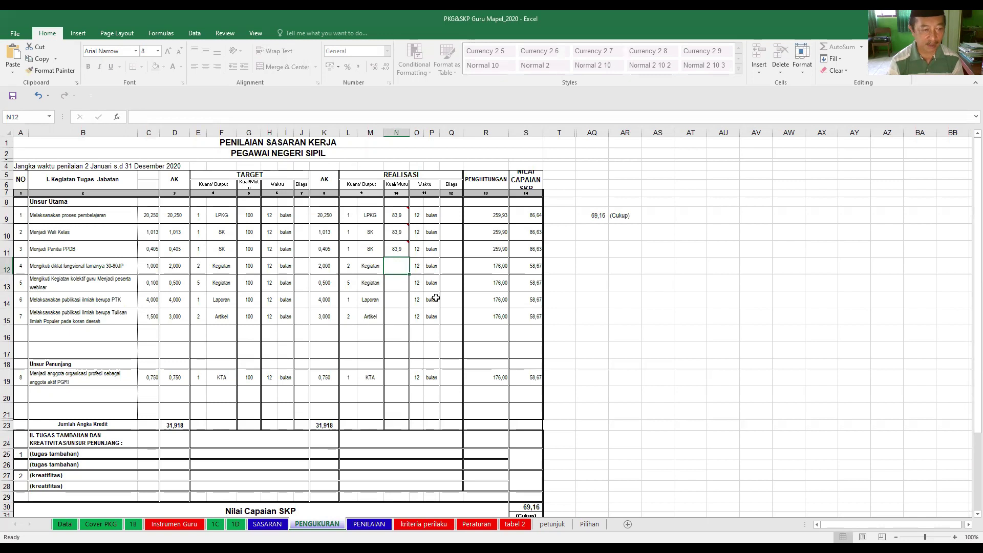
Enter realised quality values 90, 89, 78 and 80 for the diklat, webinar, PTK and Tulisan Ilmiah Populer activities in rows 12 to 15.
type("9")
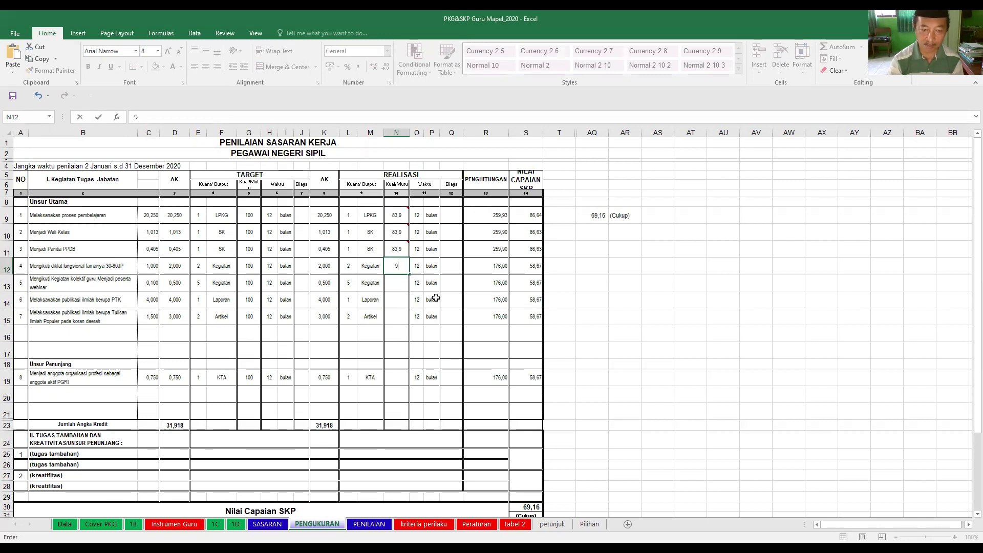
key("Return")
type("89")
key("Return")
type("78")
key("Return")
type("80")
key("Return")
Set the realised quality of the PGRI membership activity to 90 and check the Nilai Capaian SKP at the sheet's end.
left_click(389, 377)
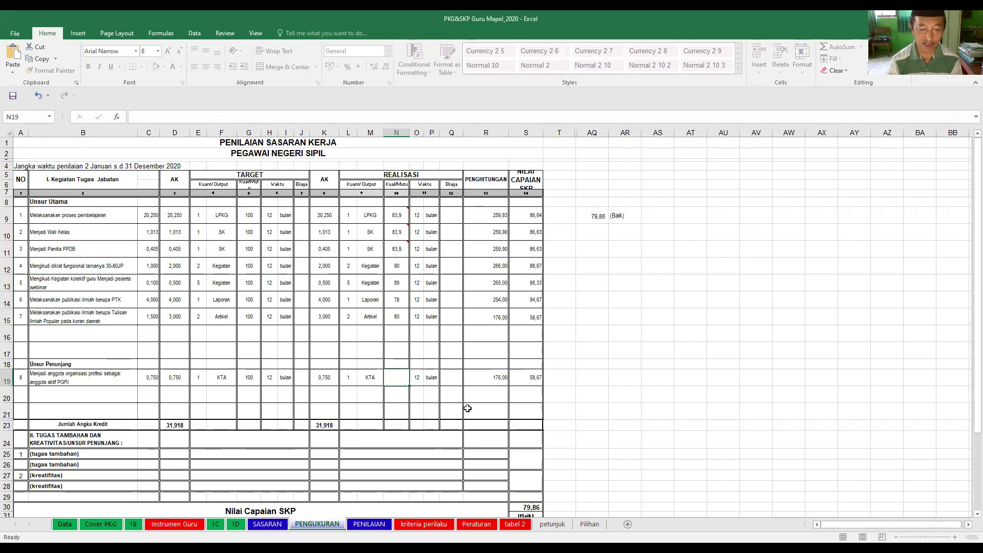
type("90")
left_click(598, 415)
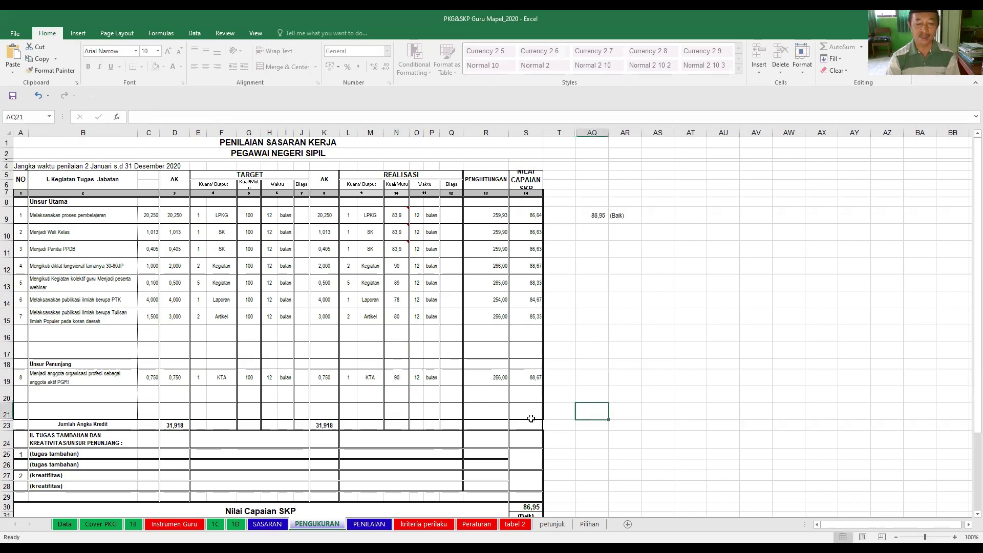
scroll(548, 401, "down", 3)
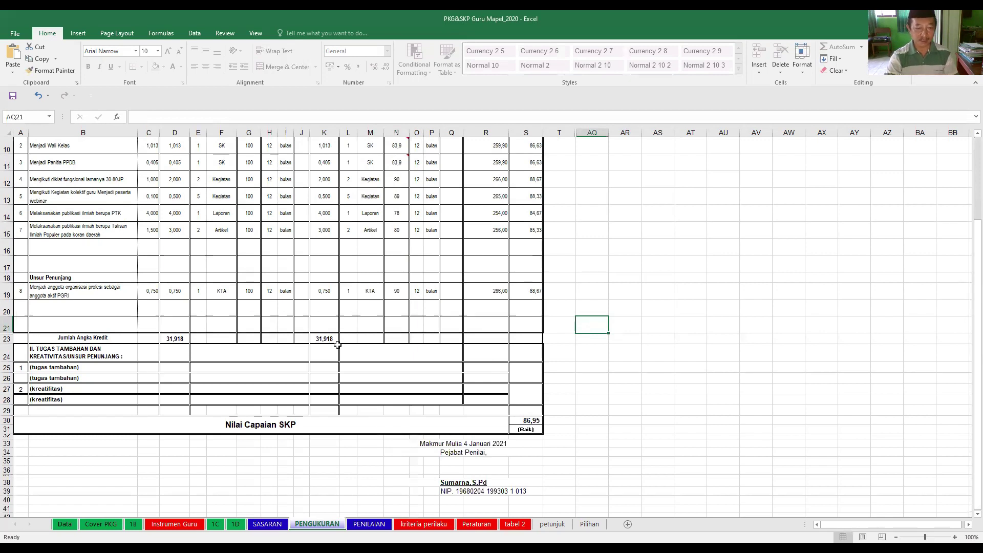
Inspect the Jumlah Angka Kredit target total and the rating formula below the Nilai Capaian SKP value on the PENGUKURAN sheet.
left_click(170, 340)
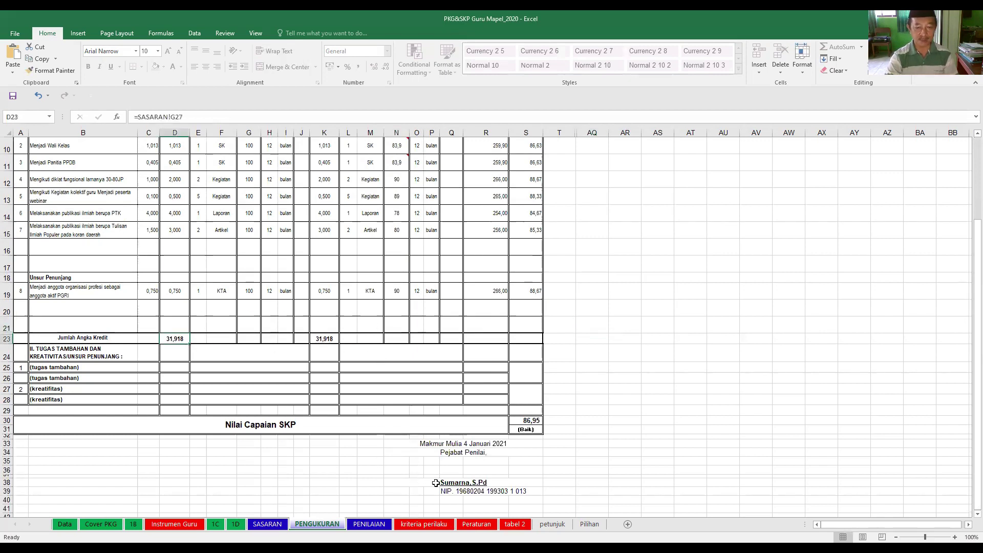
left_click(529, 432)
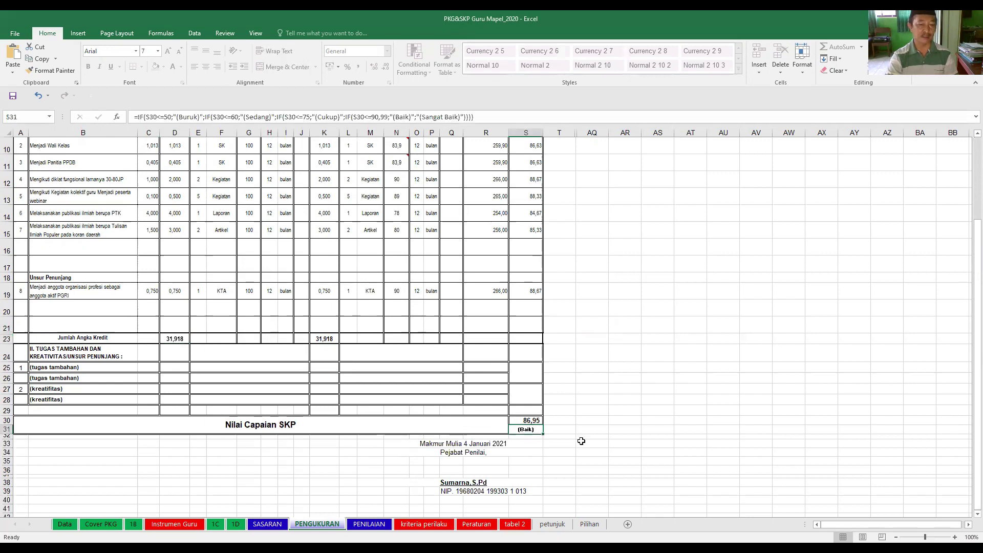
scroll(581, 439, "up", 1)
scroll(581, 439, "down", 2)
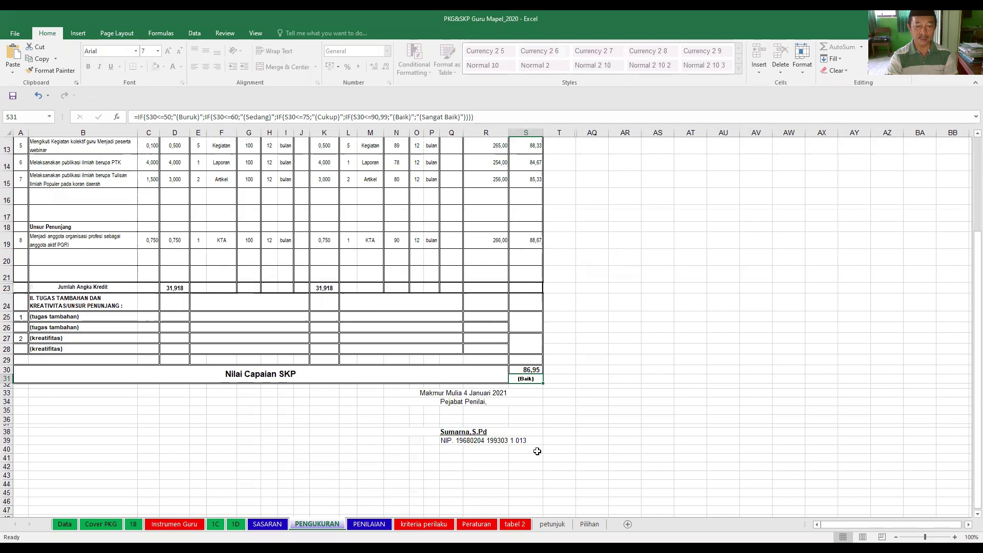
Try to clear the place-and-date line above the Pejabat Penilai signature on the PENGUKURAN sheet.
left_click(424, 395)
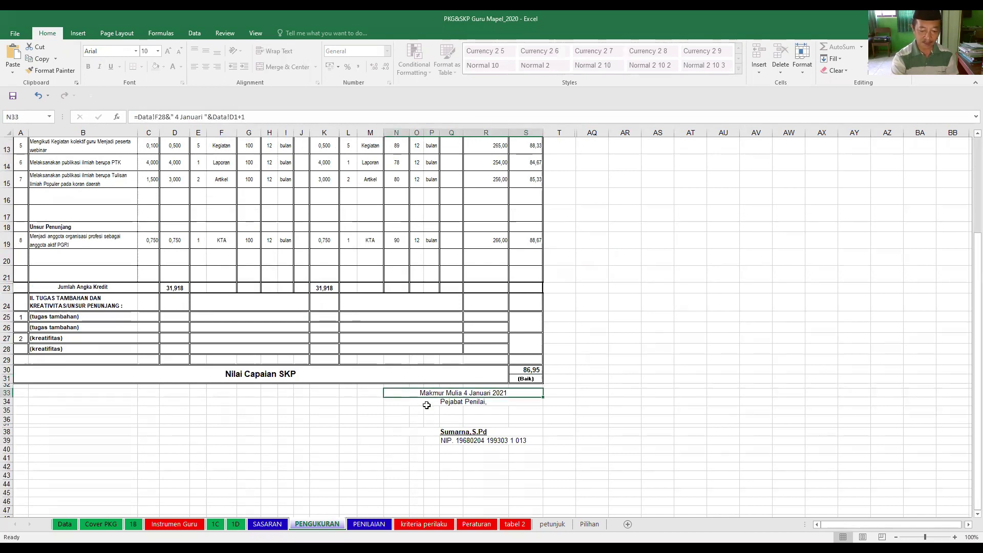
key("Delete")
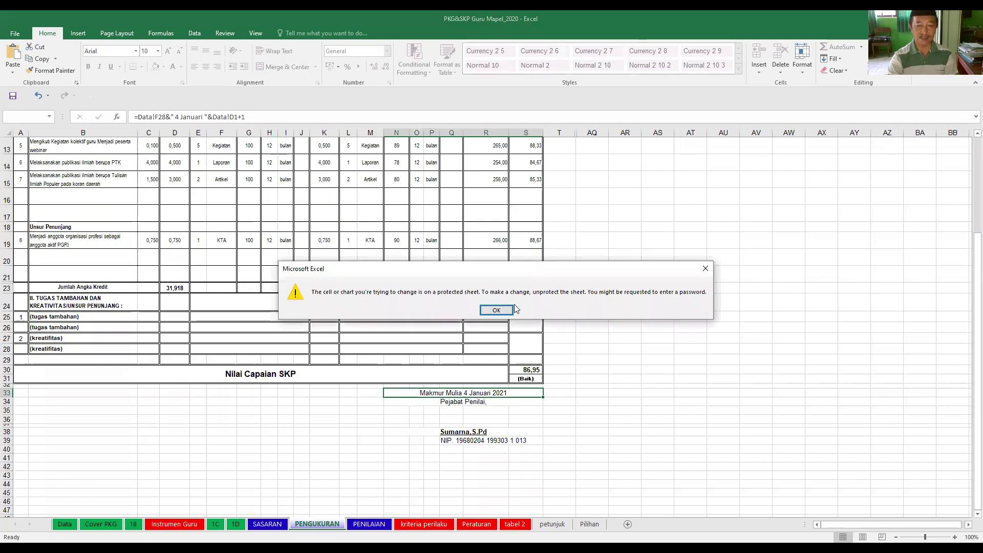
key("Return")
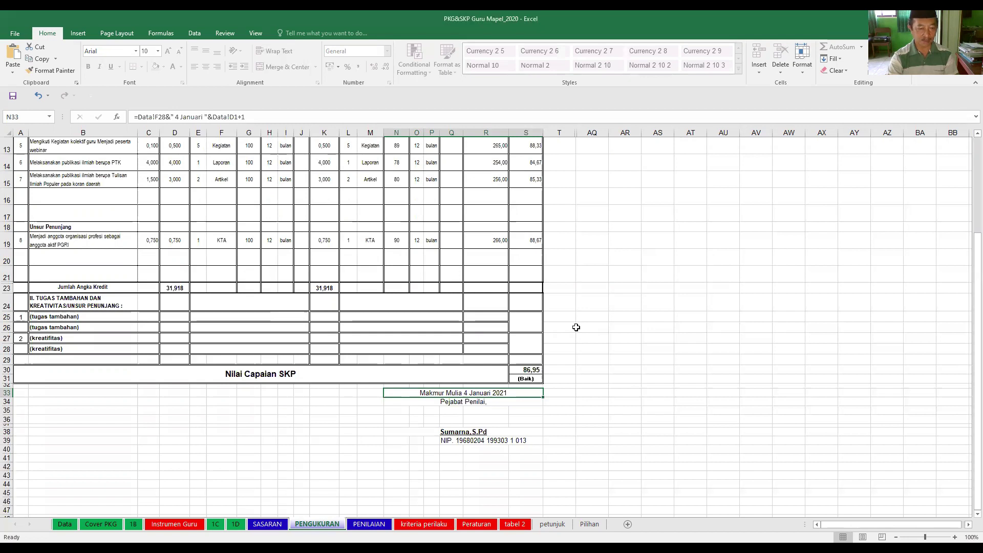
key("alt+Tab")
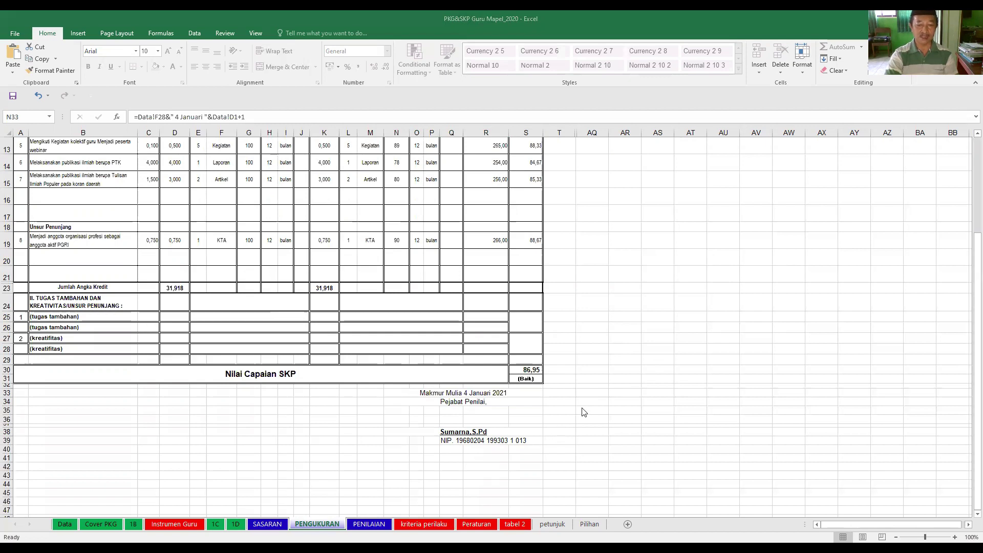
scroll(584, 412, "up", 4)
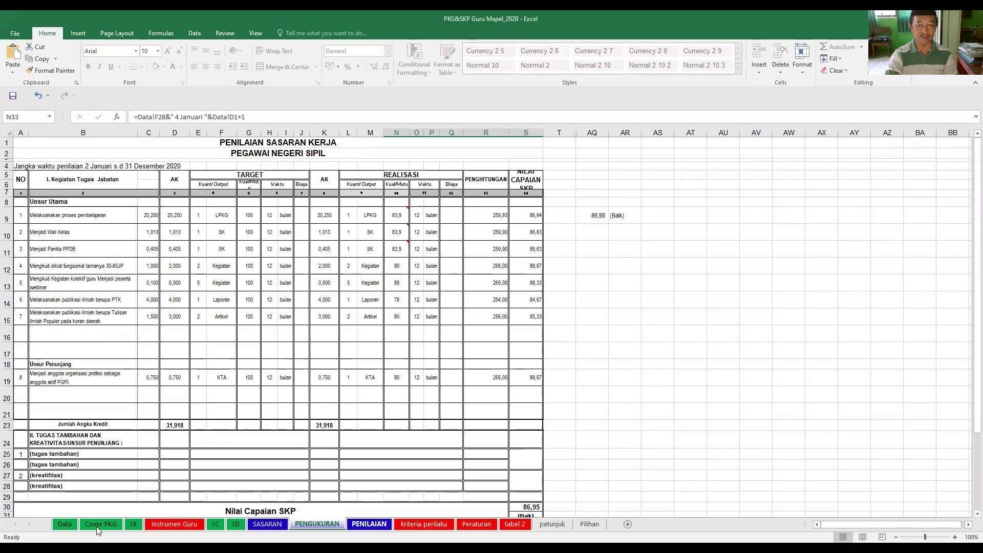
On the PENILAIAN sheet, set the Orientasi Pelayanan score under Perilaku Kerja to 76.
key("ctrl+Page_Down")
scroll(351, 417, "up", 9)
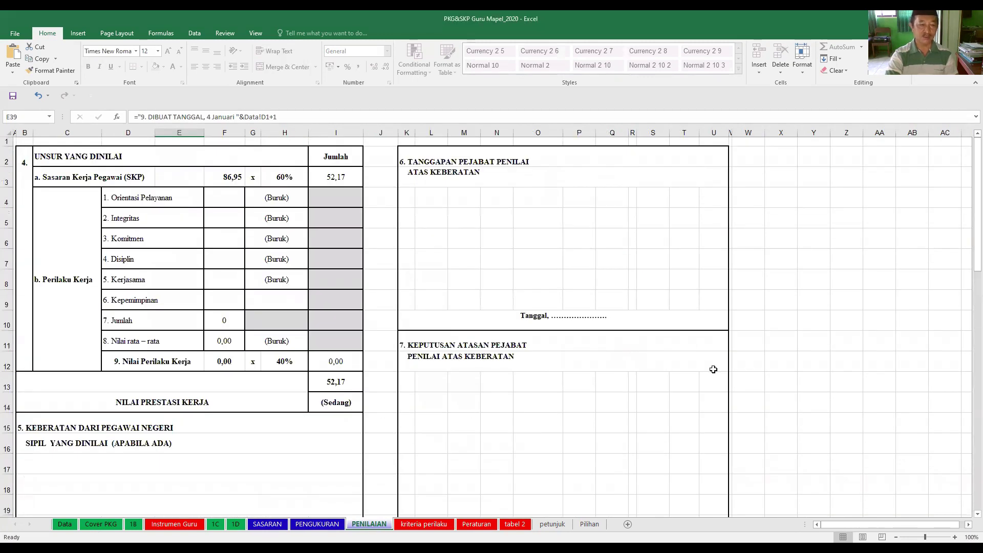
left_click(229, 202)
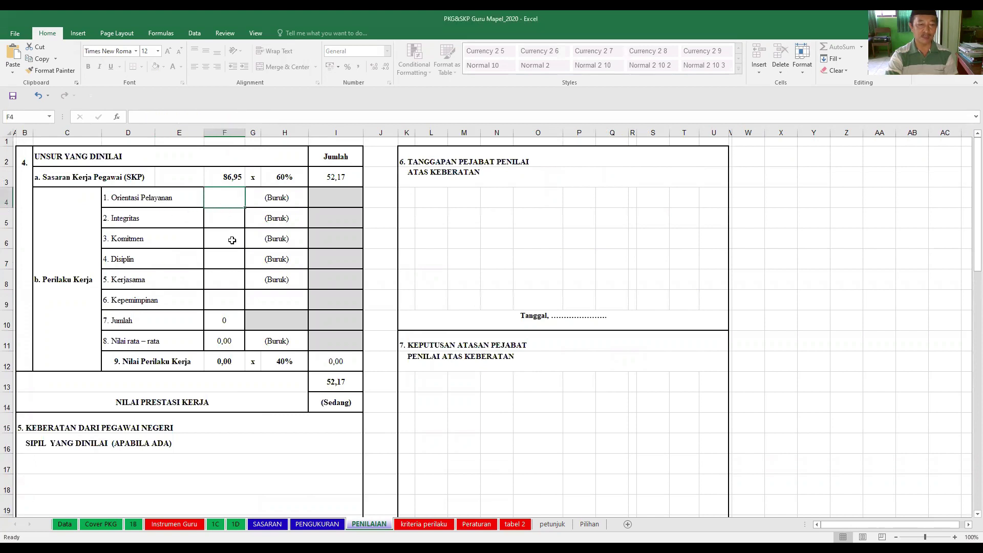
type("7")
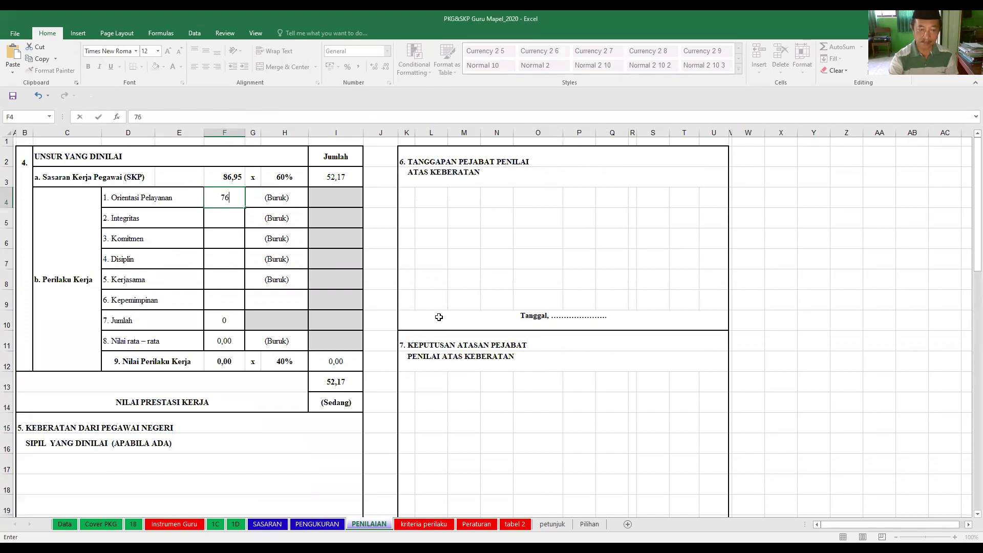
type("6")
key("Return")
Try a score of 70 for Orientasi Pelayanan to see how its rating responds.
left_click(234, 201)
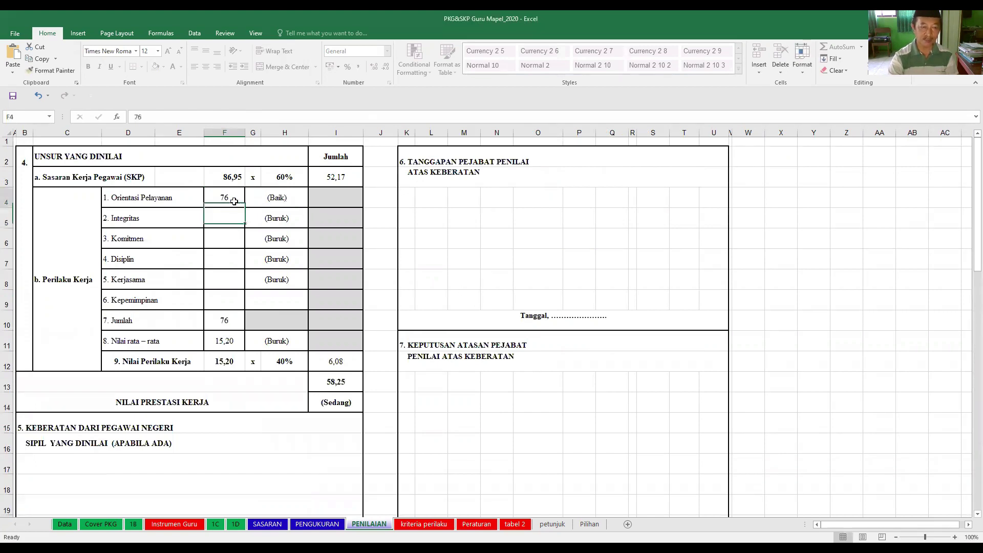
type("70")
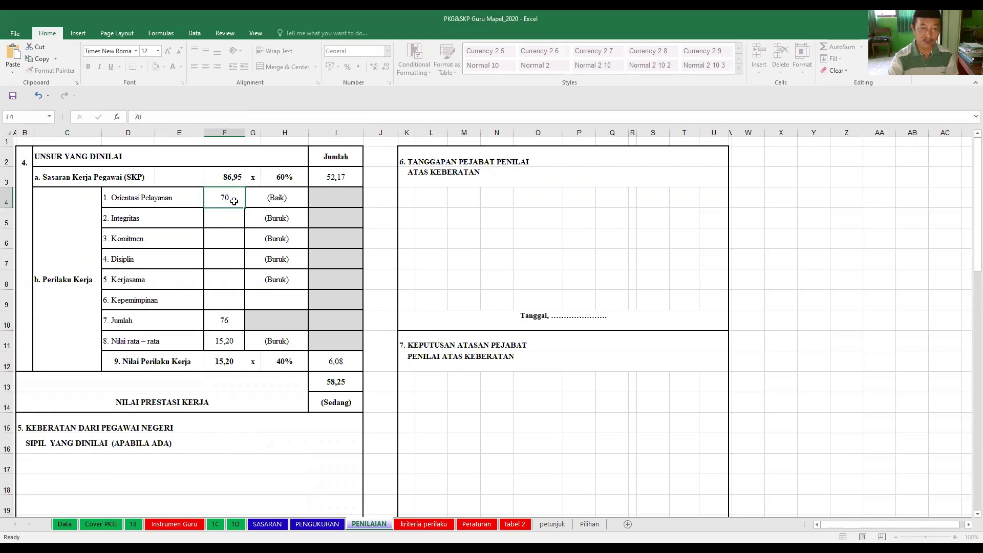
key("Return")
Set both the Orientasi Pelayanan and the Integritas scores to 76.
left_click(232, 195)
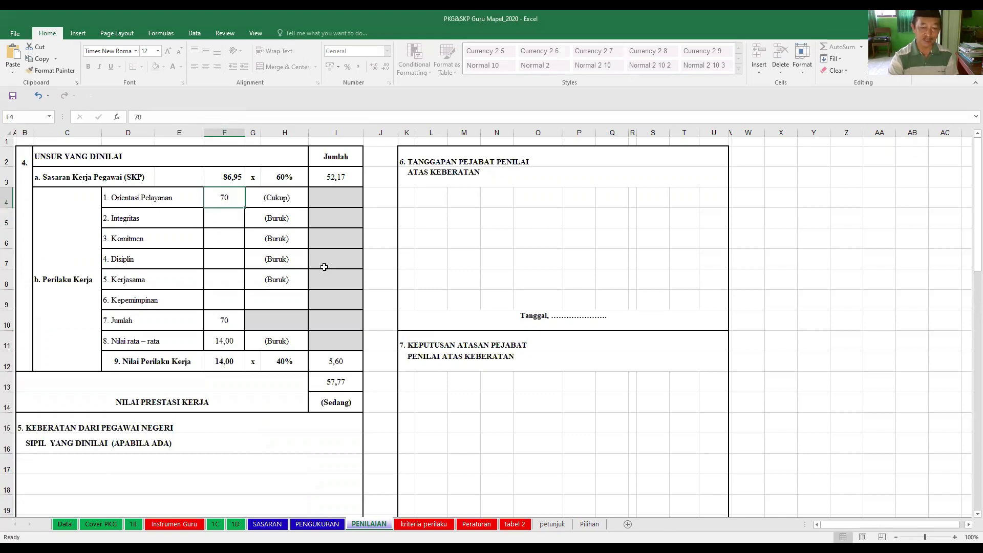
type("7")
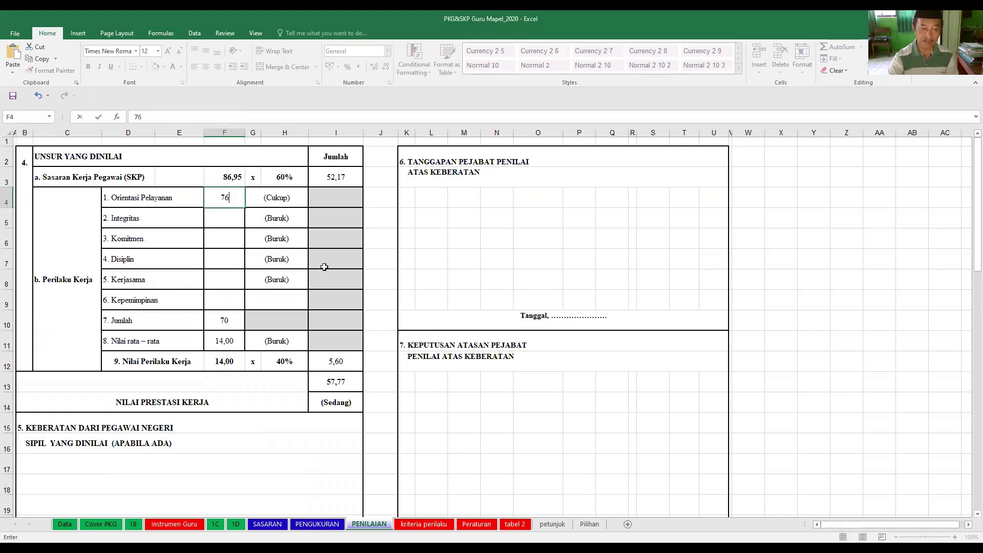
key("Return")
type("7")
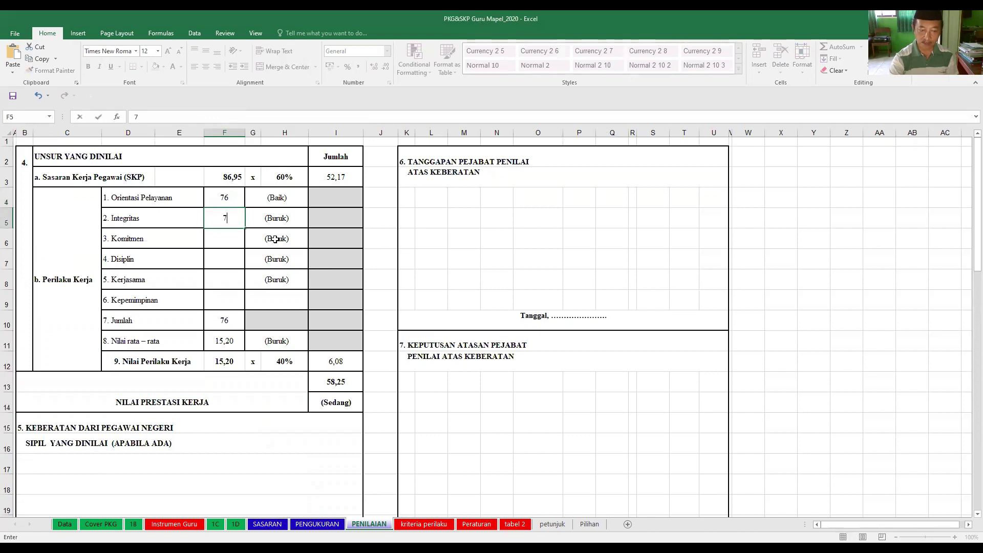
key("Return")
left_click(235, 223)
type("76")
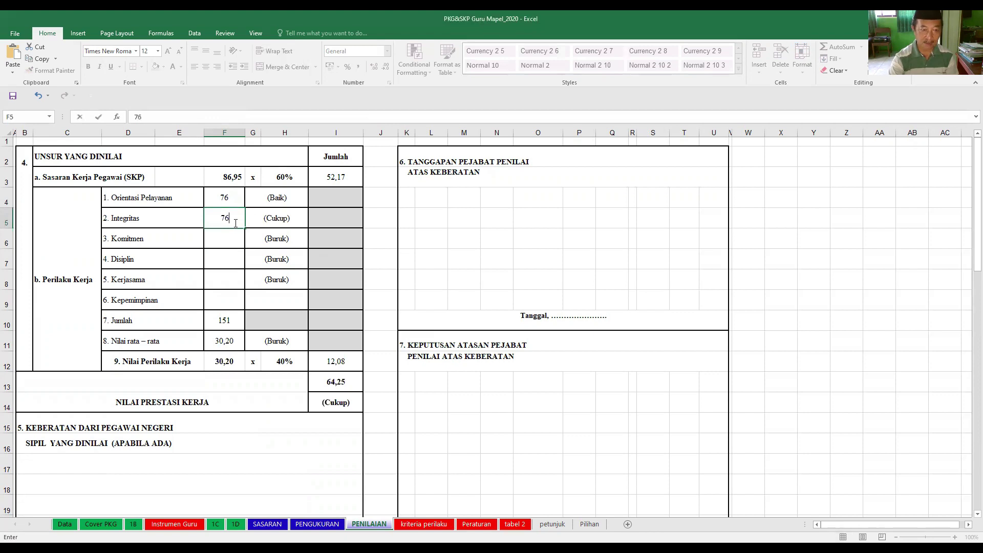
key("Return")
Enter the remaining Perilaku Kerja scores: Komitmen 80, Disiplin 80 and Kerjasama 82.
type("80")
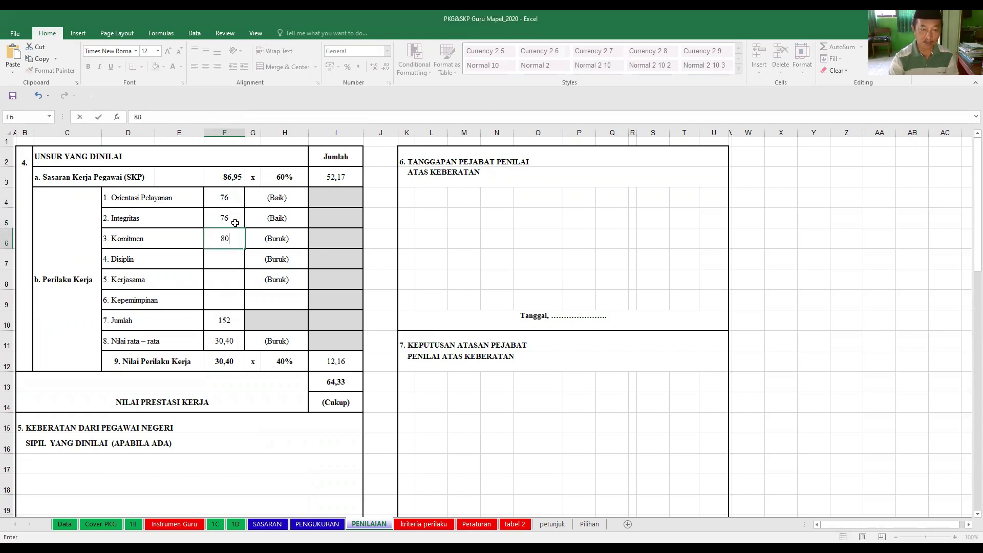
key("Return")
type("80")
key("Return")
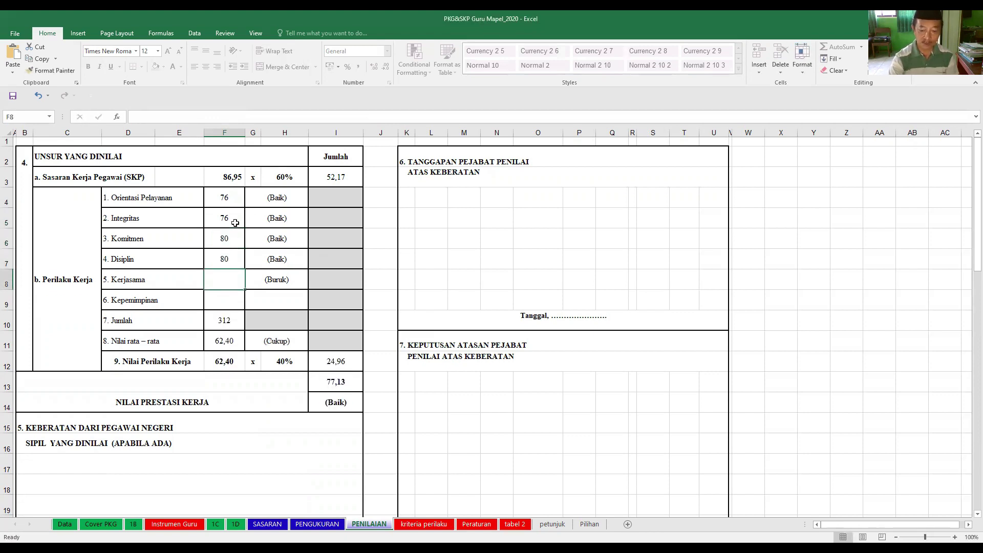
type("82")
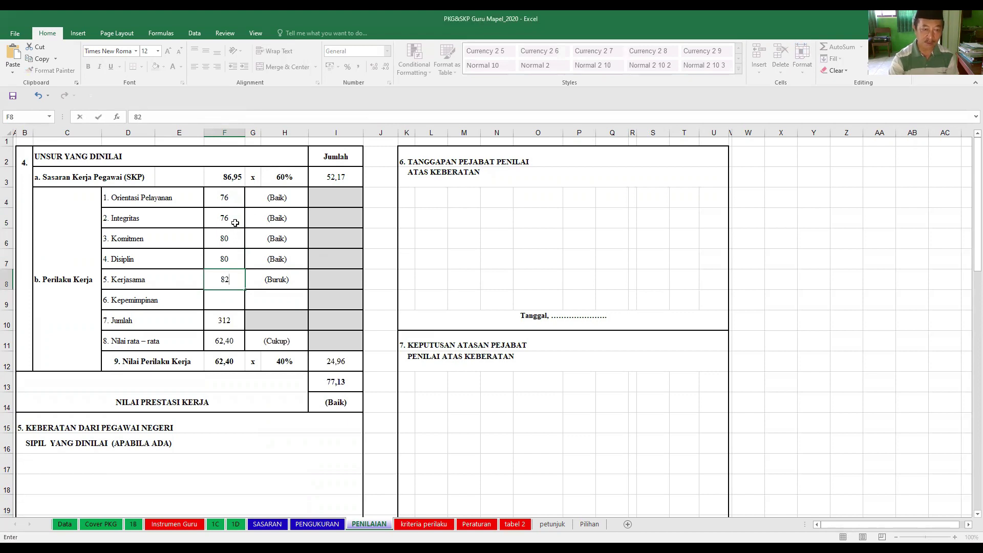
key("Return")
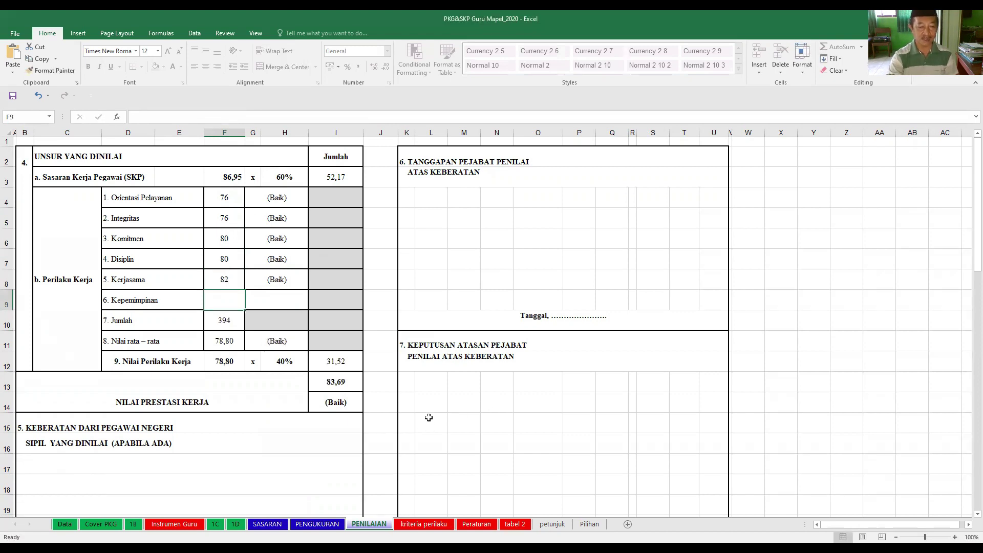
Review the assessment period, the made and received dates, and the identity blocks of the Penilaian Prestasi Kerja form.
scroll(428, 418, "down", 8)
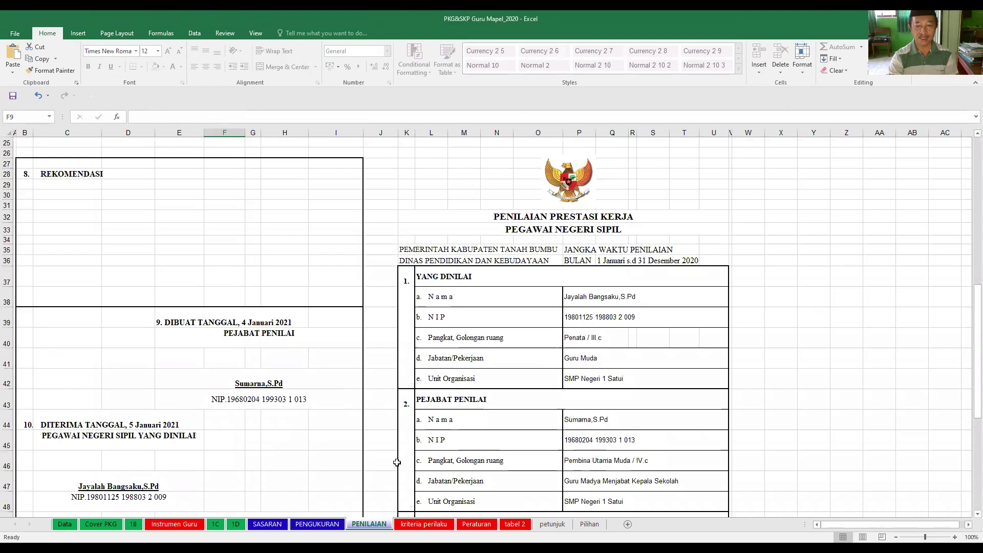
left_click(604, 261)
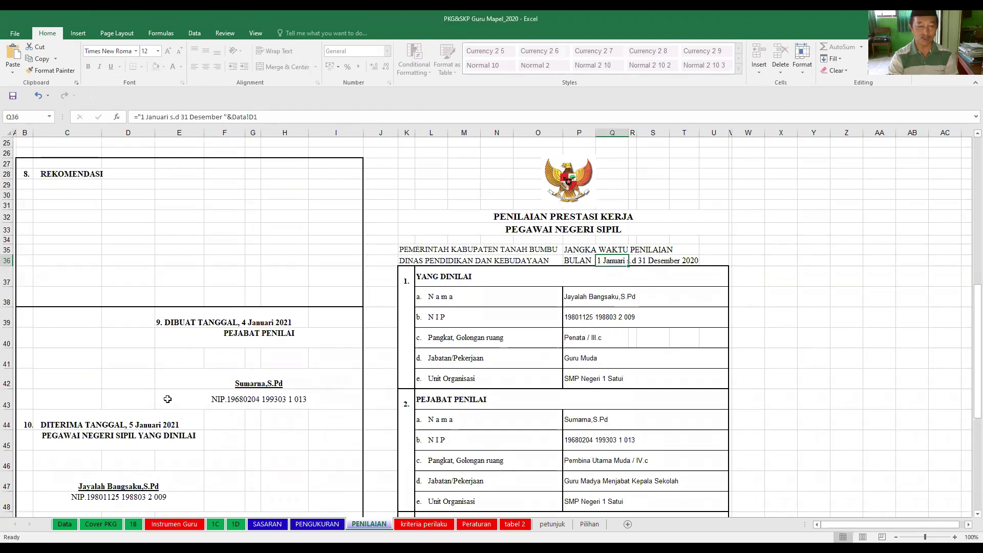
left_click(176, 322)
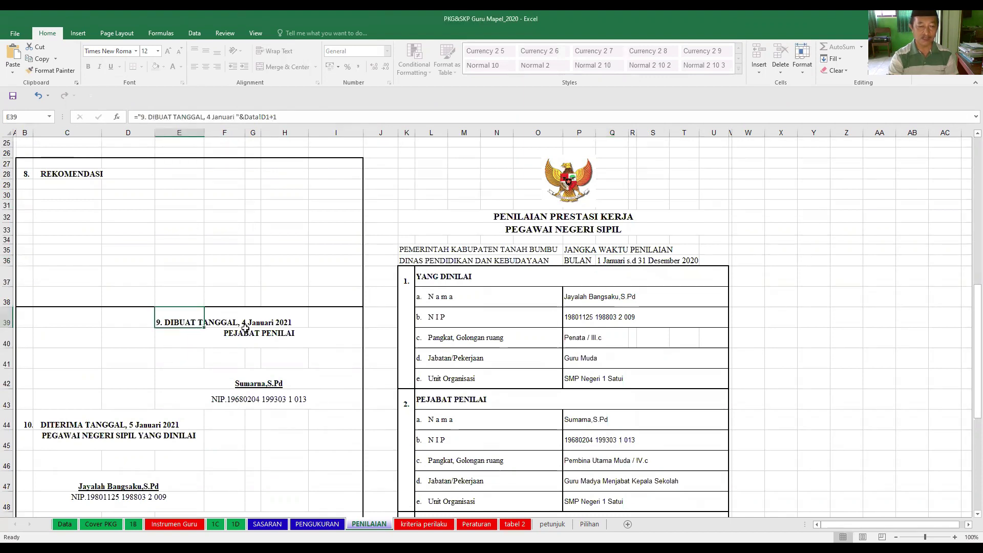
left_click(57, 424)
scroll(152, 470, "down", 2)
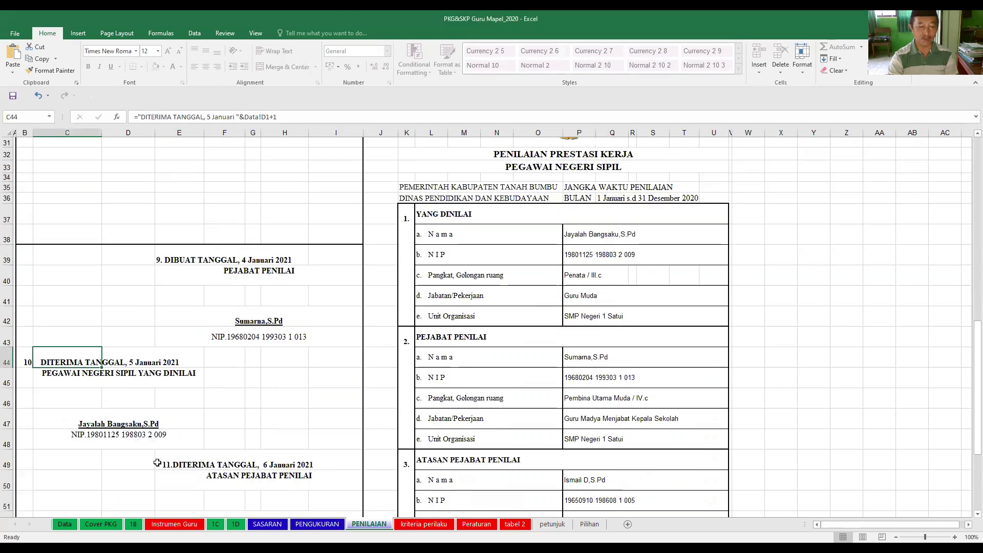
scroll(158, 461, "down", 2)
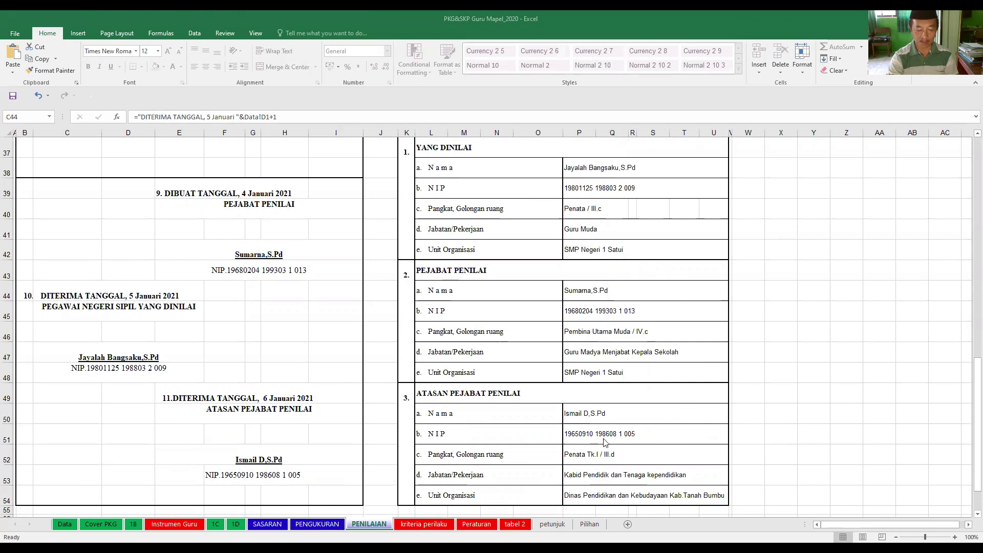
left_click(785, 374)
scroll(783, 377, "up", 4)
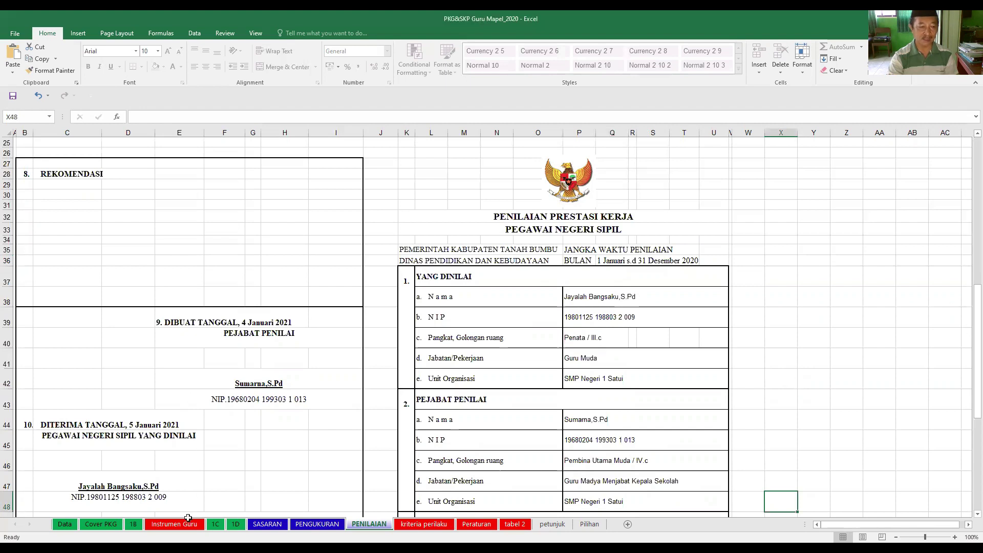
On the Data sheet, check the name and NIP entries of the assessed teacher.
left_click(67, 526)
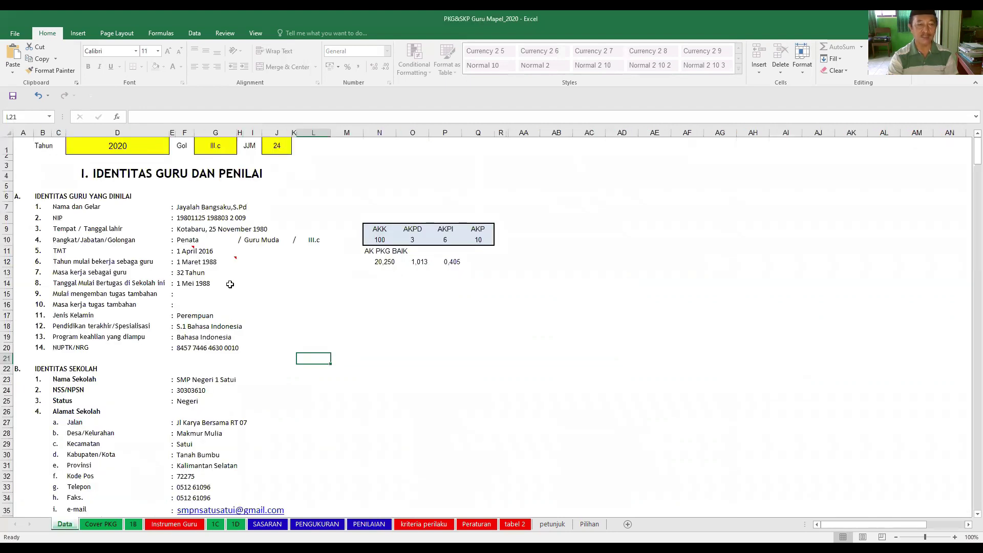
left_click(187, 208)
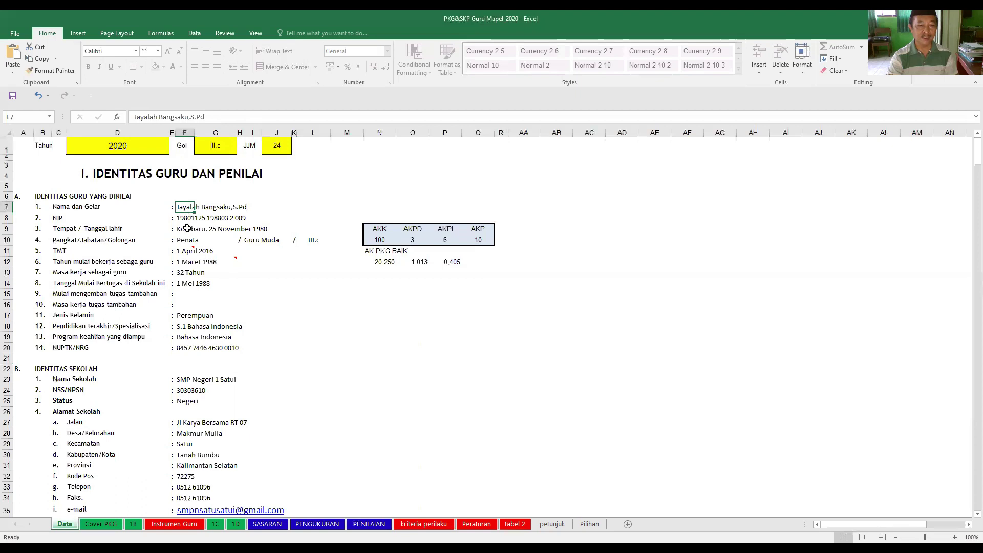
left_click(183, 220)
Try to clear the teacher's Pangkat value in the Pangkat/Jabatan/Golongan row of the Data sheet.
left_click(183, 240)
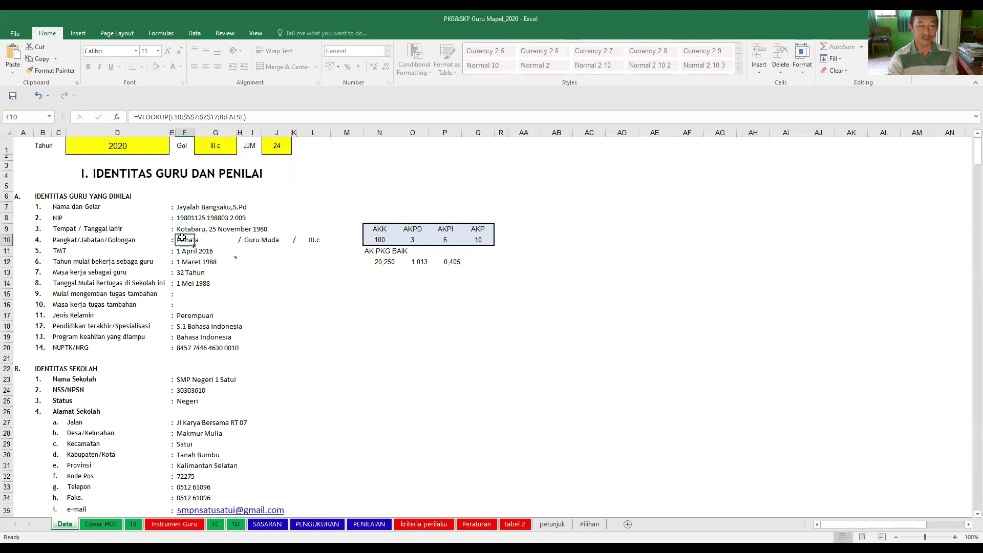
mouse_move(184, 258)
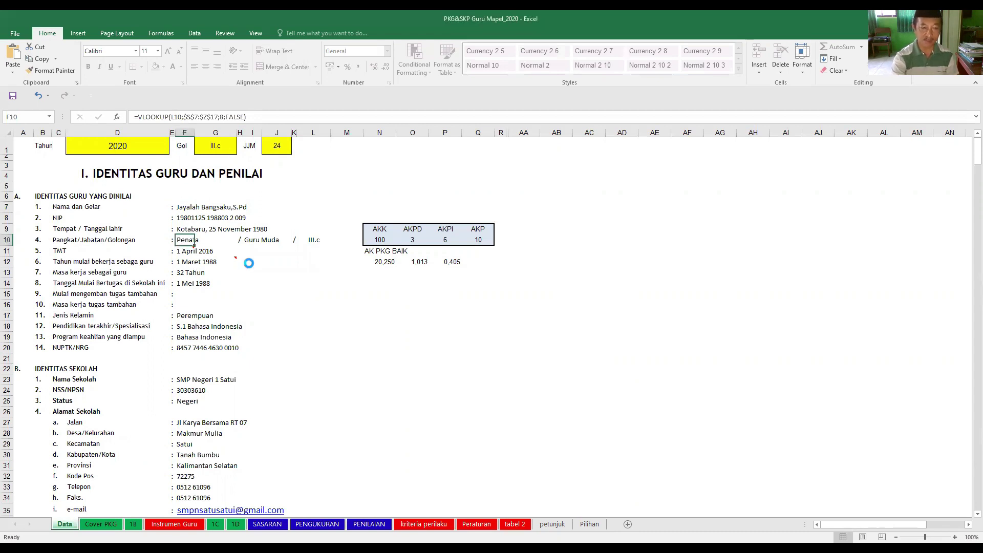
key("Delete")
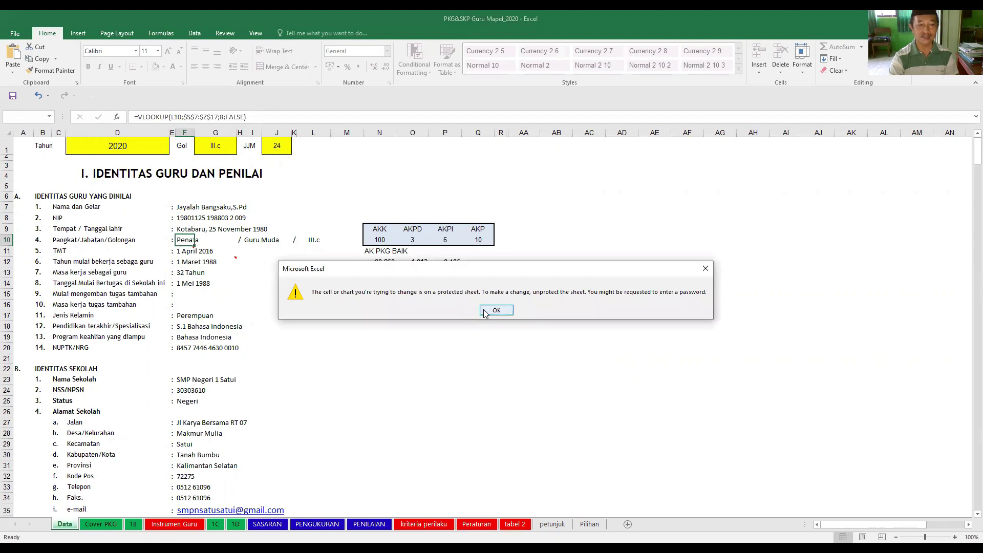
left_click(496, 310)
On the Data sheet, check the Jabatan and Golongan cells in row 10 and the Gol cell they depend on.
left_click(260, 242)
left_click(307, 245)
left_click(212, 148)
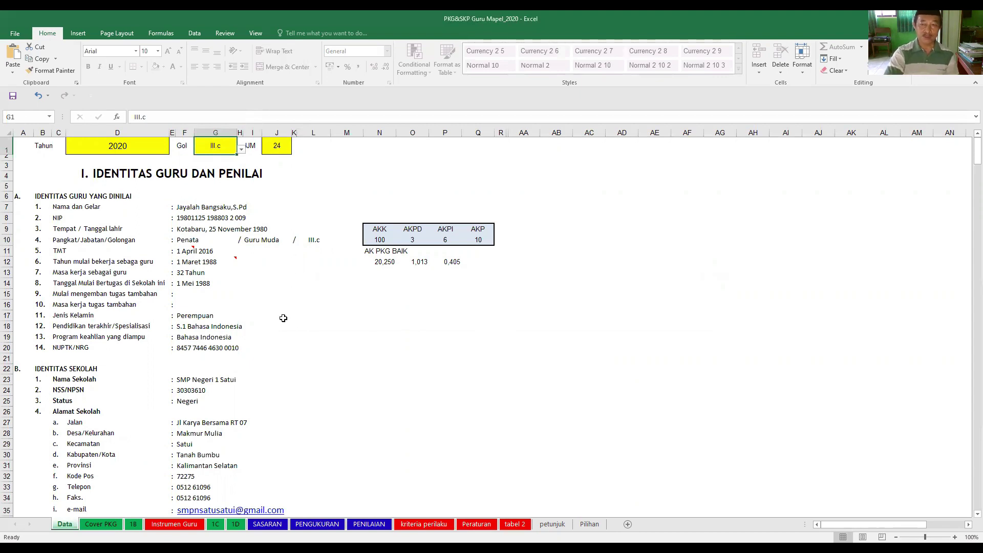
Try to change the Rentang Pemantauan period under Data Penilaian on the Data sheet.
scroll(204, 346, "down", 3)
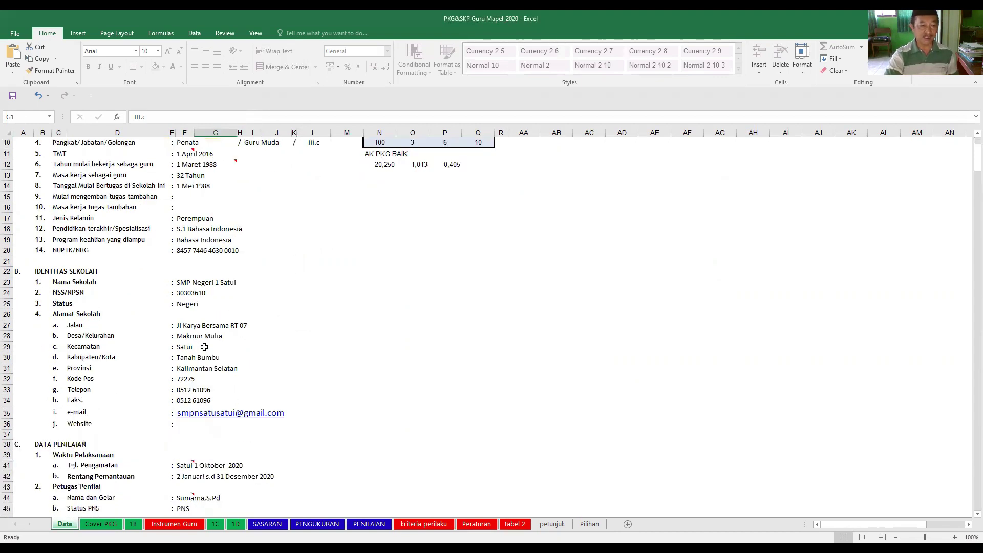
scroll(204, 346, "down", 4)
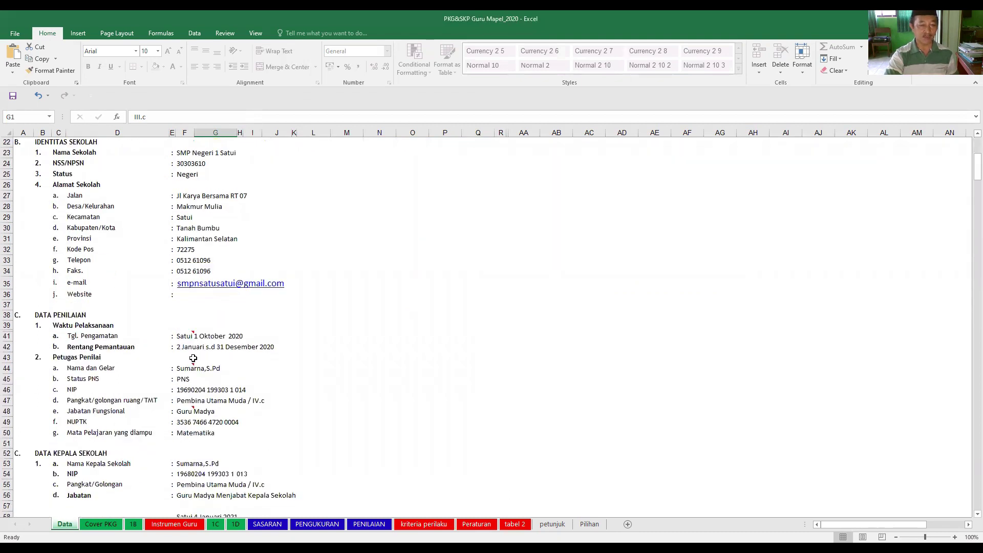
left_click(186, 348)
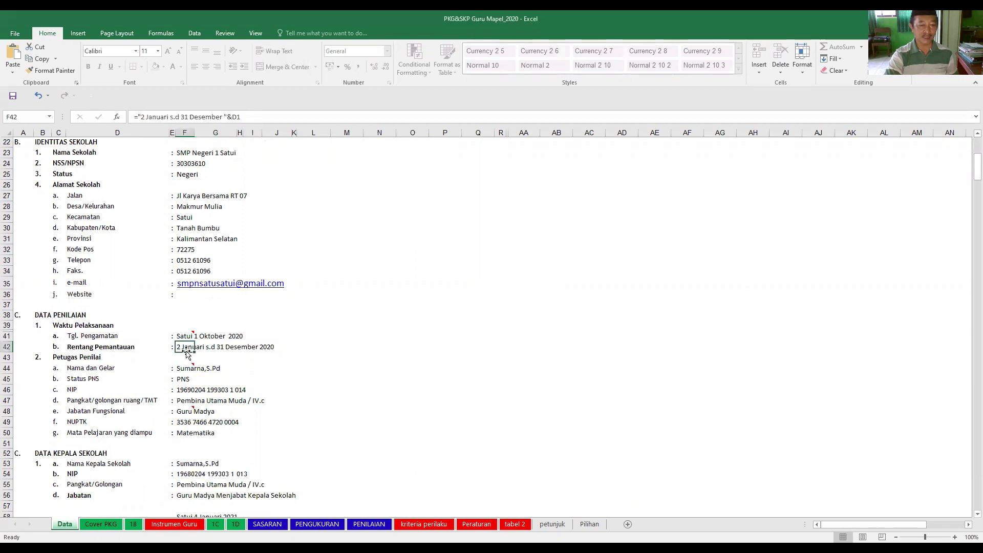
double_click(236, 367)
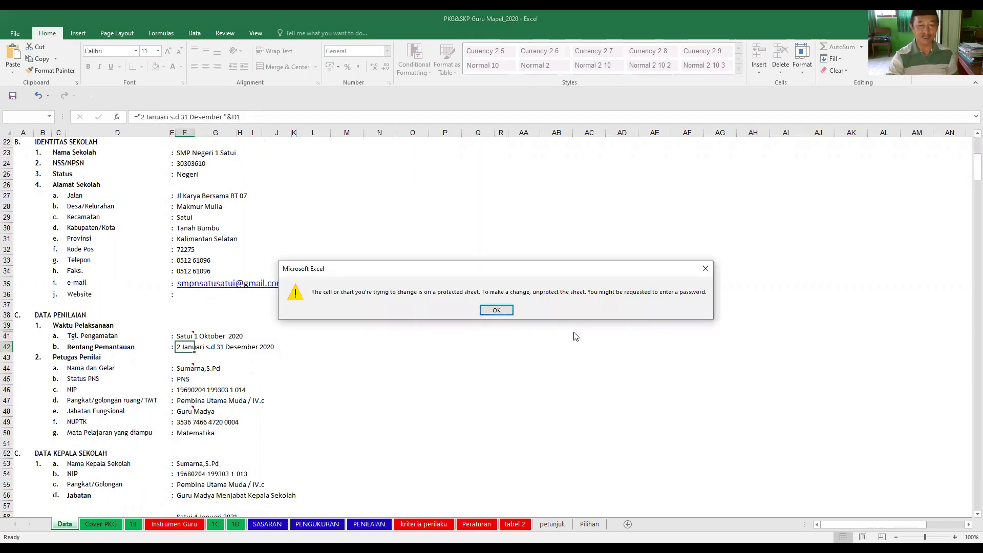
left_click(506, 313)
Clear the assessed teacher's name, NIP and place/date of birth in F7 to F9 of the Data sheet.
scroll(397, 391, "down", 4)
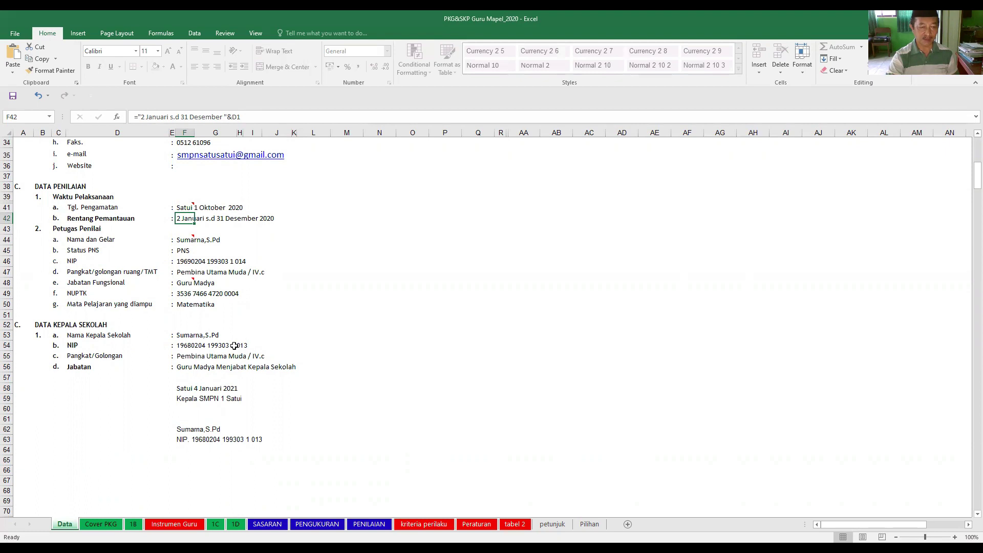
scroll(234, 346, "up", 9)
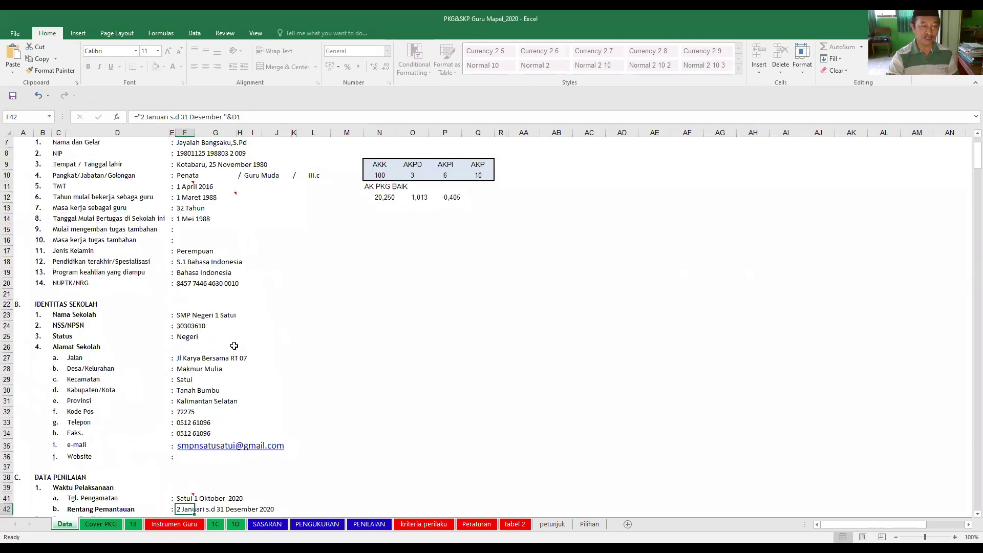
scroll(234, 346, "up", 2)
left_click_drag(183, 209, 186, 227)
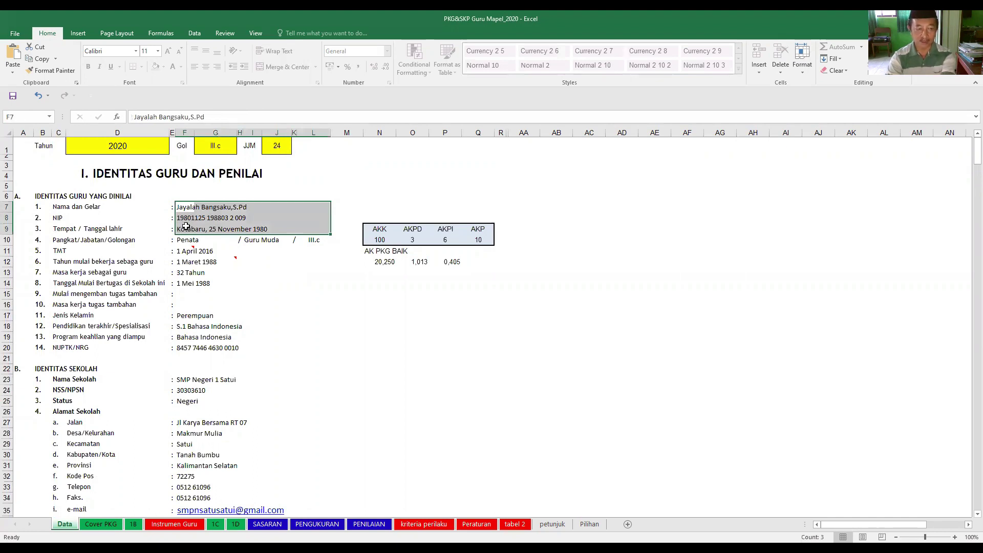
key("Delete")
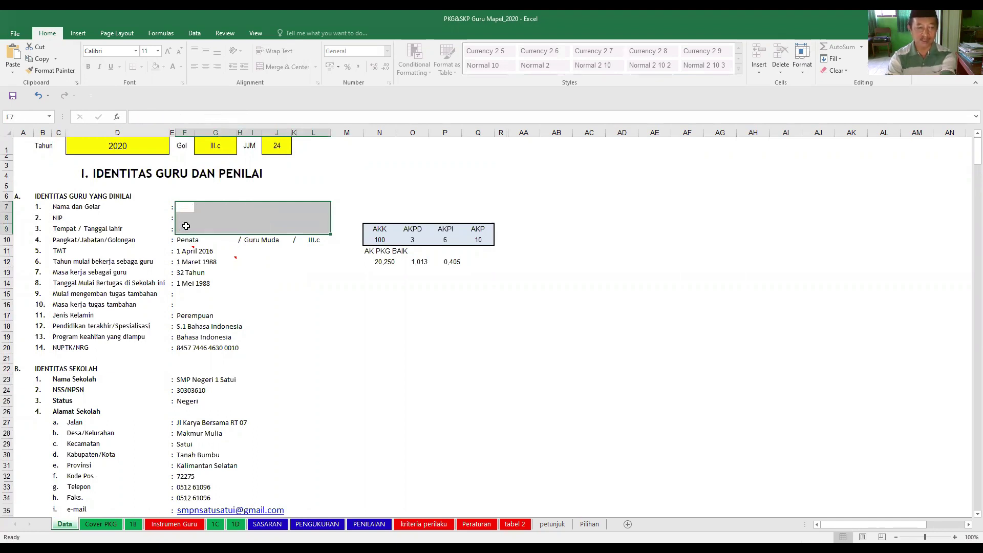
Clear the teacher's TMT, year of starting work, length of service and date of starting at this school.
left_click(192, 252)
key("Delete")
left_click(189, 261)
key("Delete")
left_click(185, 273)
key("Delete")
left_click(186, 283)
key("Delete")
Clear the teacher's Jenis Kelamin, Pendidikan terakhir, Program keahlian and NUPTK/NRG entries.
left_click(186, 315)
key("Delete")
left_click(185, 327)
key("Delete")
left_click(185, 337)
key("Delete")
left_click(186, 347)
key("Delete")
Clear the Nama Sekolah, NSS/NPSN and Status entries under Identitas Sekolah.
left_click(185, 380)
key("Delete")
left_click(188, 391)
key("Delete")
left_click(186, 401)
key("Delete")
Clear the school's Jalan, Desa/Kelurahan, Kecamatan, Kabupaten/Kota and Provinsi entries.
scroll(190, 379, "down", 2)
left_click(195, 360)
key("Delete")
left_click(187, 368)
key("Delete")
left_click(187, 379)
key("Delete")
left_click(187, 391)
key("Delete")
left_click(188, 401)
key("Delete")
Clear the school's Kode Pos, Telepon, Faks. and e-mail entries.
left_click(190, 411)
key("Delete")
left_click(190, 422)
key("Delete")
left_click(191, 433)
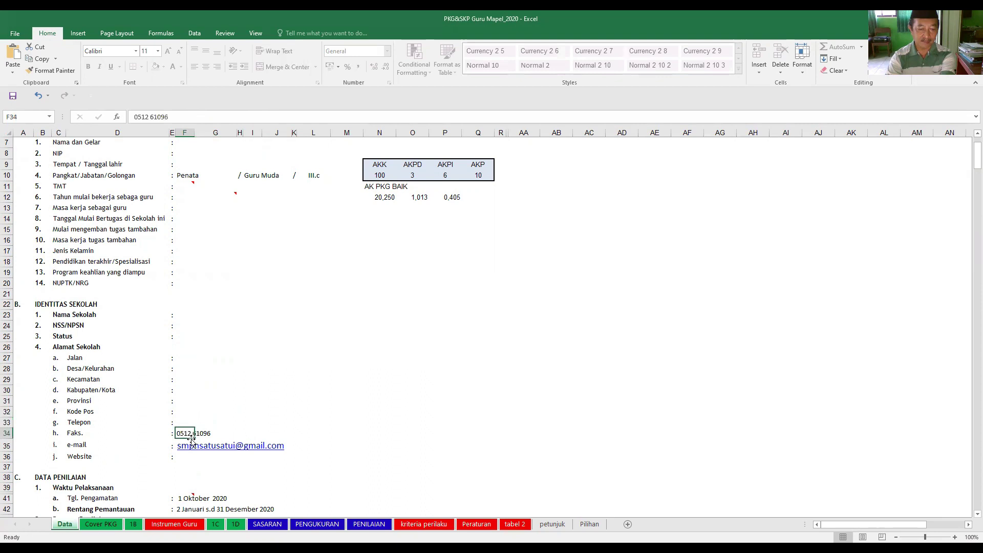
key("Delete")
left_click(193, 450)
key("Delete")
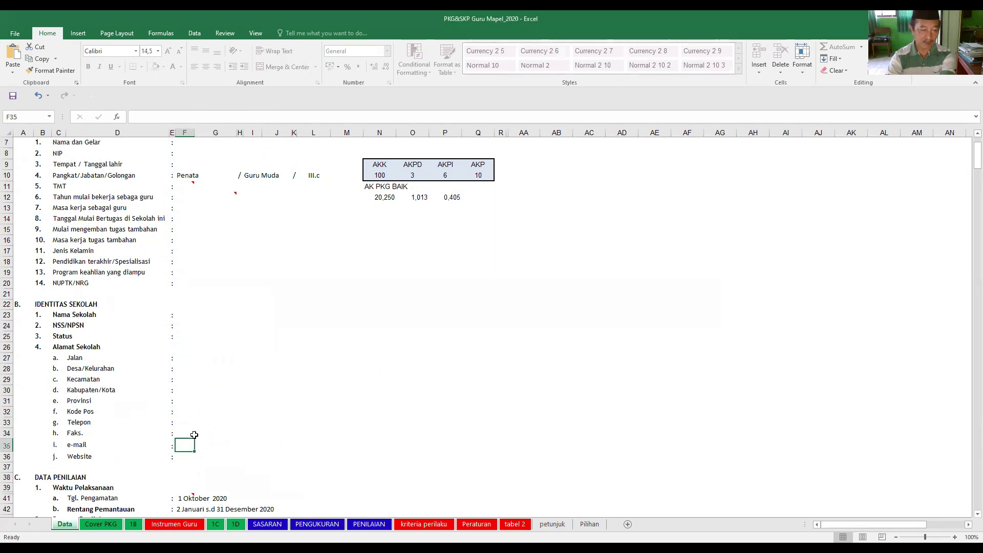
Clear the Tgl. Pengamatan entry and the assessor's name, Status PNS, NIP, Pangkat, Jabatan Fungsional and NUPTK.
scroll(194, 434, "down", 3)
left_click(188, 401)
key("Delete")
left_click(184, 432)
key("Delete")
left_click(181, 446)
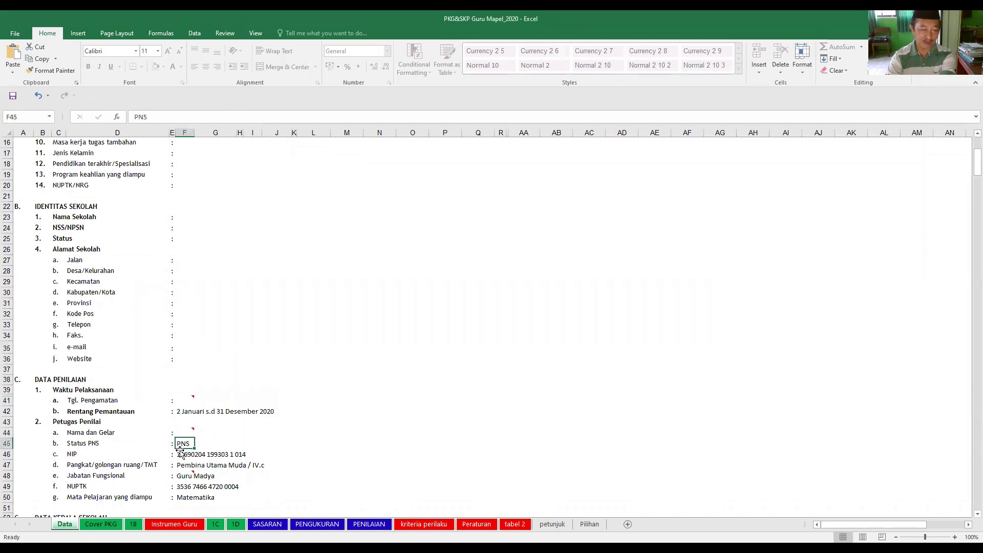
key("Delete")
left_click(180, 451)
key("Delete")
left_click(182, 465)
key("Delete")
left_click(182, 476)
key("Delete")
Clear the assessor's Mata Pelajaran entry and the principal's name, NIP, Pangkat/Golongan and Jabatan under Data Kepala Sekolah.
scroll(245, 467, "down", 3)
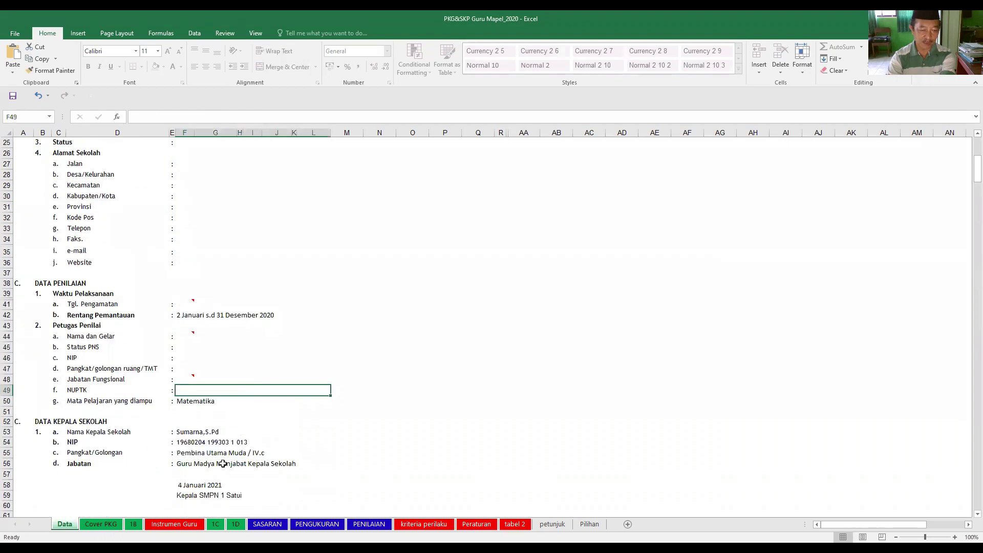
left_click(194, 401)
key("Delete")
left_click(196, 433)
key("Delete")
left_click(192, 443)
key("Delete")
left_click(188, 452)
key("Delete")
left_click(184, 462)
key("Delete")
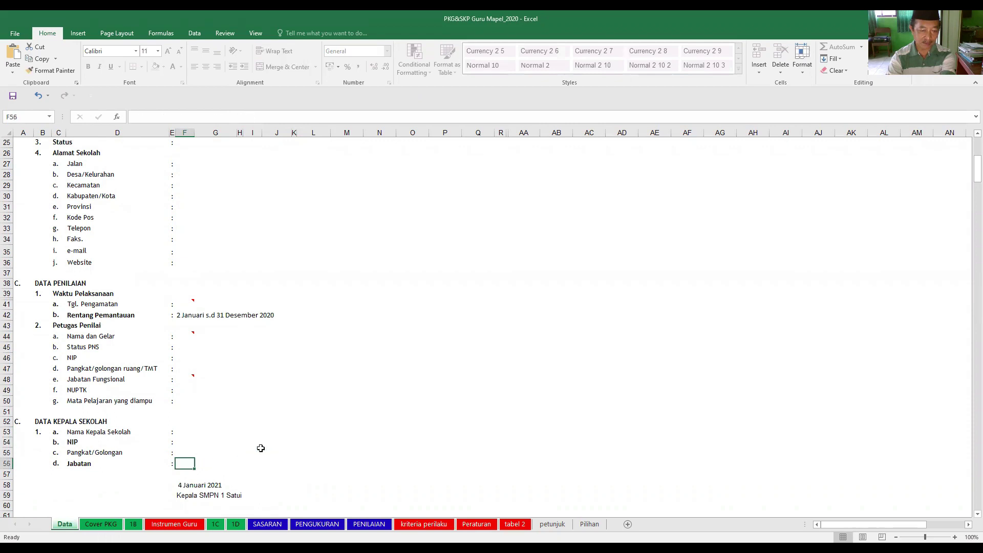
In the signature block, undo a trial clearing of the date line and clear the Kepala SMPN 1 Satui line instead.
scroll(215, 440, "down", 3)
left_click(185, 389)
key("Delete")
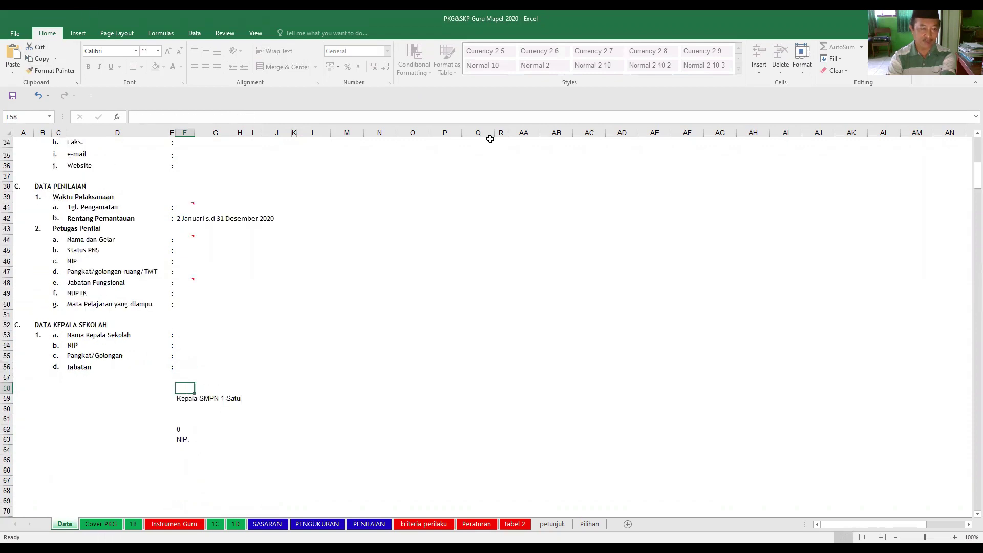
left_click(38, 95)
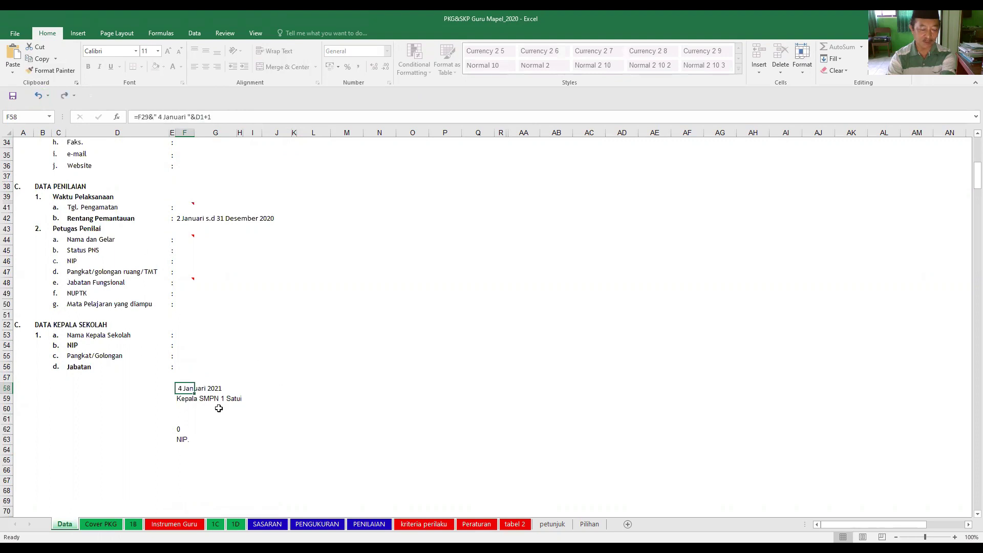
left_click(186, 400)
key("Delete")
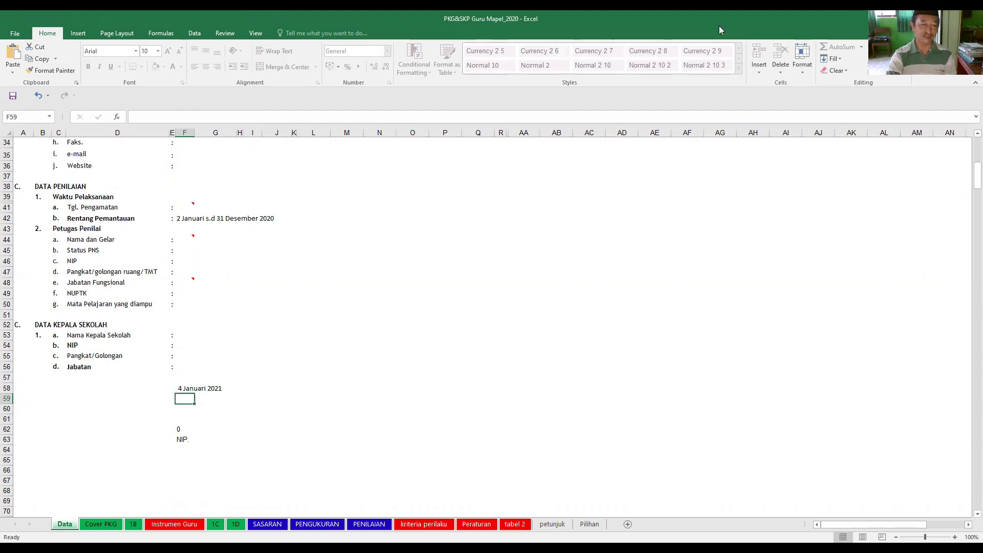
Undo all the clearing on the Data sheet, back to the teacher's name, NIP and place/date of birth.
scroll(258, 274, "up", 5)
scroll(257, 274, "up", 6)
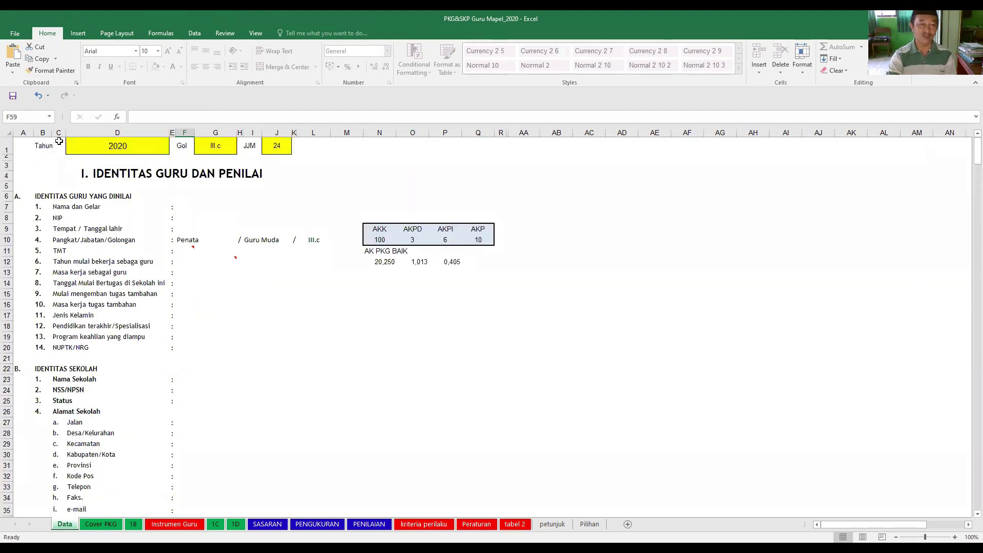
left_click(39, 95)
left_click(39, 95)
left_click(39, 96)
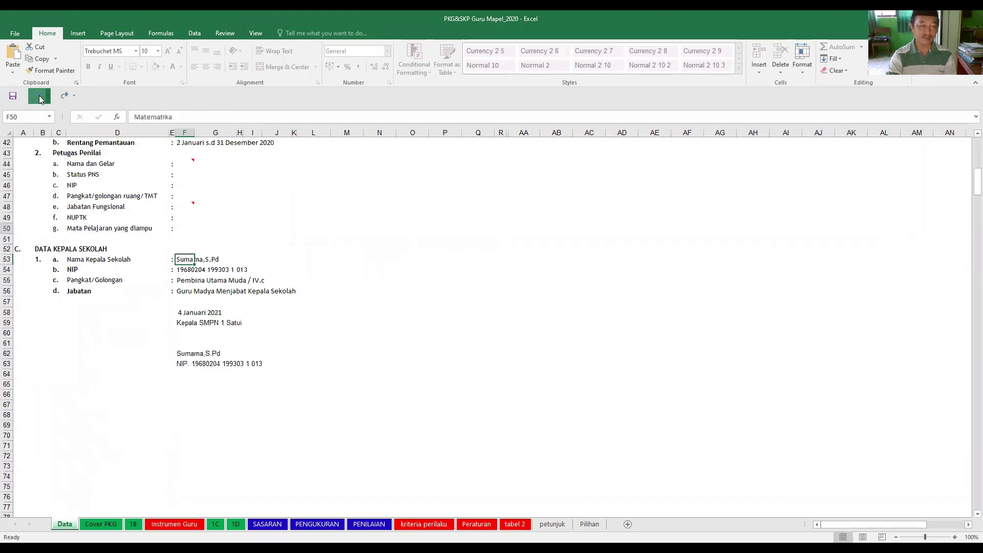
left_click(39, 95)
left_click(39, 96)
left_click(39, 95)
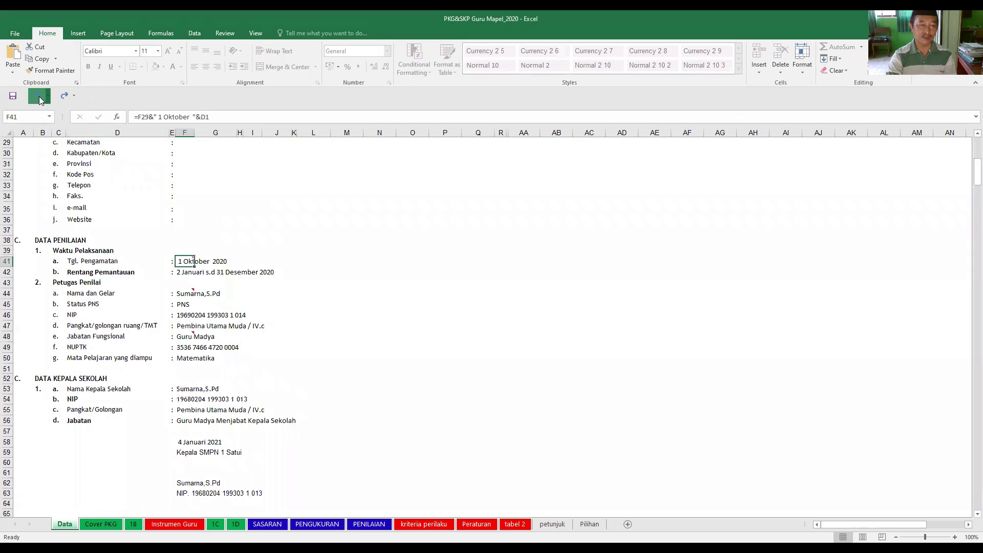
left_click(39, 96)
left_click(39, 96)
left_click(39, 97)
left_click(38, 96)
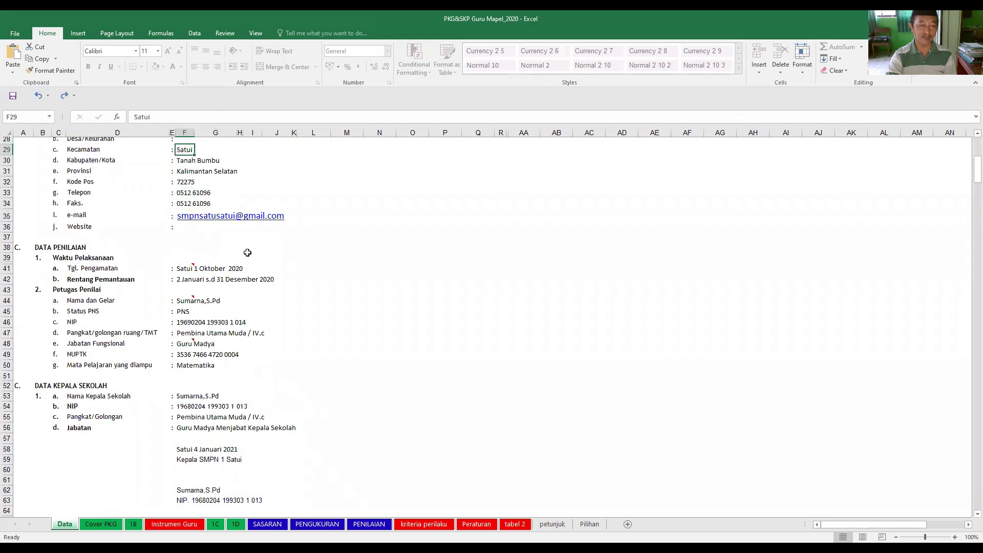
left_click(41, 96)
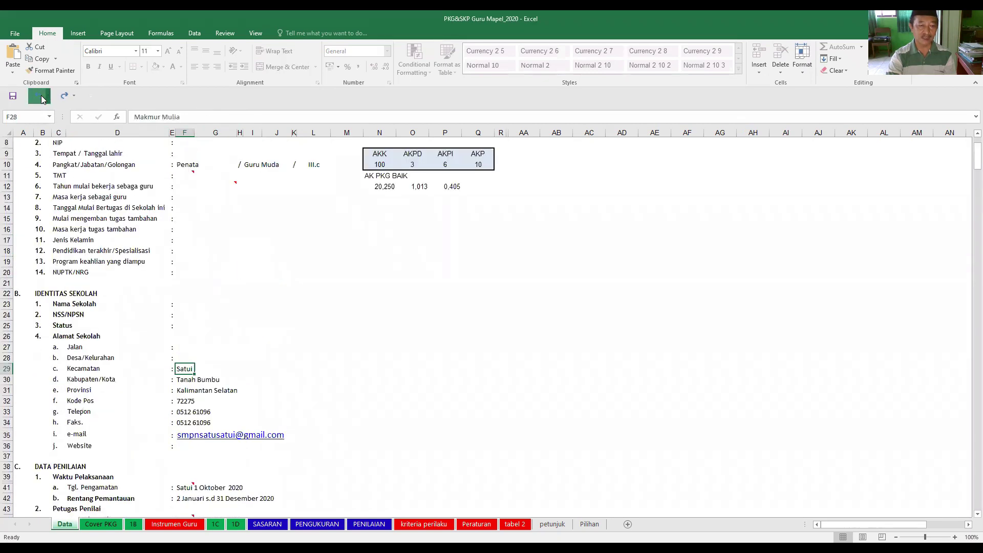
left_click(41, 96)
left_click(41, 96)
left_click(41, 96)
left_click(41, 96)
left_click(41, 97)
left_click(40, 96)
left_click(41, 96)
left_click(41, 97)
left_click(41, 97)
left_click(41, 96)
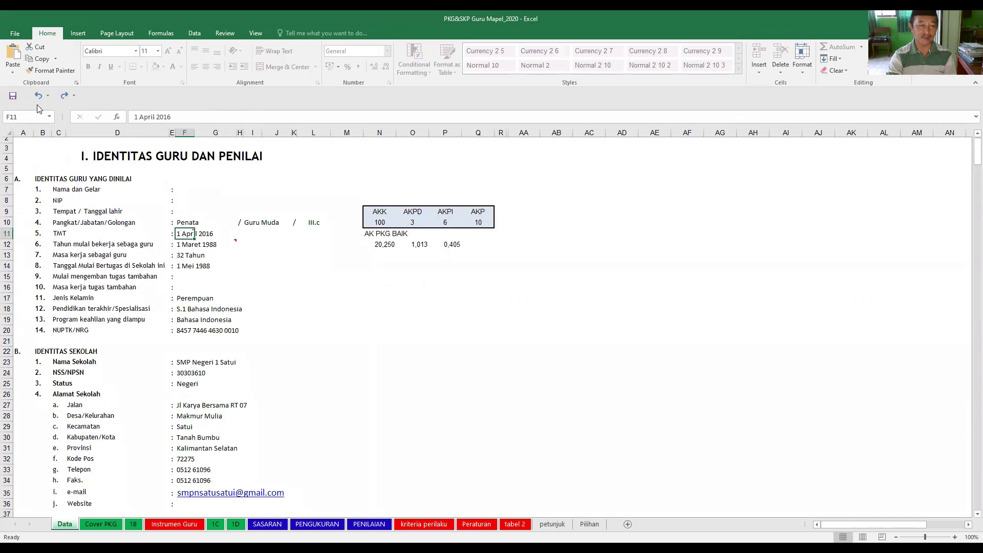
left_click(39, 96)
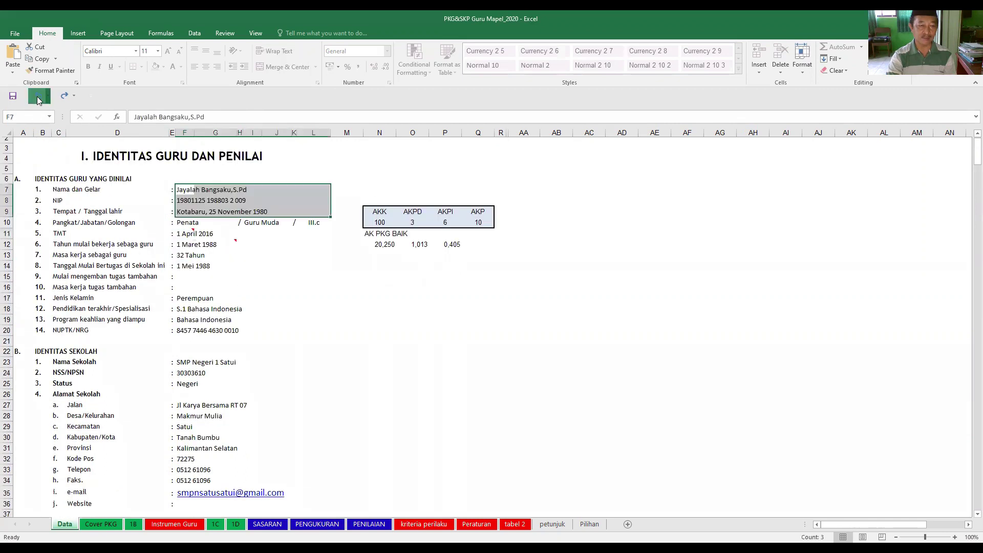
left_click(387, 407)
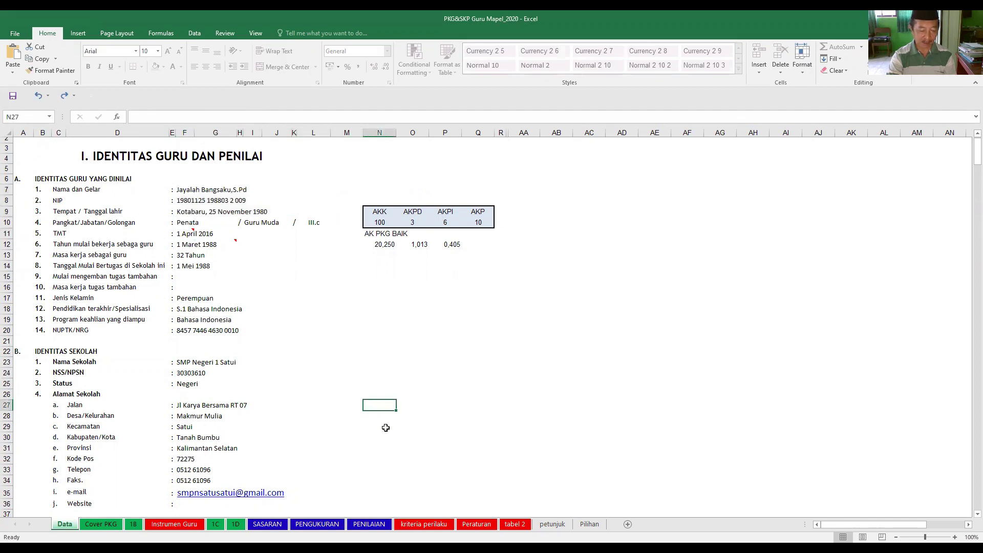
On the Instrumen Guru sheet, examine the 0, 1 and 2 score cells of Kompetensi 1's first indicator and the Skor column G.
left_click(188, 526)
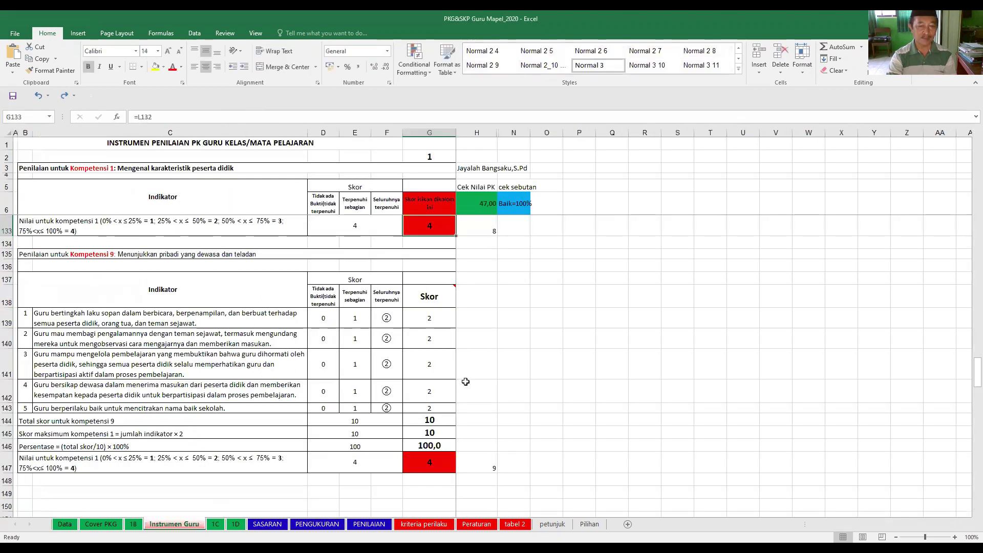
scroll(476, 368, "up", 19)
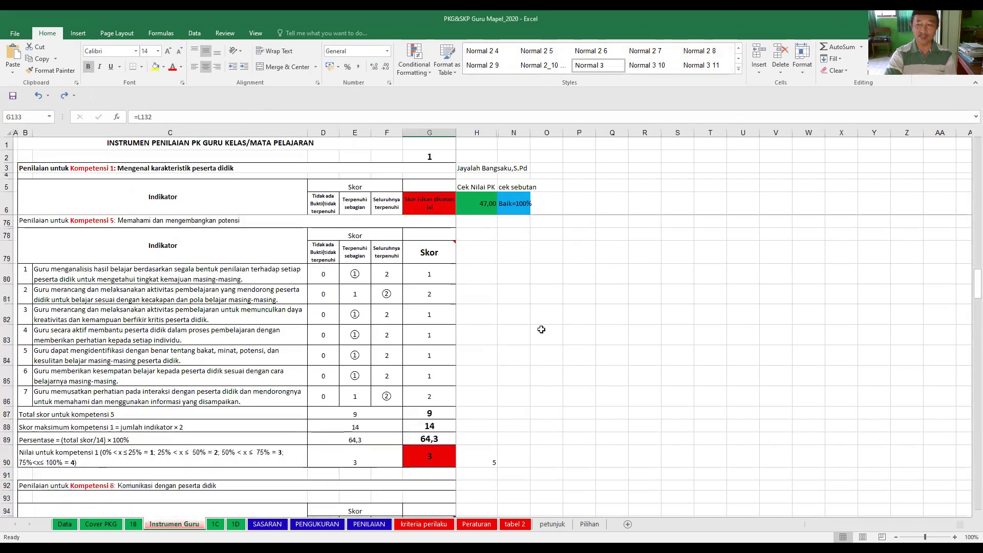
scroll(970, 162, "up", 20)
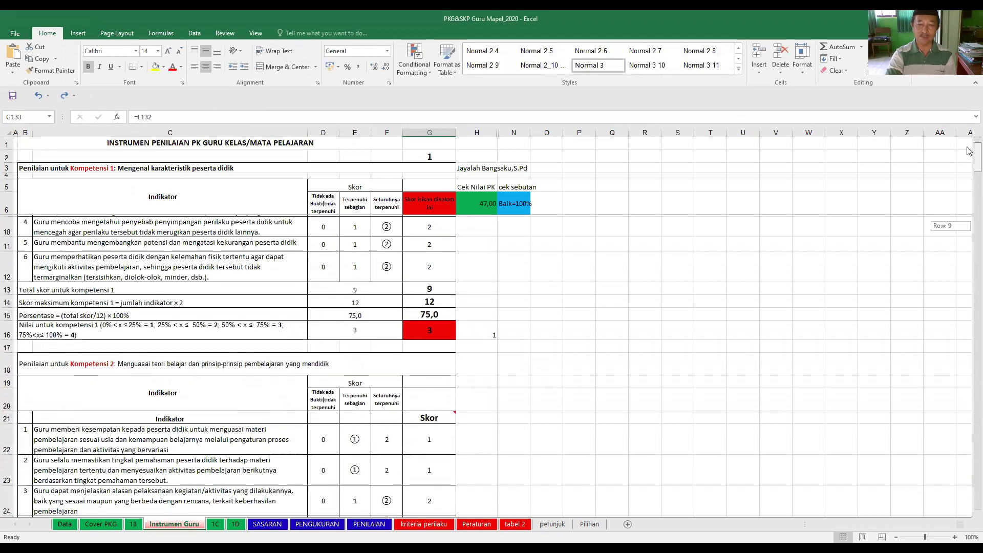
left_click(324, 224)
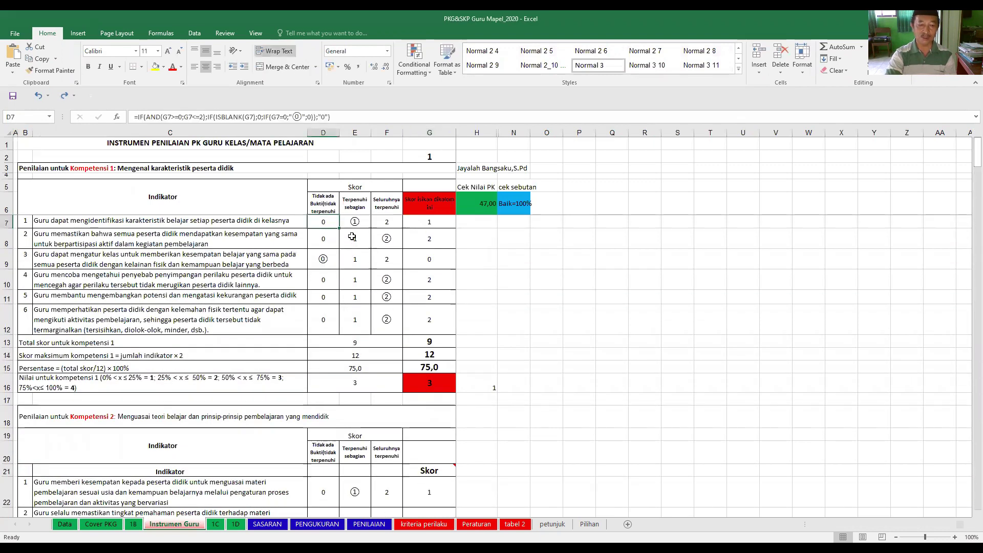
left_click(352, 224)
left_click(390, 226)
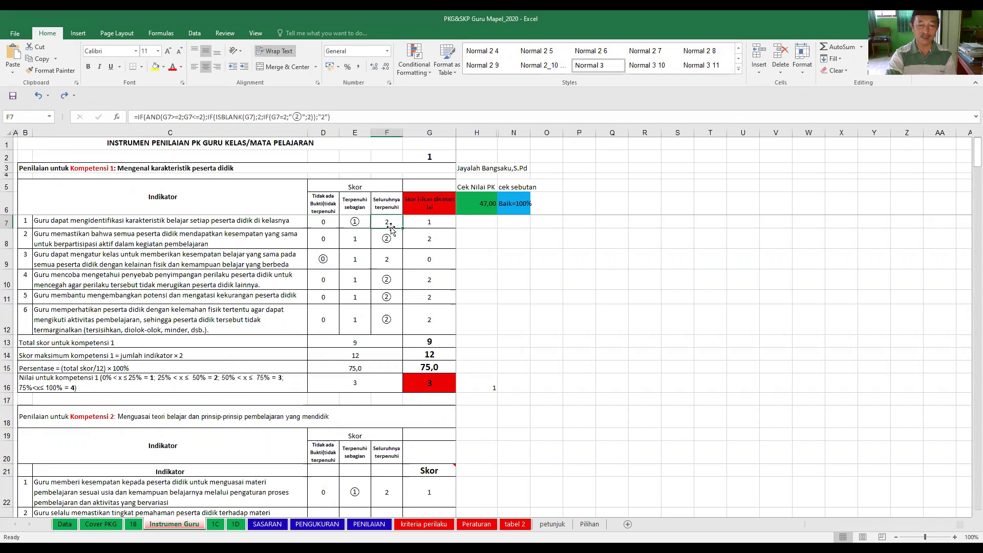
left_click(438, 133)
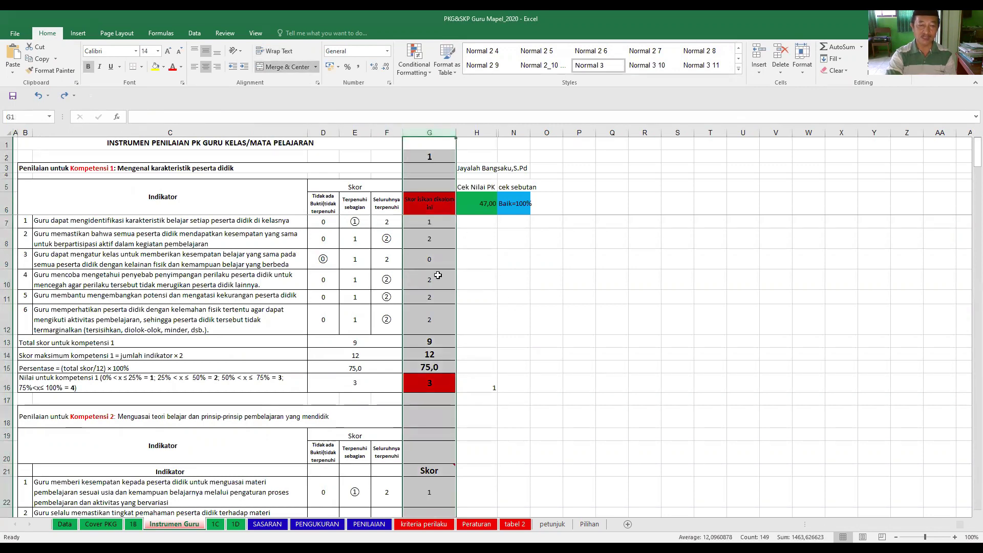
left_click(546, 279)
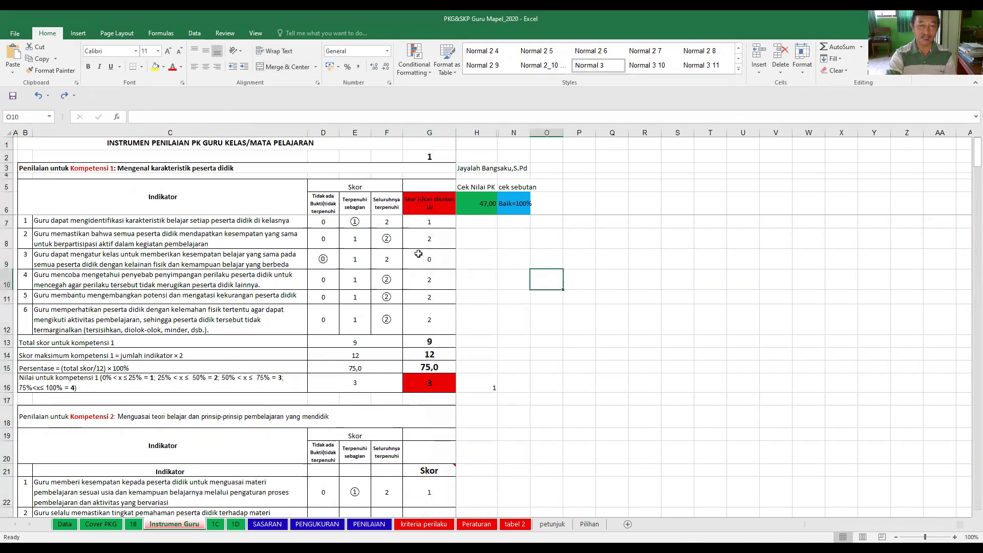
left_click(384, 225)
Set the score of Kompetensi 1's first indicator to 2 in column G.
left_click(429, 221)
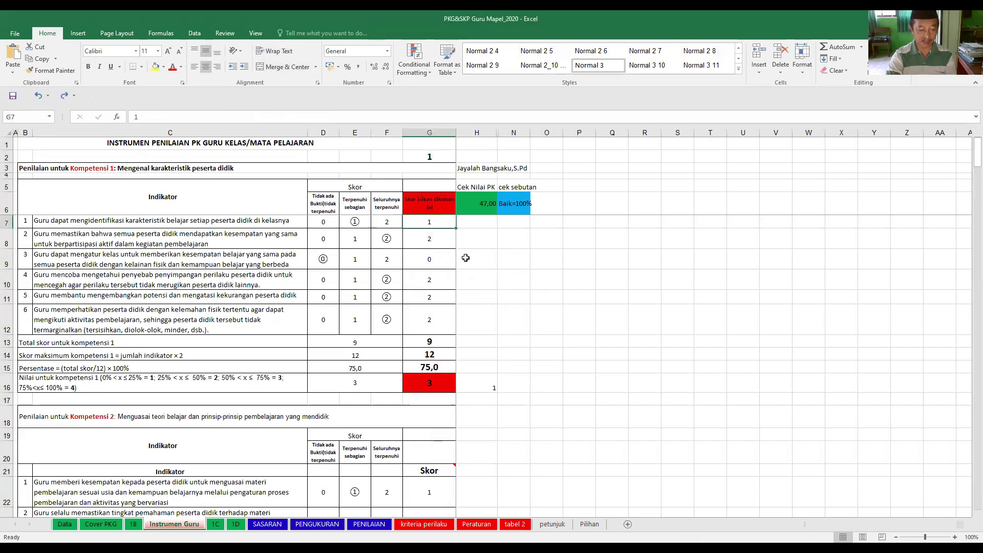
type("2")
left_click(489, 296)
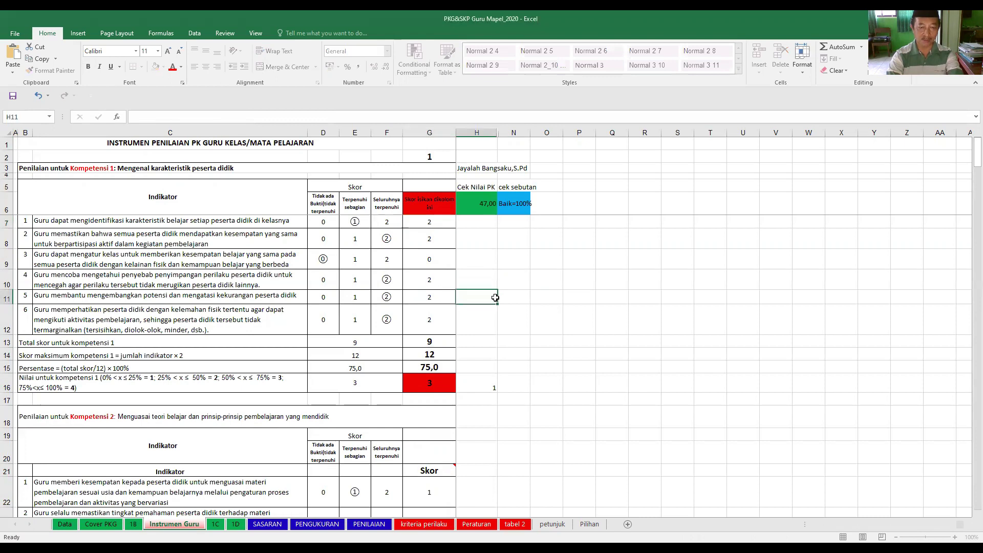
key("alt+Tab")
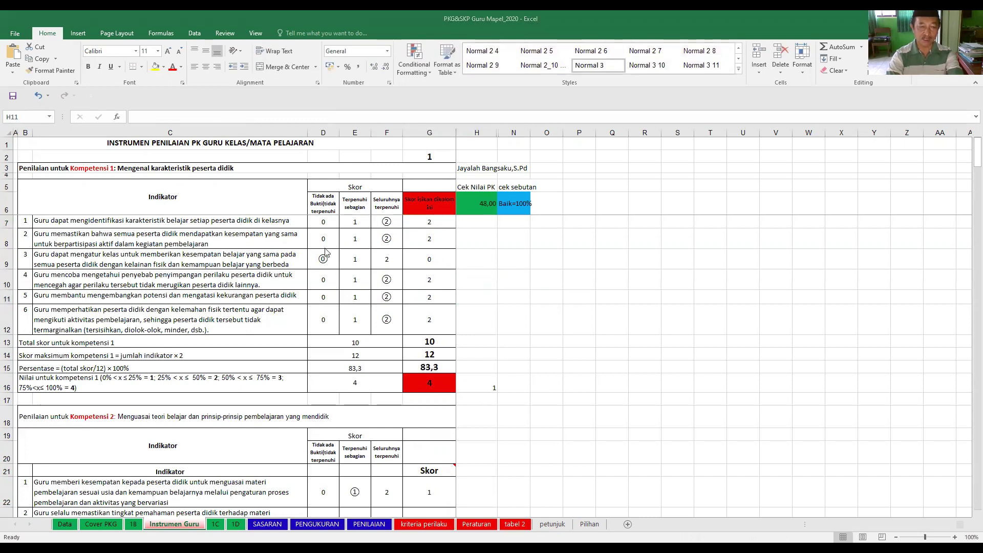
Set the column G scores of Kompetensi 1's second indicator to 0 and third indicator to 1.
left_click(438, 244)
type("0")
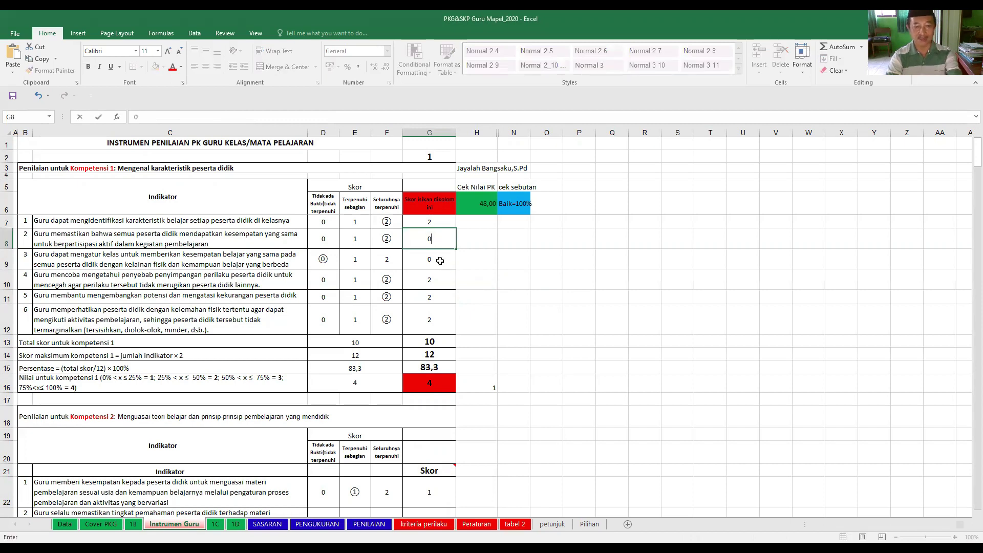
left_click(440, 260)
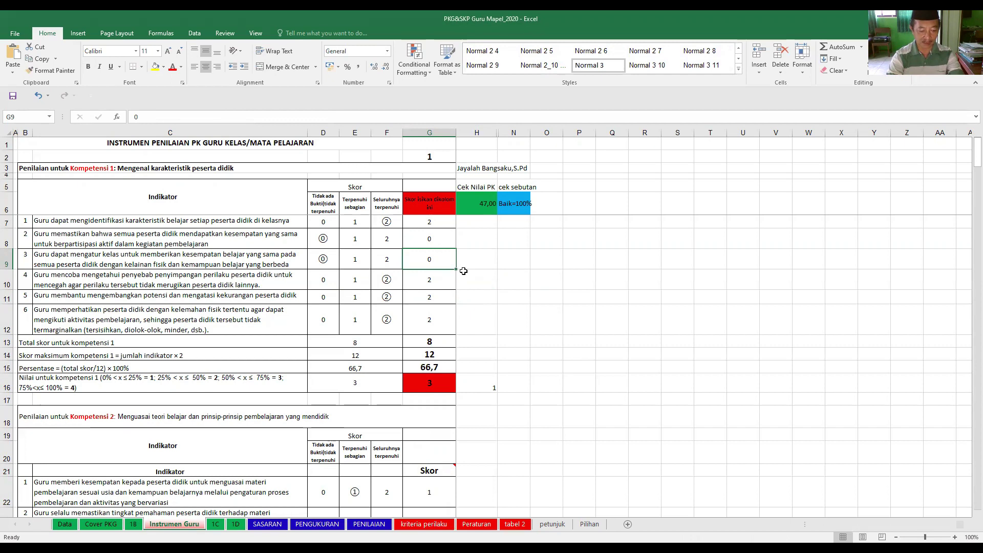
type("1")
left_click(502, 315)
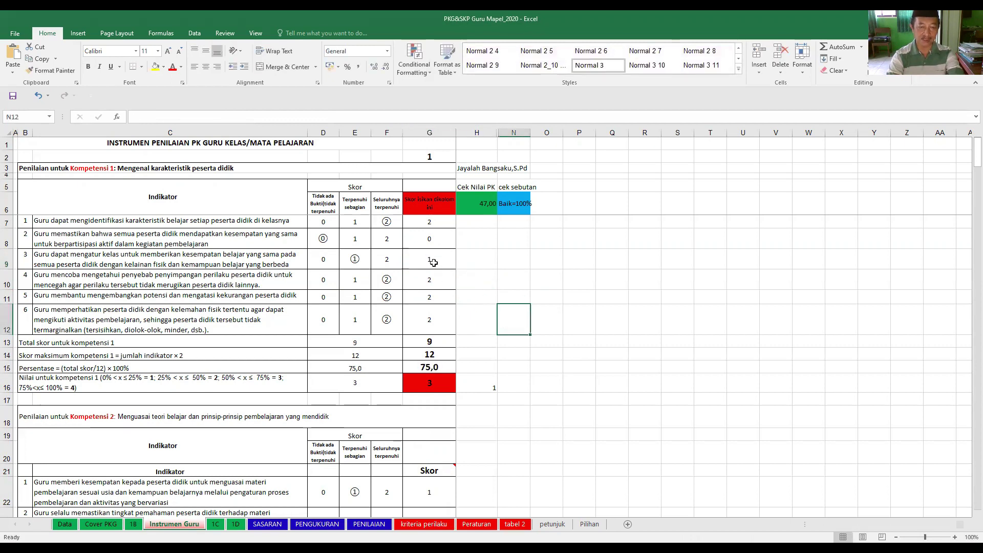
On sheet 1C, review the competency values, their total, the signature block and the teacher and school data.
left_click(215, 525)
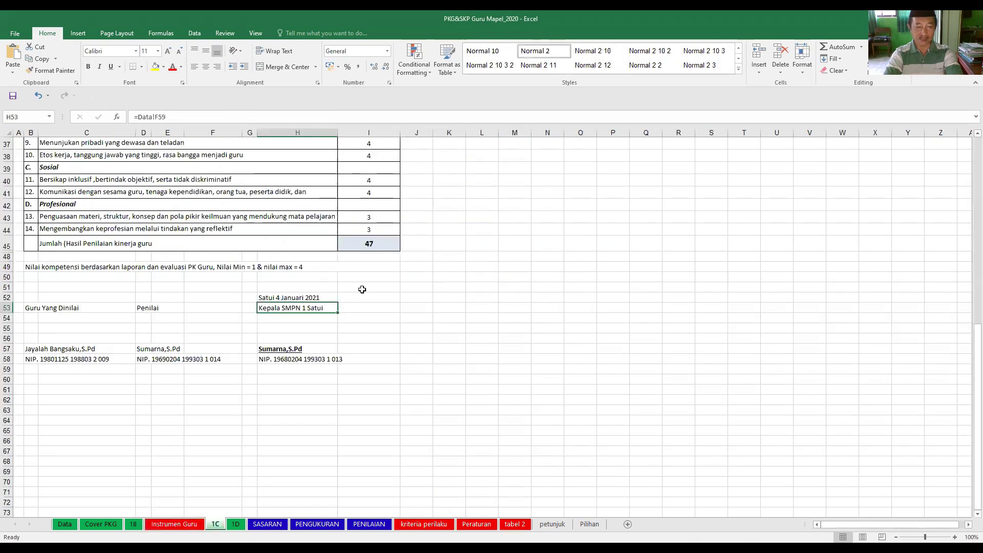
scroll(362, 290, "up", 7)
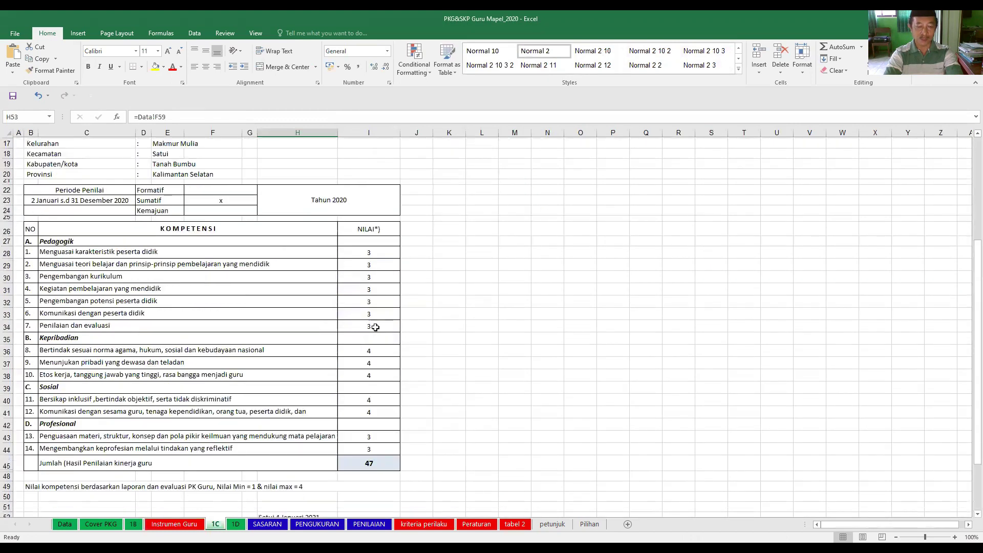
scroll(375, 327, "down", 7)
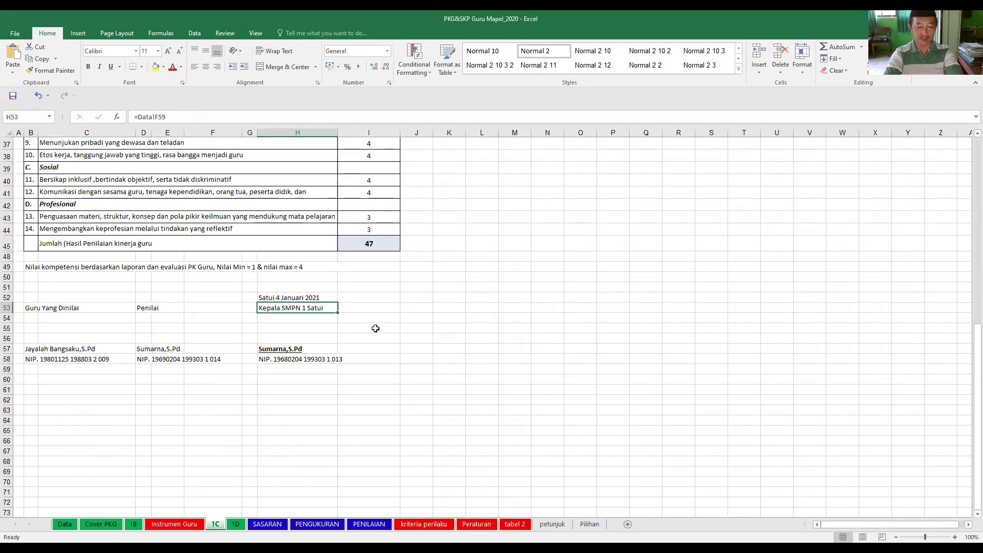
scroll(376, 328, "up", 7)
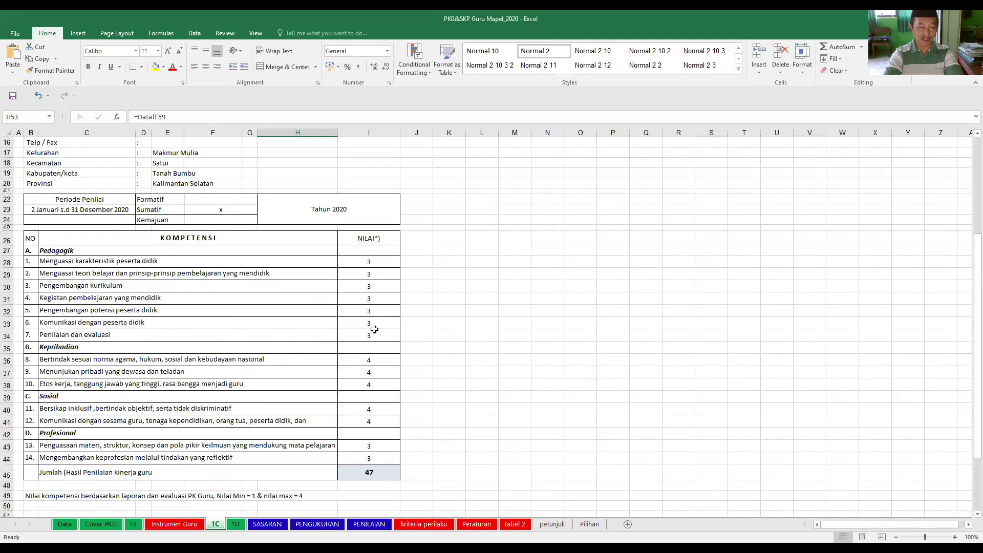
scroll(374, 329, "up", 4)
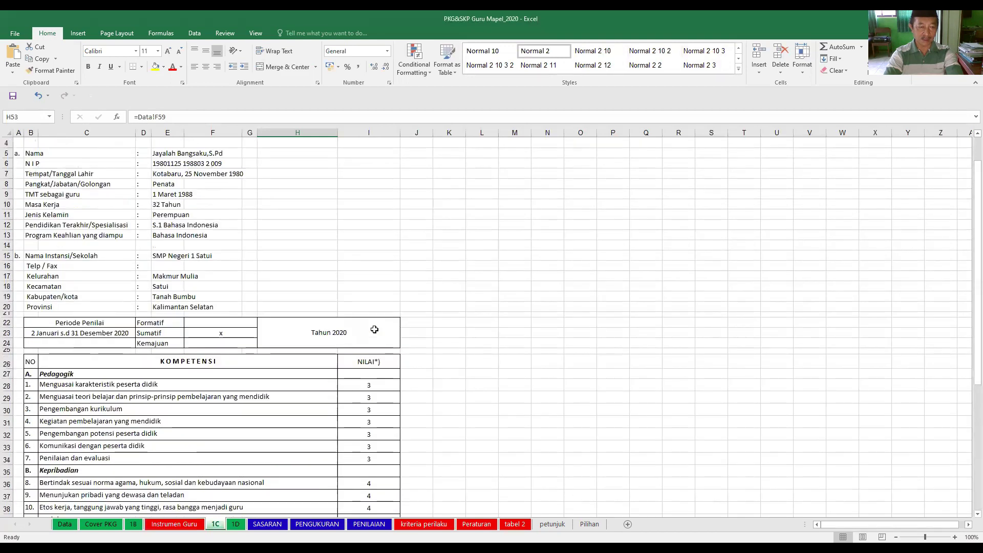
On sheet 1D, try to clear cell P29 in the Nilai Angka Kredit formula.
left_click(236, 524)
left_click(258, 270)
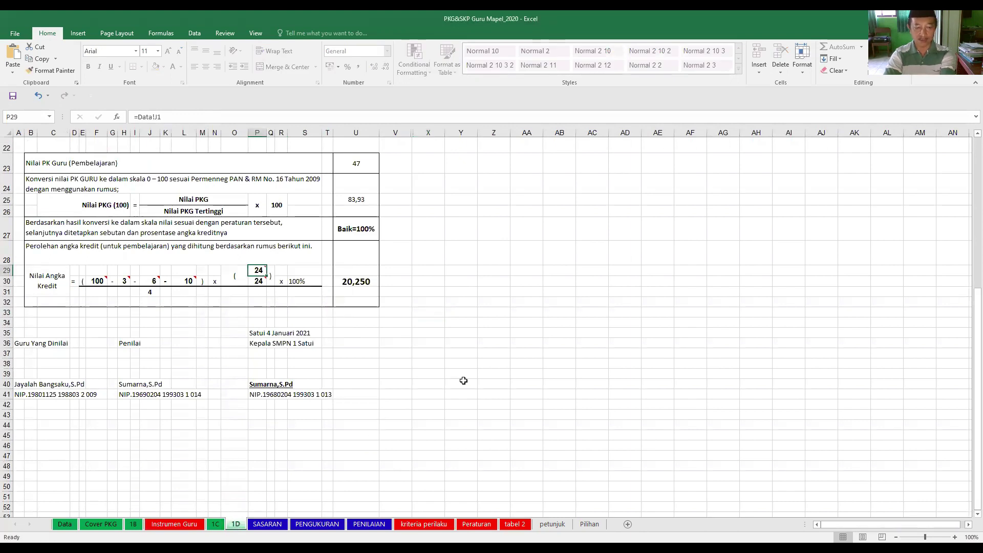
key("Delete")
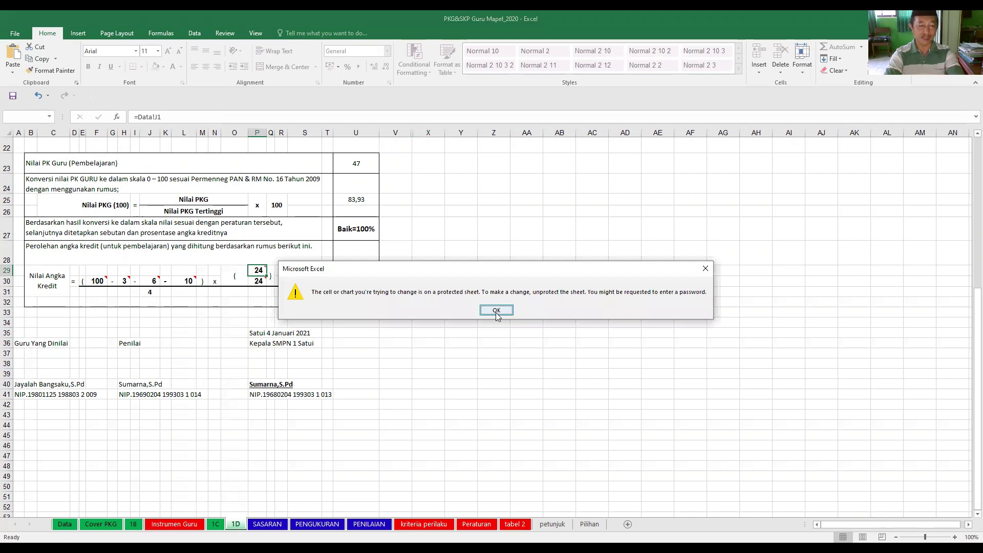
left_click(495, 310)
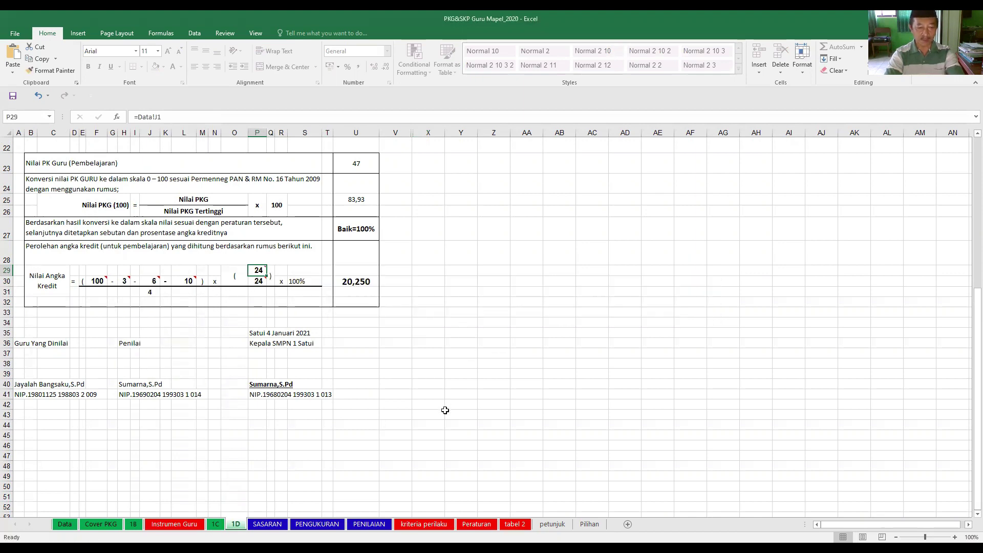
Look over the teacher identity section of sheet 1D and glance at the PENGUKURAN and PENILAIAN sheets.
scroll(445, 410, "up", 3)
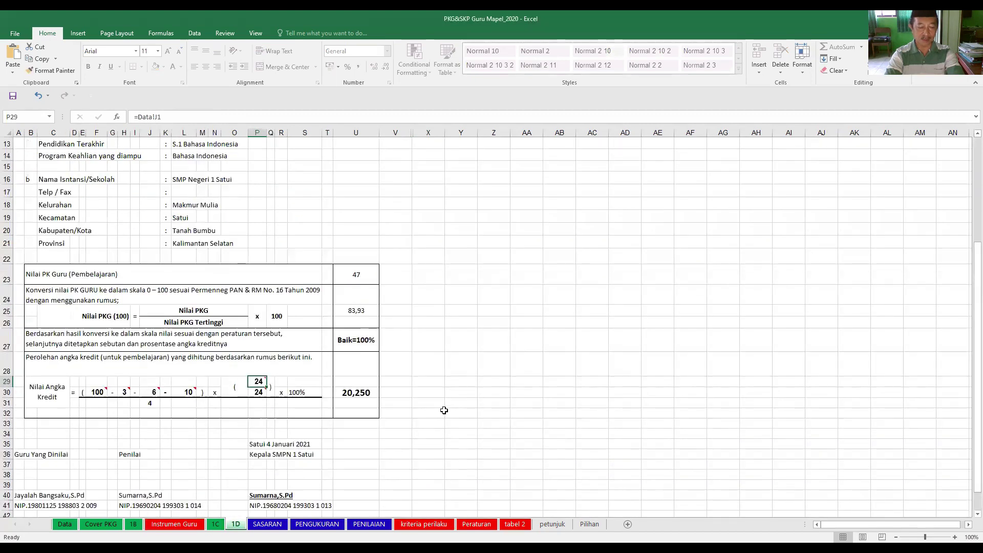
scroll(444, 410, "up", 4)
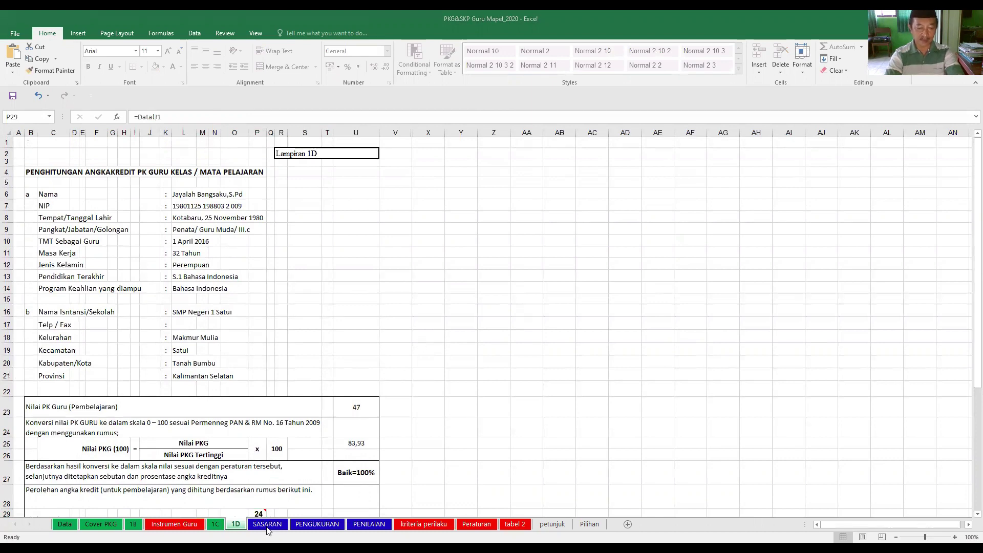
left_click(312, 528)
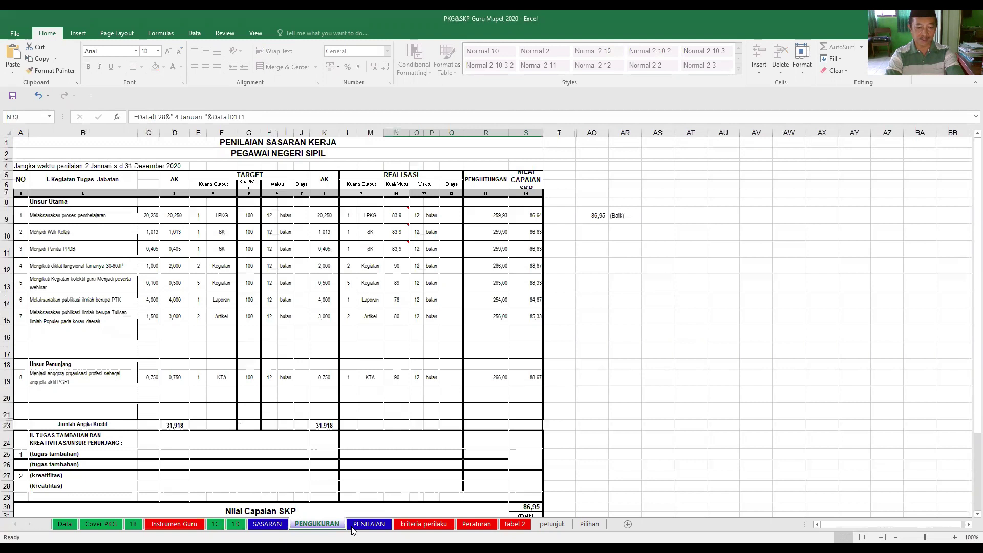
left_click(360, 527)
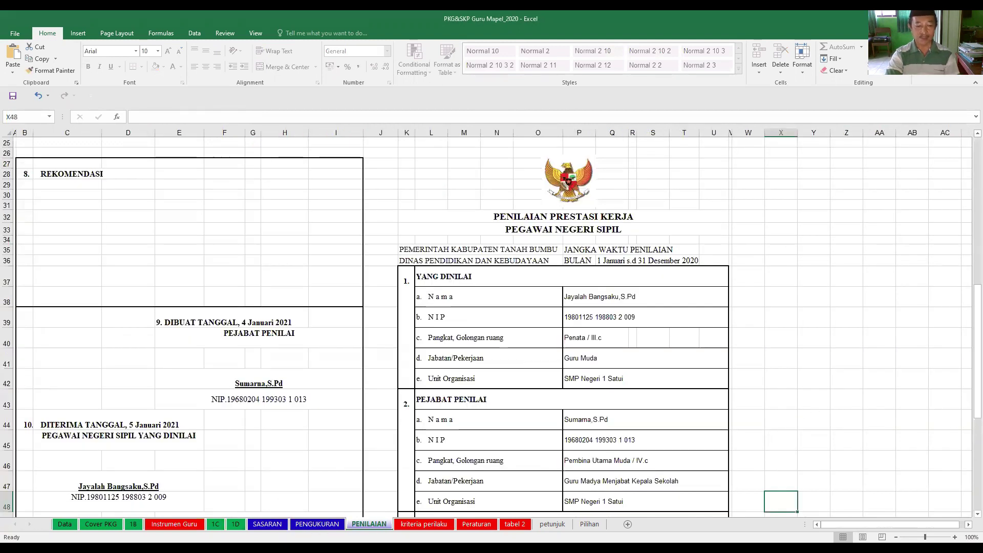
On the SASARAN sheet, hide the empty activity rows 20 to 21 and 24 to 26.
left_click(273, 526)
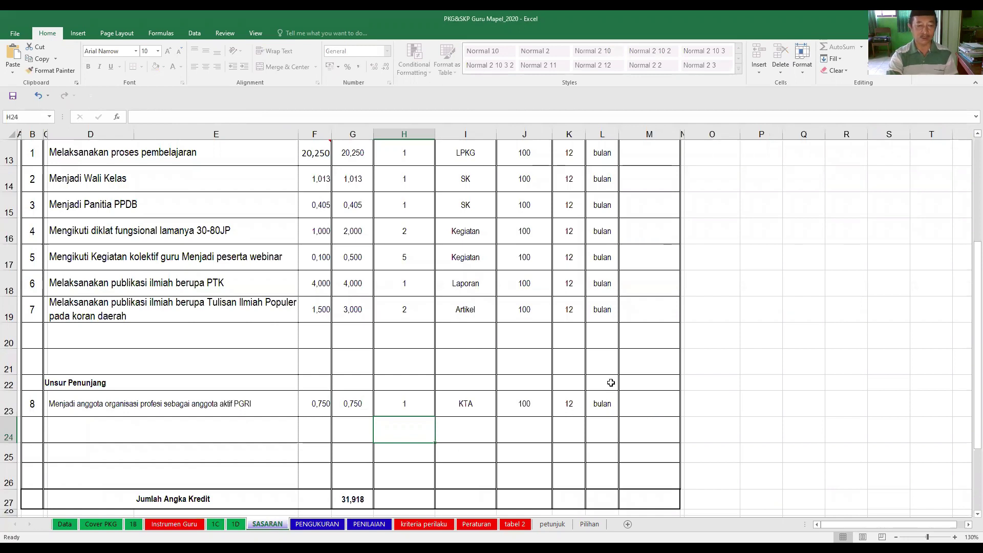
left_click_drag(9, 342, 8, 363)
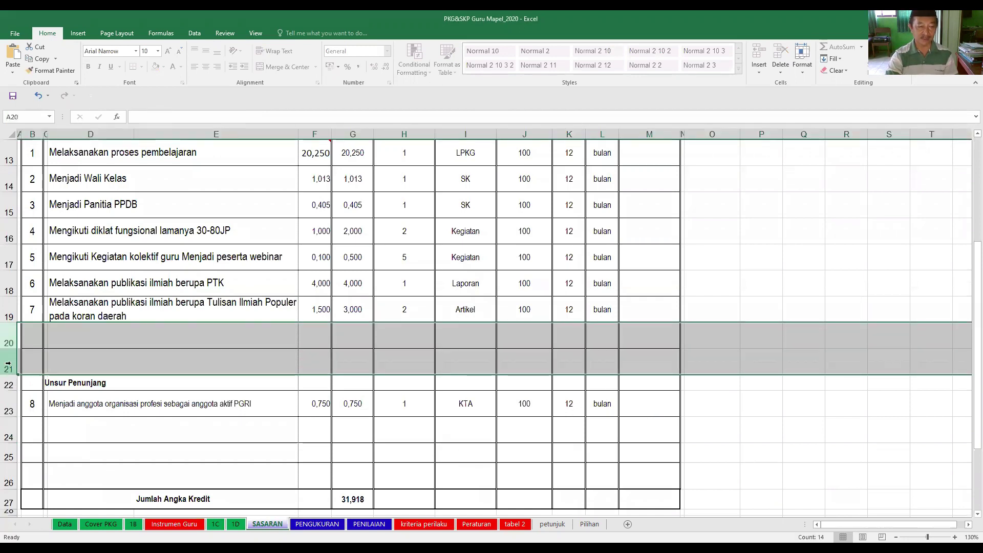
right_click(8, 364)
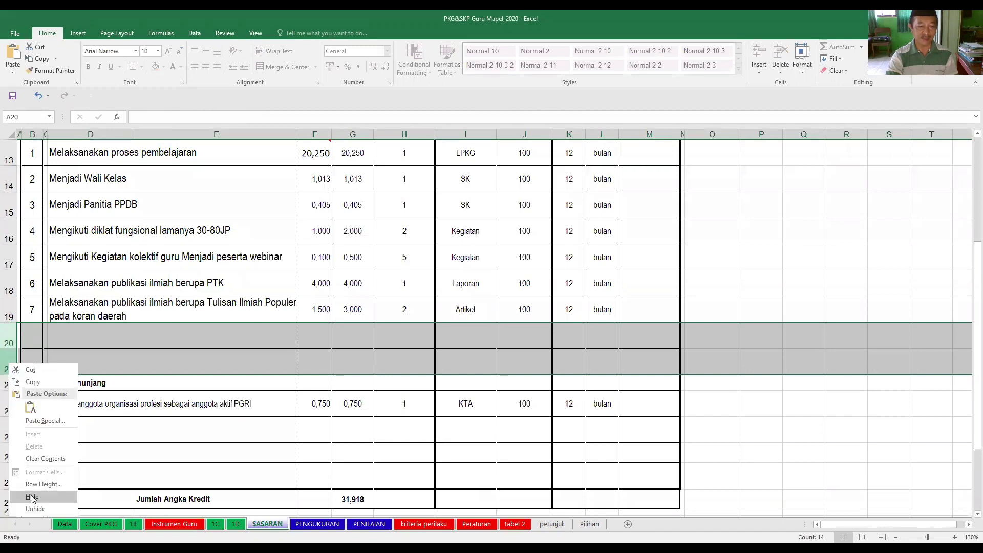
left_click(32, 497)
left_click(12, 388)
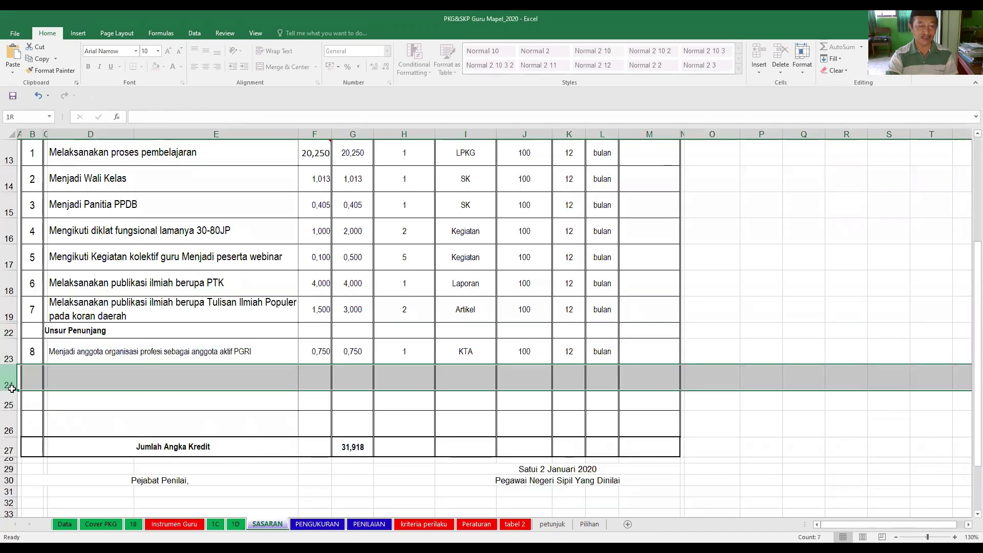
left_click_drag(8, 420, 9, 423)
right_click(8, 422)
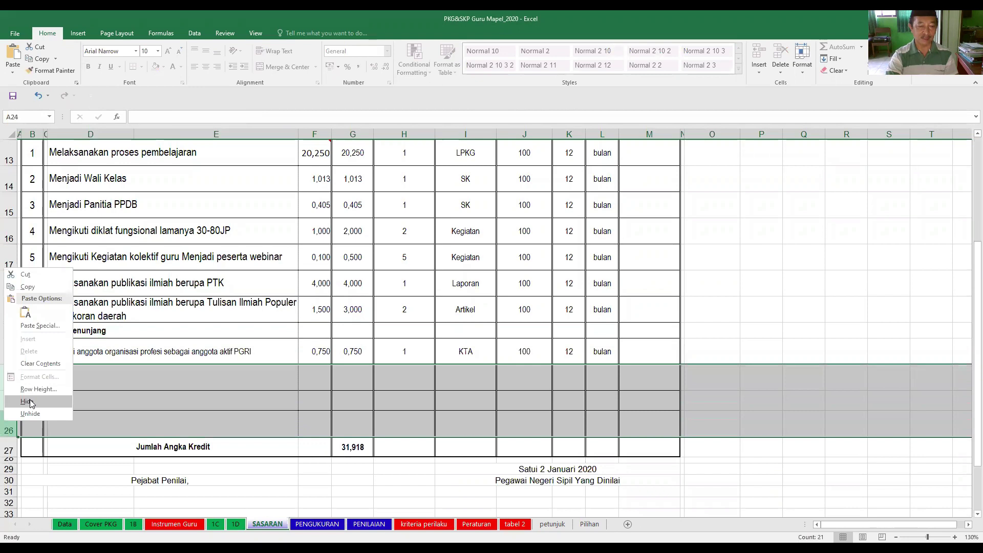
left_click(32, 403)
Unhide the hidden rows between rows 14 and 27 of the SASARAN activity table.
left_click(8, 202)
left_click(8, 184)
left_click_drag(8, 200, 15, 375)
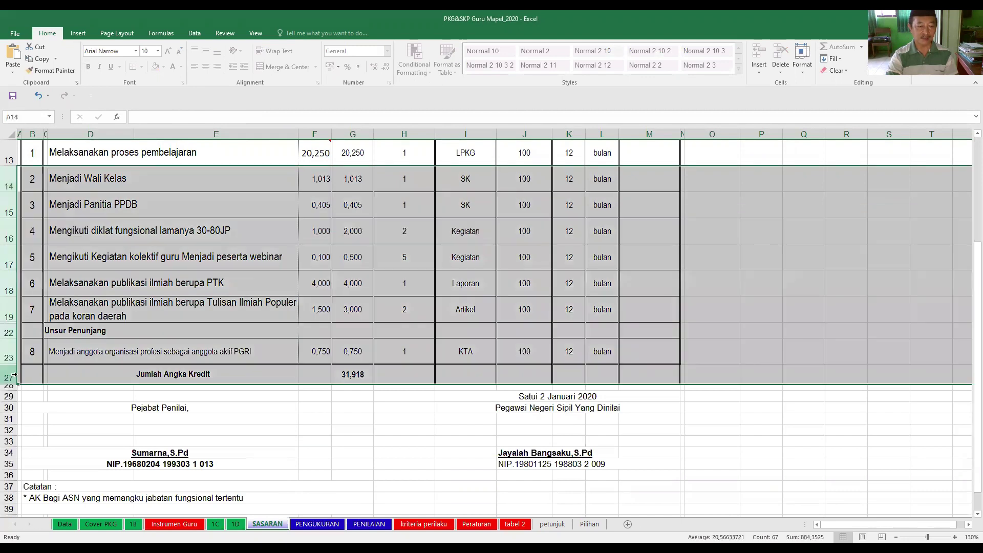
right_click(15, 375)
left_click(43, 521)
left_click(353, 403)
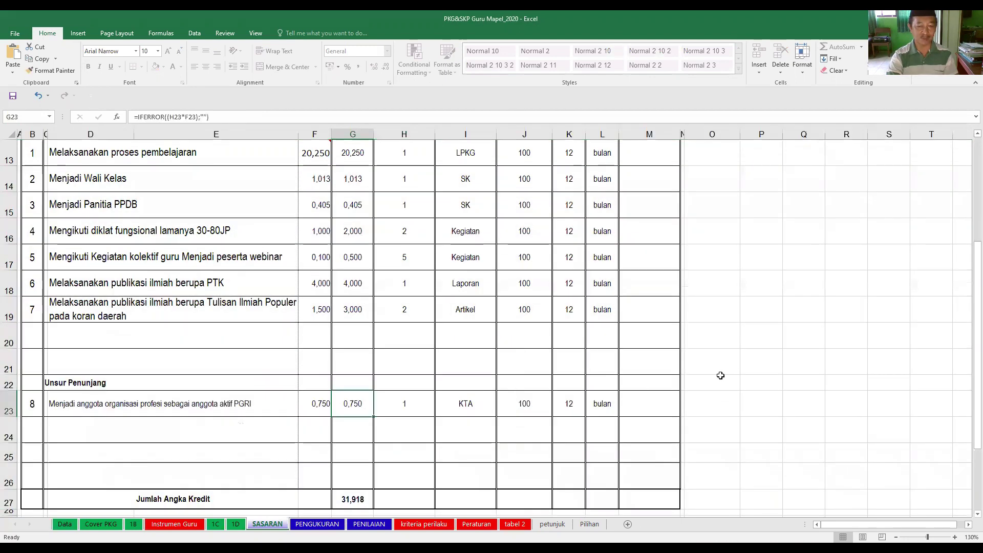
Hide SASARAN's blank rows 20 to 21 below activity 7 and rows 24 to 26 below activity 8 again.
scroll(381, 316, "down", 2)
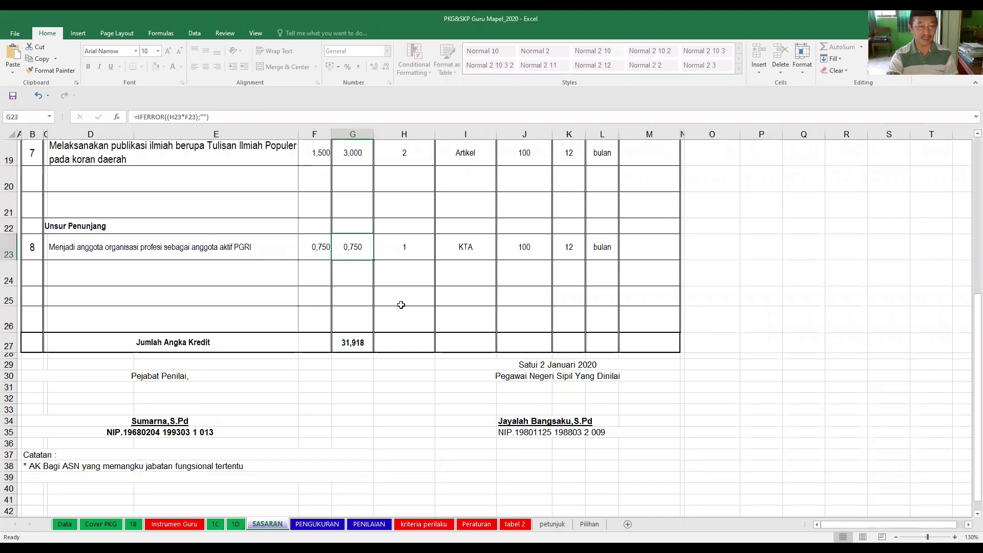
left_click_drag(9, 182, 8, 204)
right_click(8, 204)
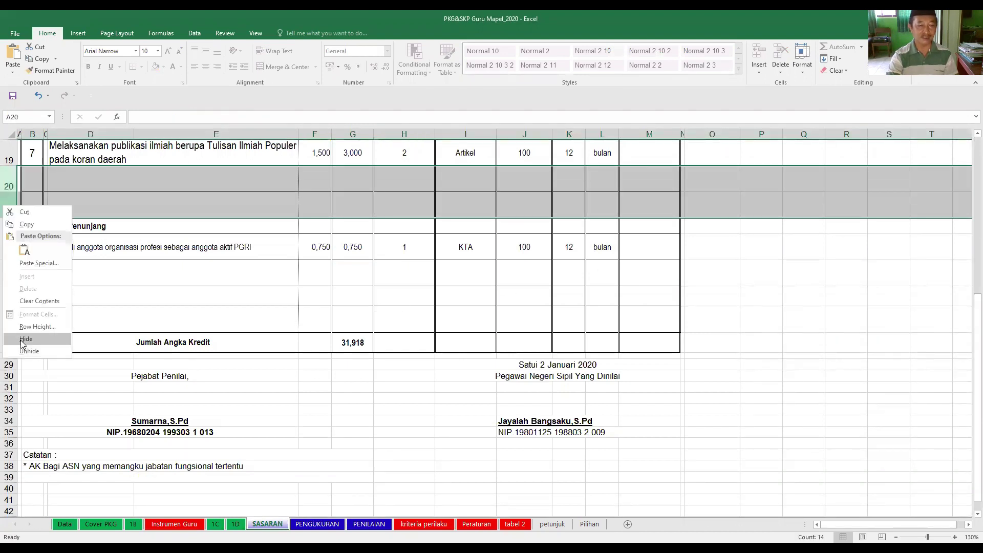
key("h")
left_click_drag(9, 221, 9, 268)
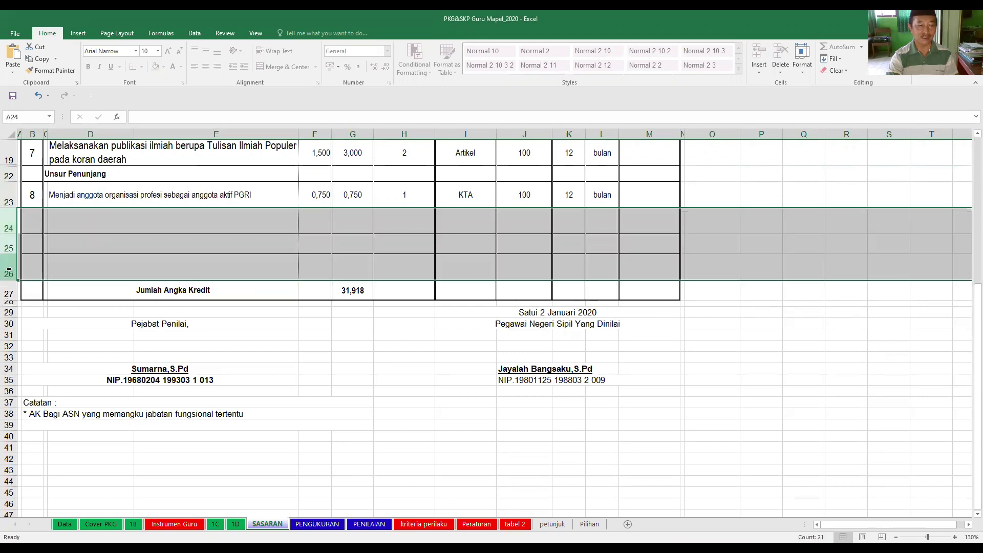
right_click(8, 268)
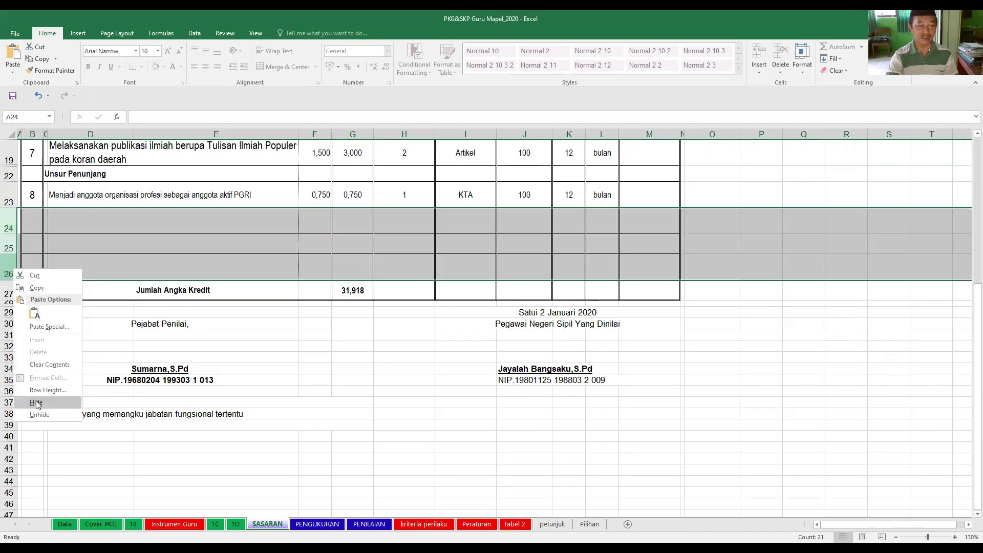
key("h")
left_click(534, 427)
scroll(292, 322, "up", 6)
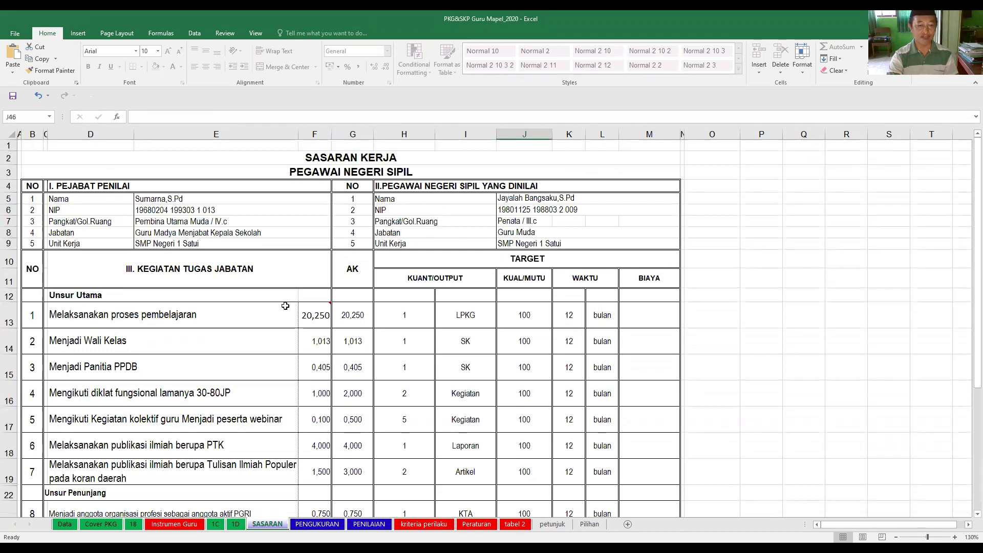
On the PENGUKURAN sheet, hide the empty rows 16 to 17 and 20 to 21 of the activity table.
left_click(317, 524)
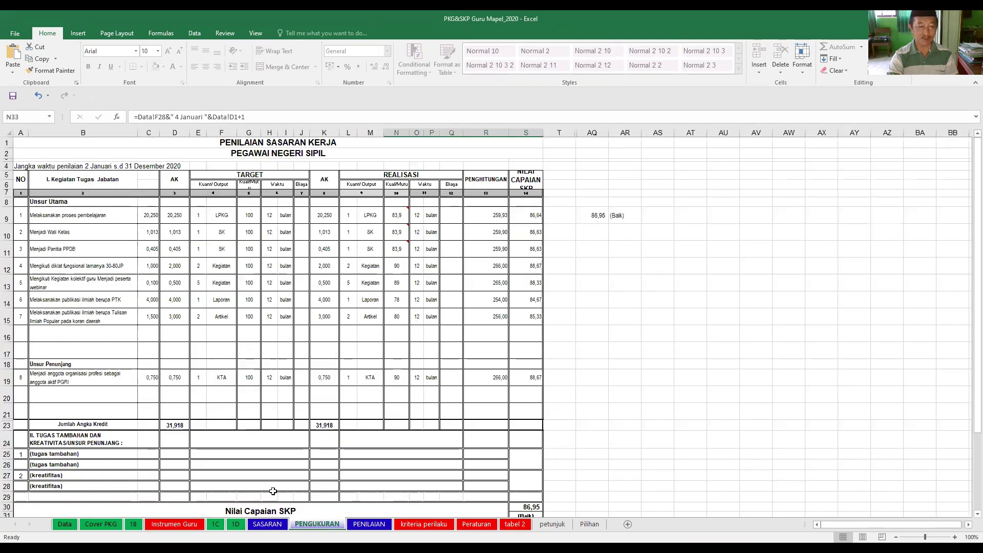
left_click(10, 336)
left_click(9, 349, "shift")
right_click(9, 348)
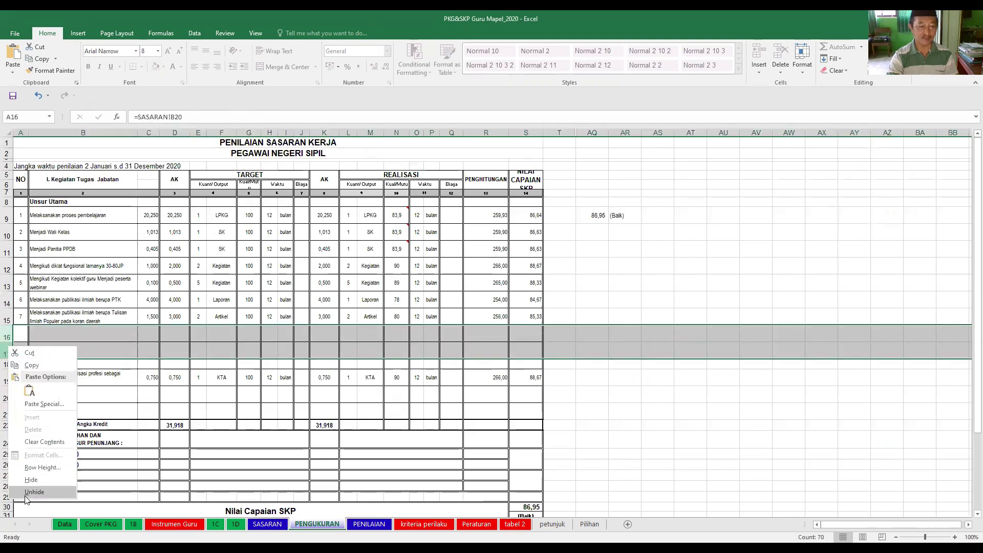
left_click(42, 480)
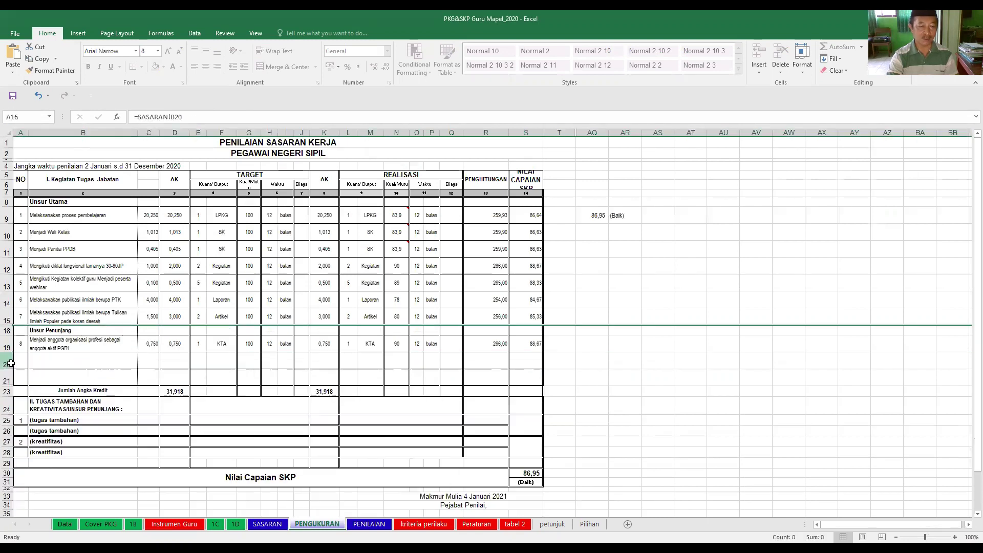
left_click(8, 361)
left_click(8, 379, "shift")
right_click(8, 379)
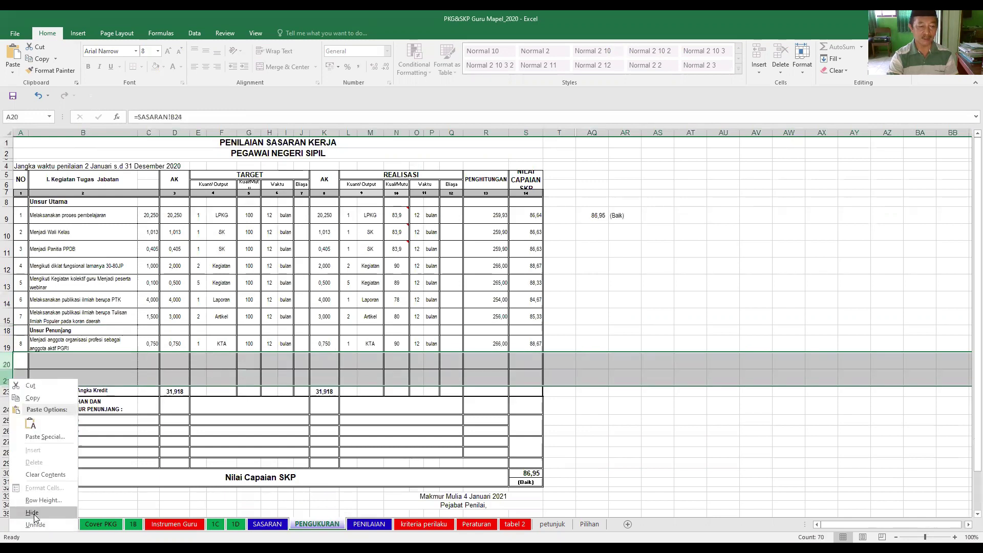
left_click(33, 513)
left_click(657, 397)
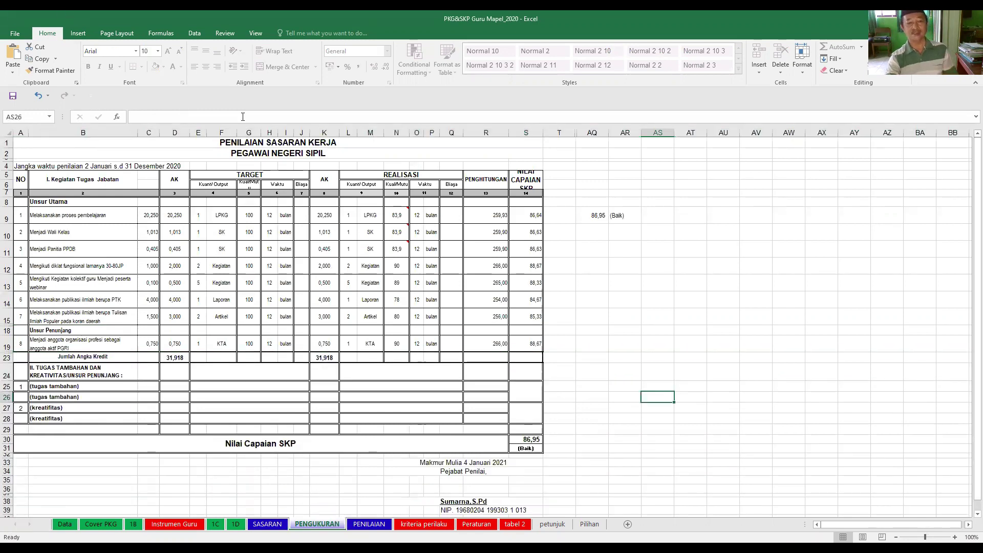
Check the Nilai Capaian SKP result on PENGUKURAN and the Unsur Yang Dinilai section on the PENILAIAN sheet.
scroll(681, 345, "down", 3)
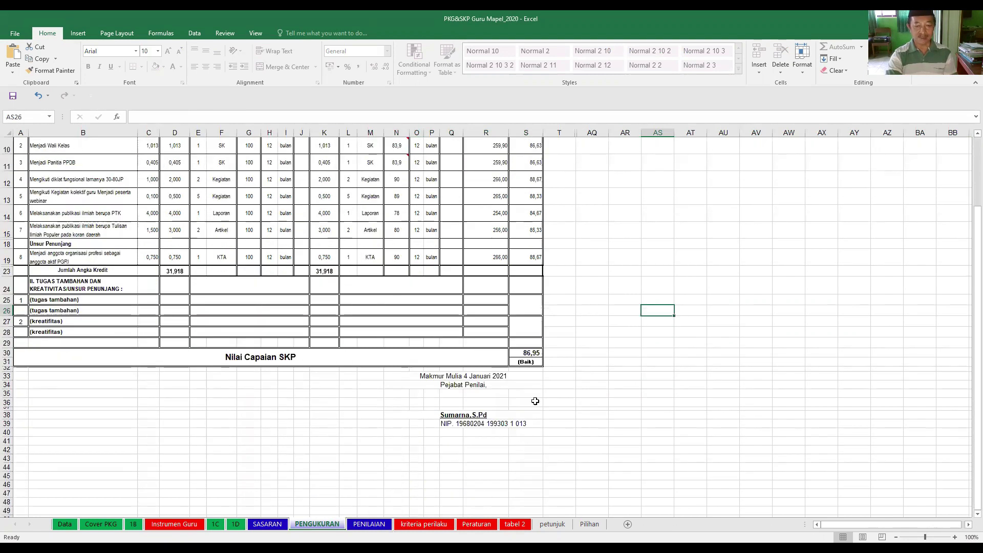
left_click(539, 358)
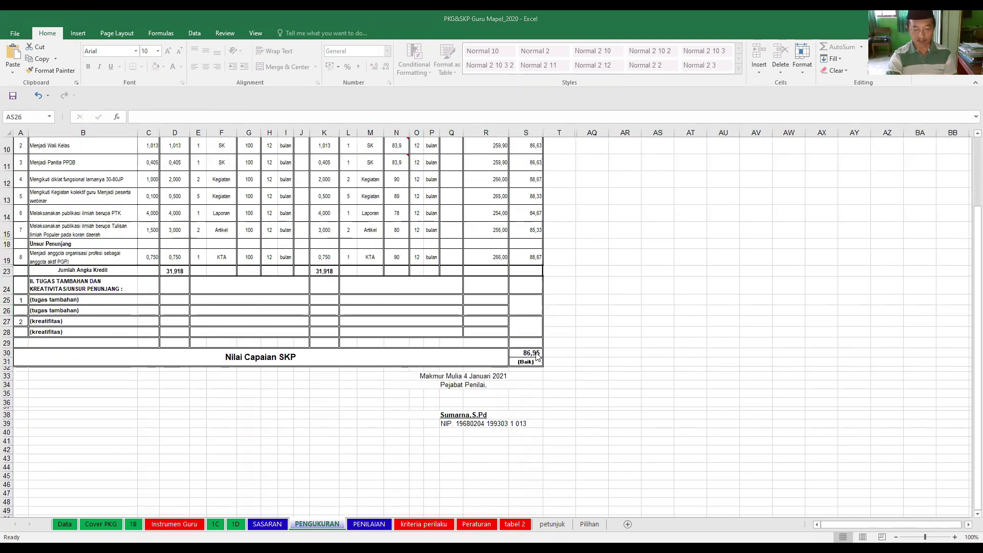
left_click(378, 525)
scroll(385, 464, "up", 5)
scroll(384, 465, "up", 4)
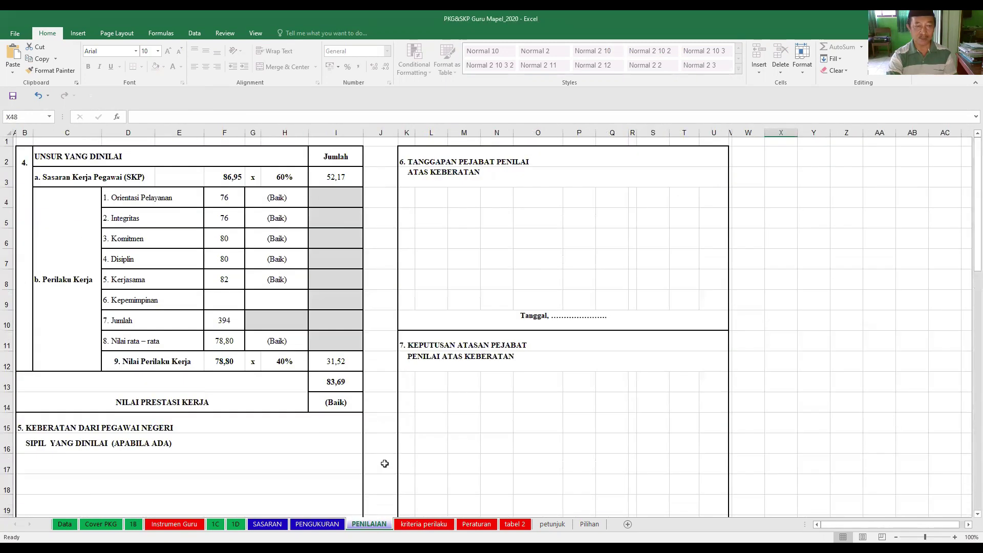
Review the PENILAIAN sheet from the SKP score and Perilaku Kerja section through the objection, recommendation, signature and official identity sections.
left_click(241, 172)
scroll(633, 377, "down", 7)
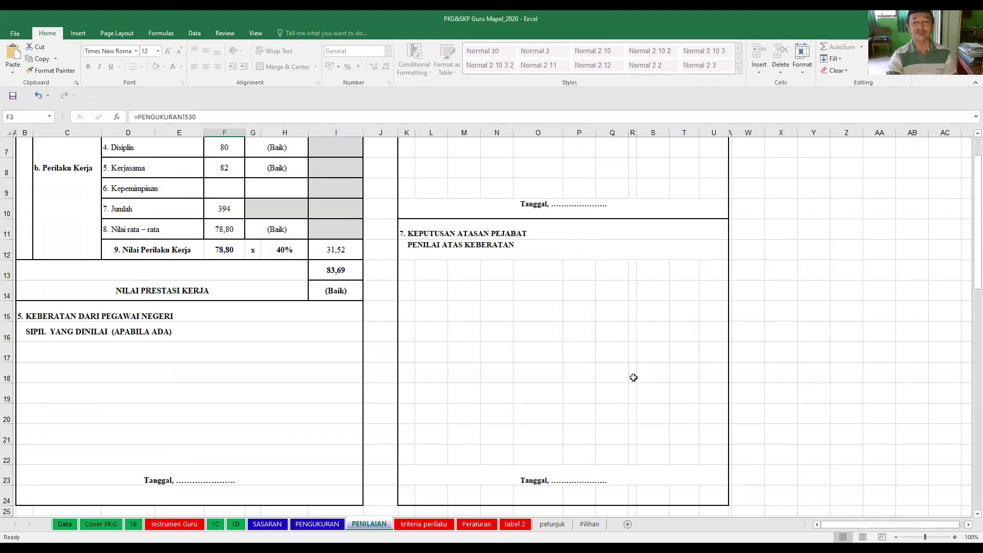
scroll(772, 400, "down", 5)
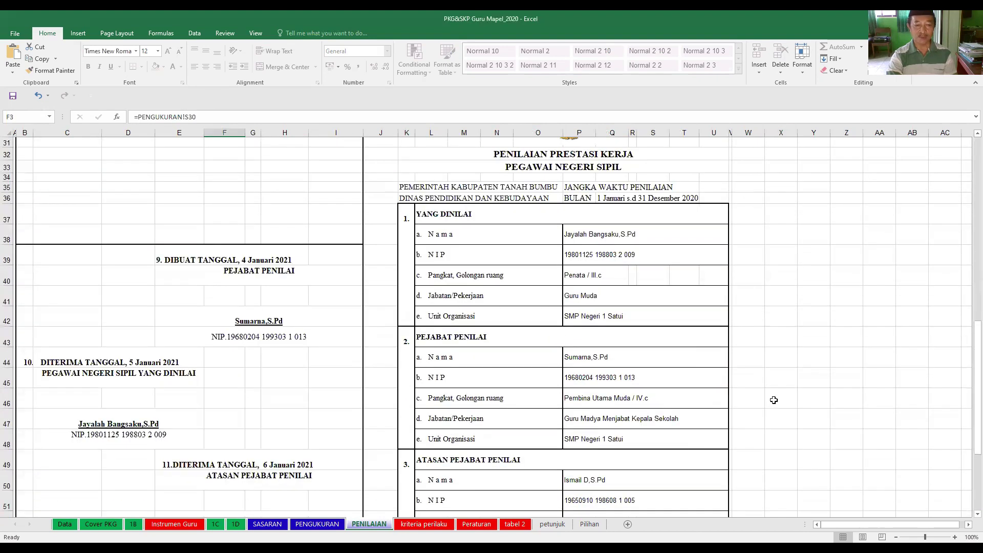
scroll(774, 400, "down", 1)
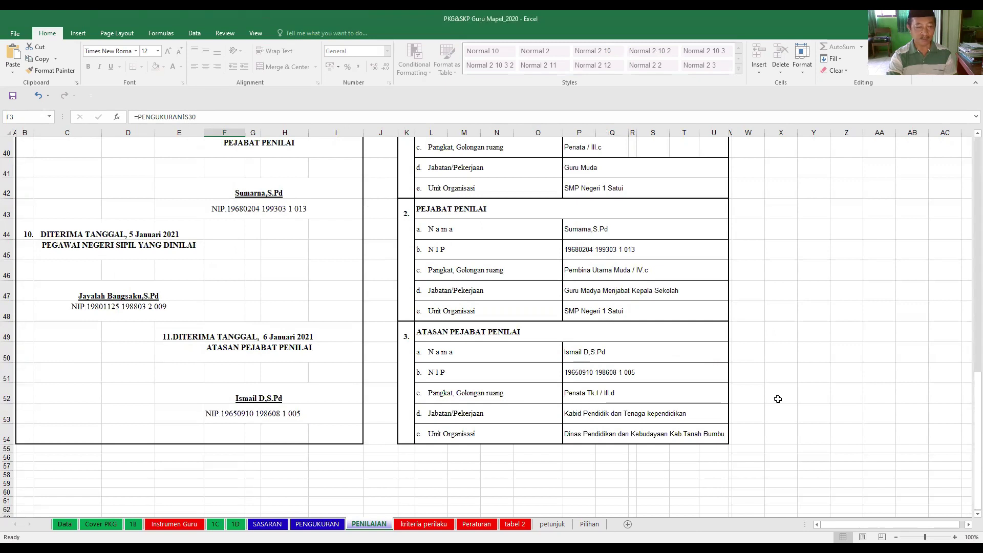
scroll(778, 399, "up", 7)
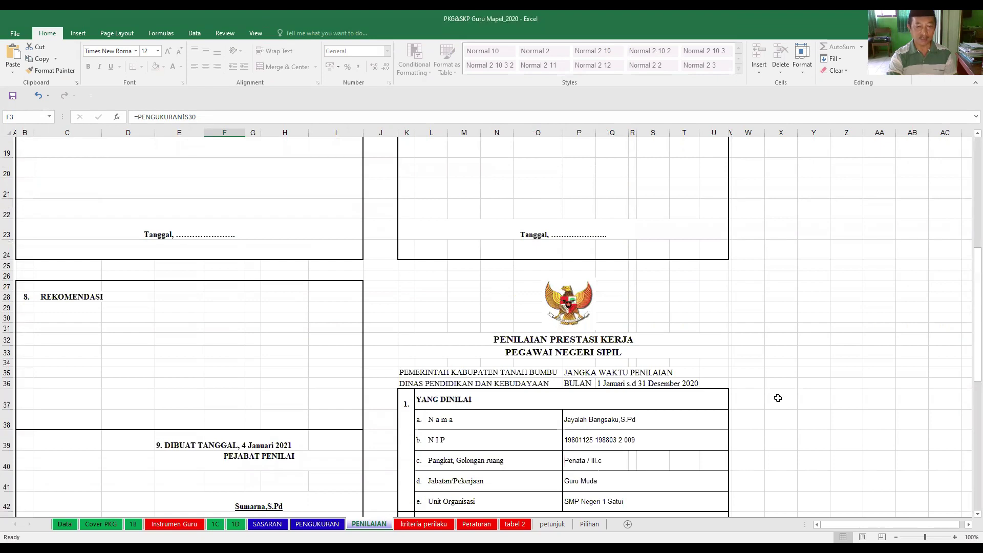
scroll(777, 398, "up", 4)
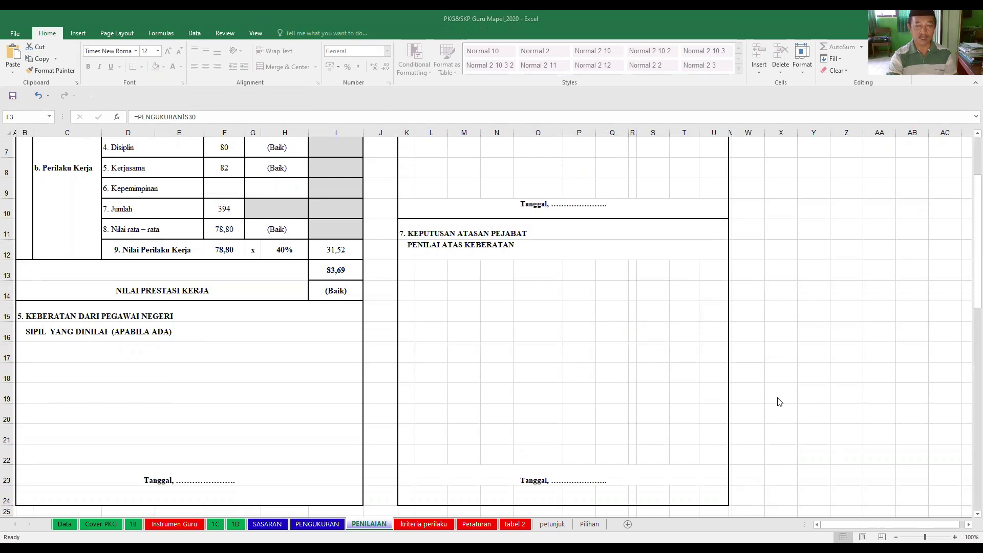
left_click(540, 335)
scroll(540, 343, "up", 2)
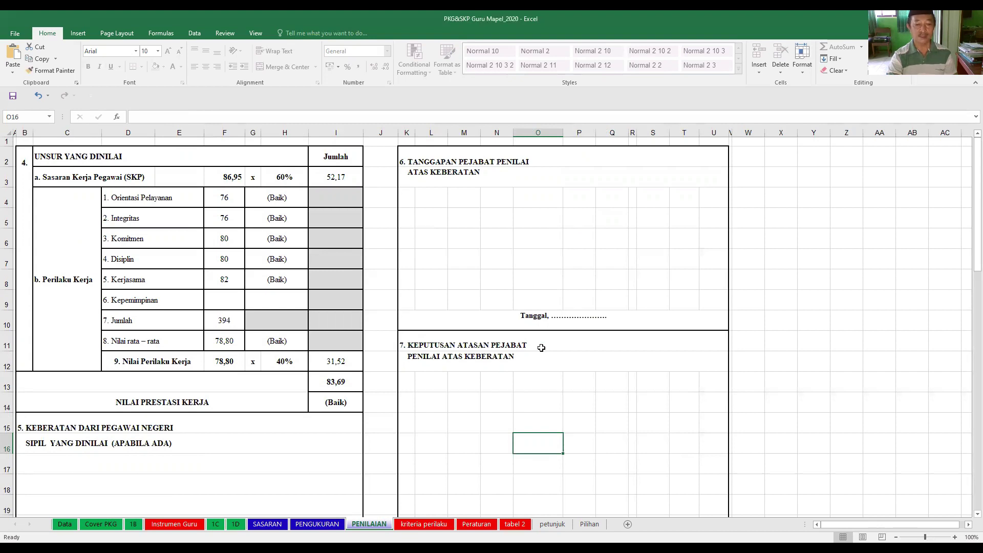
left_click(541, 348)
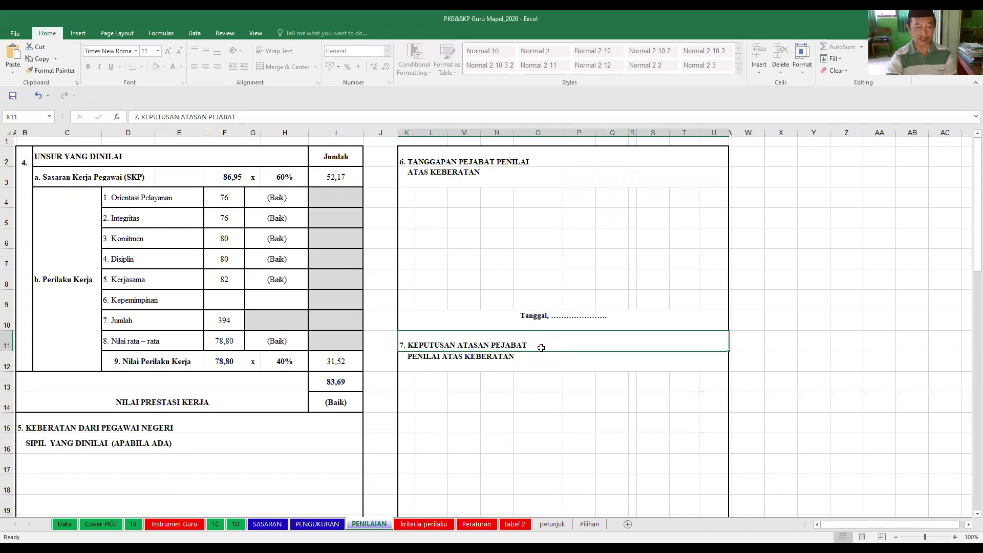
key("alt+Tab")
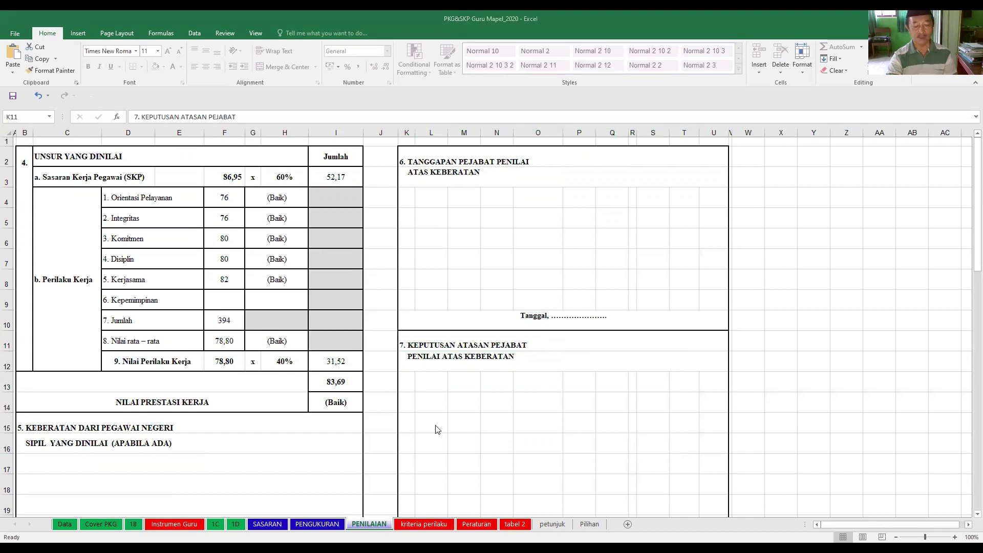